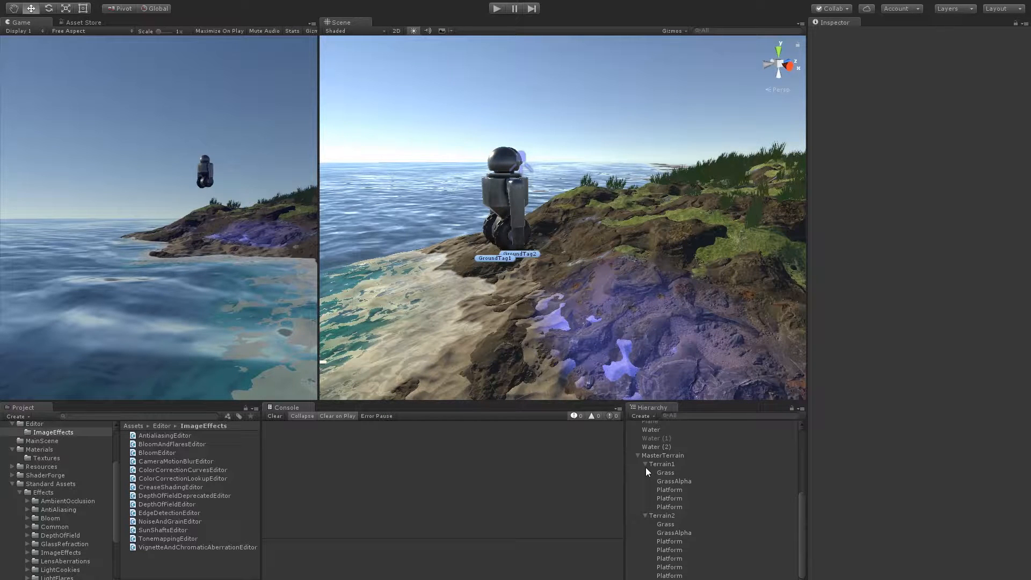
- Look over the grassy terrain around the three white platforms
right_drag(653, 200, 534, 333)
alt+drag(629, 295, 545, 322)
alt+right_drag(768, 269, 881, 266)
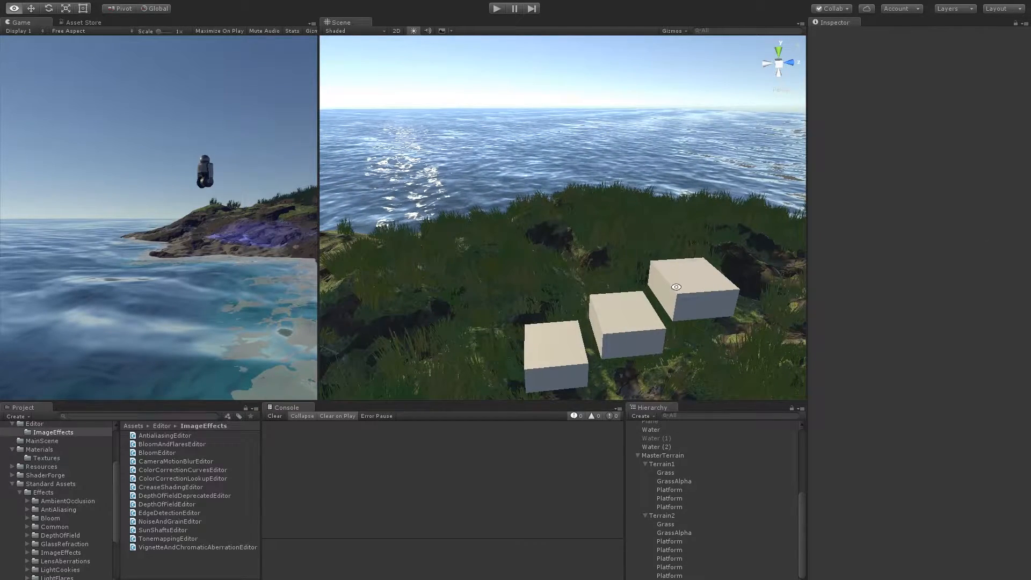
scroll(629, 261, down, 2)
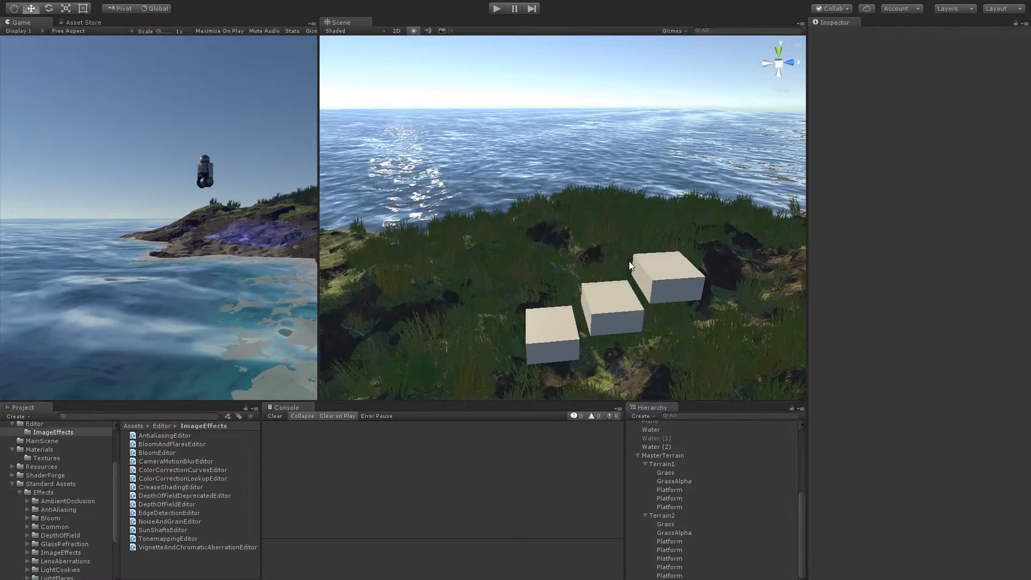
key(q)
key(Right)
alt+drag(585, 267, 558, 294)
middle_drag(6, 145, 276, 110)
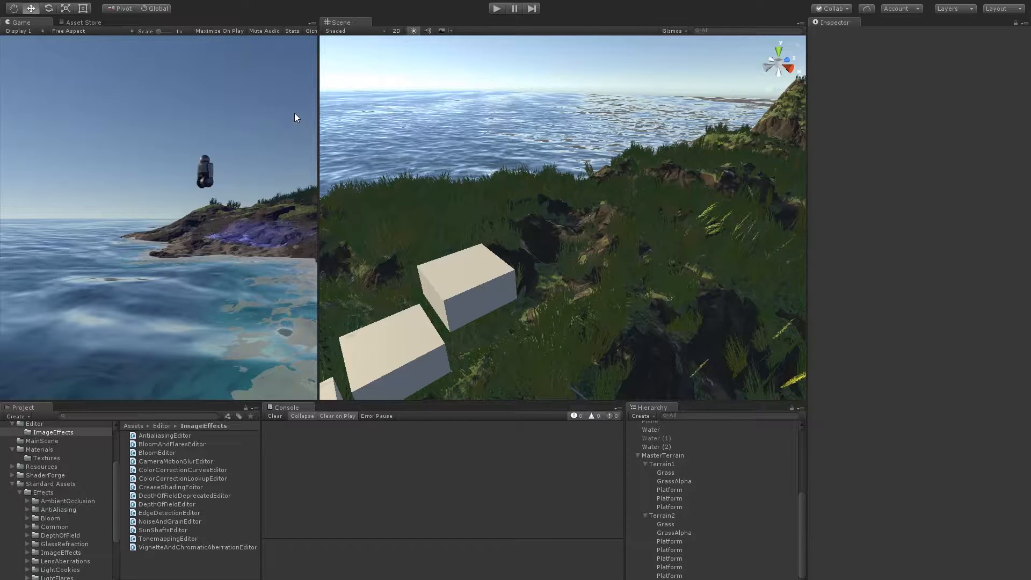
- Create a capsule and position it above the grass beyond the platforms, at about X 0.06, Y 13.08, Z 49.35
alt+drag(446, 213, 527, 232)
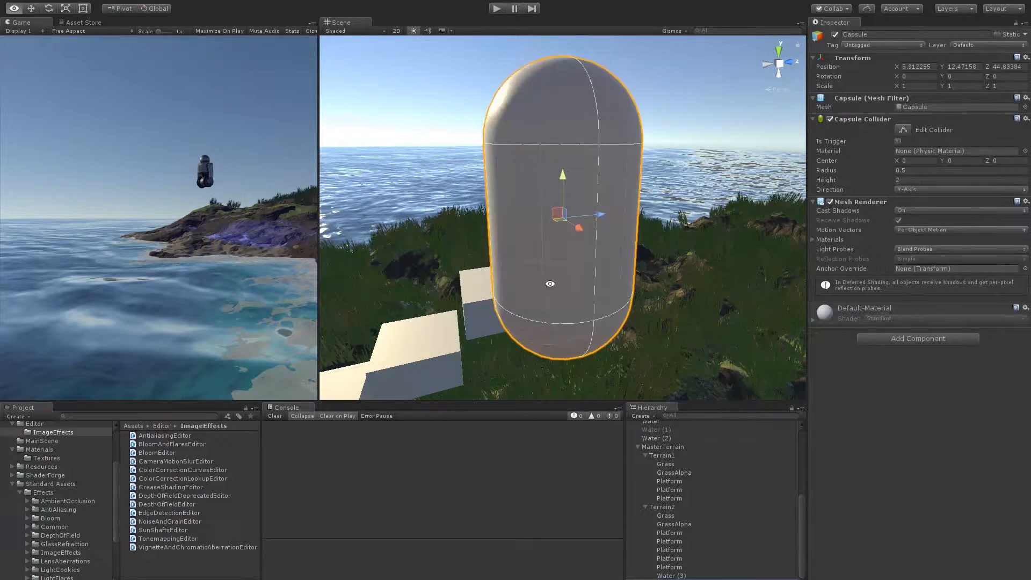
alt+drag(585, 279, 415, 2)
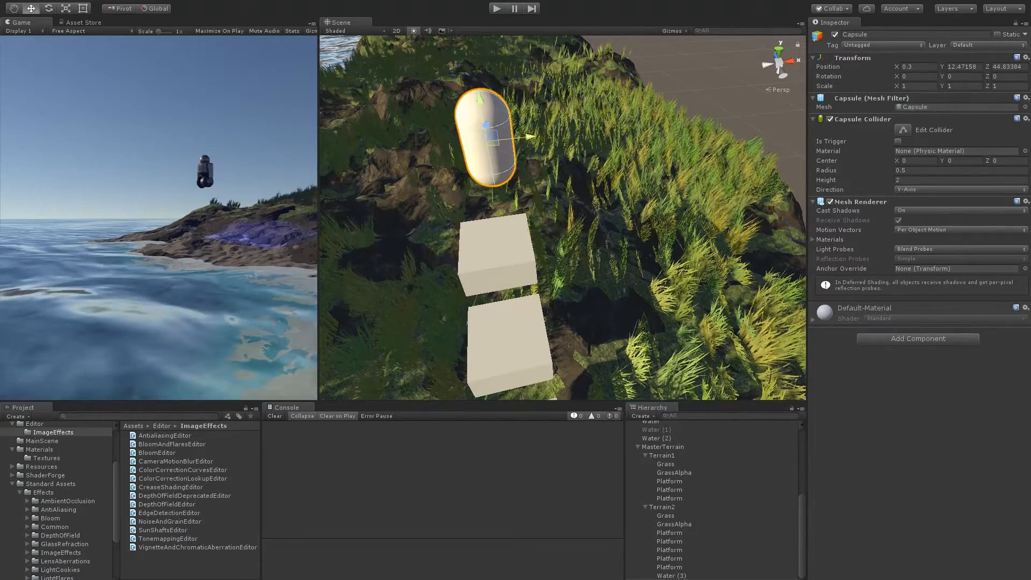
alt+drag(525, 138, 492, 160)
drag(514, 101, 698, 81)
alt+drag(696, 140, 634, 236)
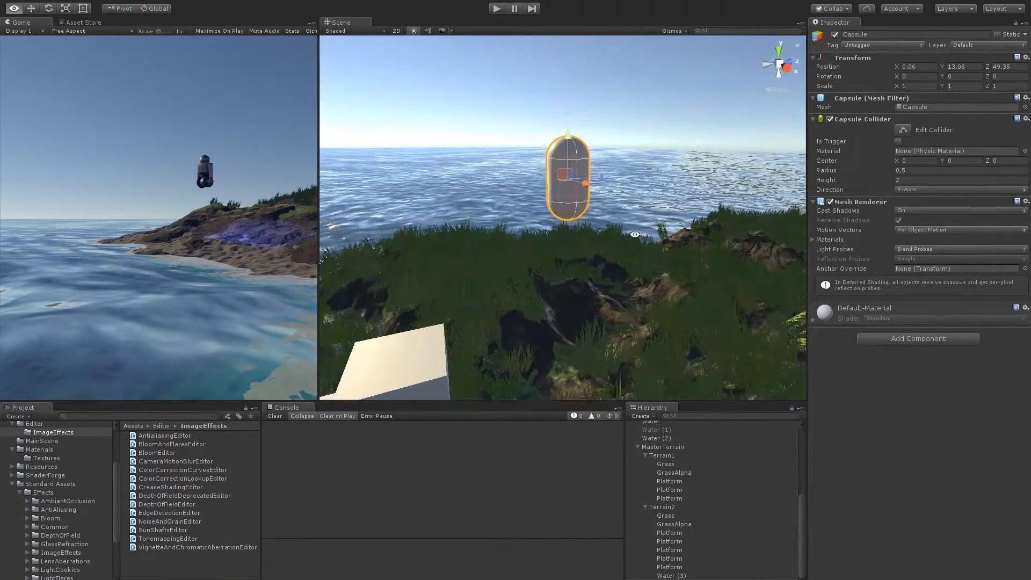
- Scale the capsule to 0.5 on the X, Y and Z axes
click(915, 85)
text(0.5)
key(Tab)
text(0.5)
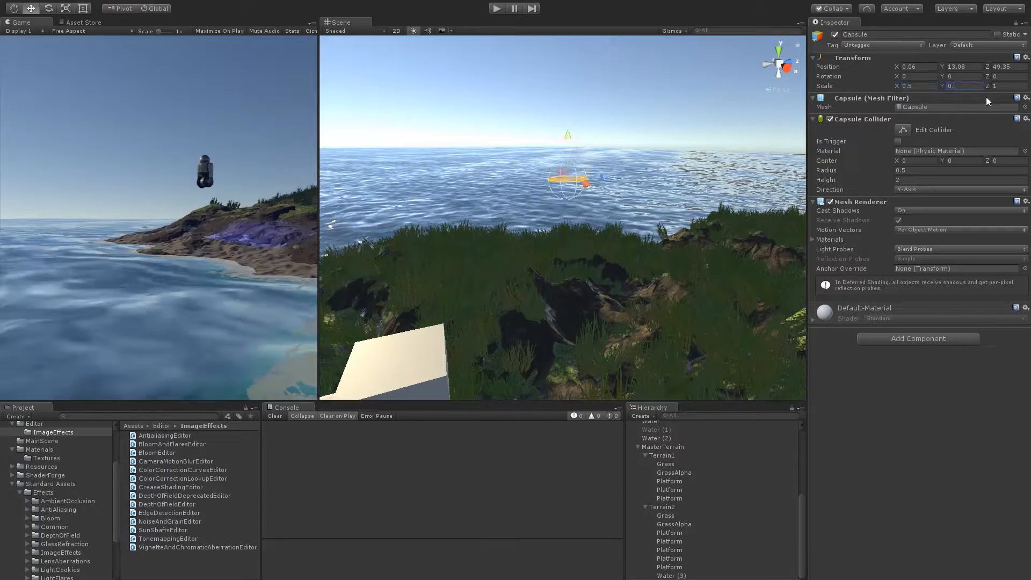
key(Tab)
text(0.5)
- Lower the capsule slightly to a Y position of 13
right_drag(491, 226, 568, 172)
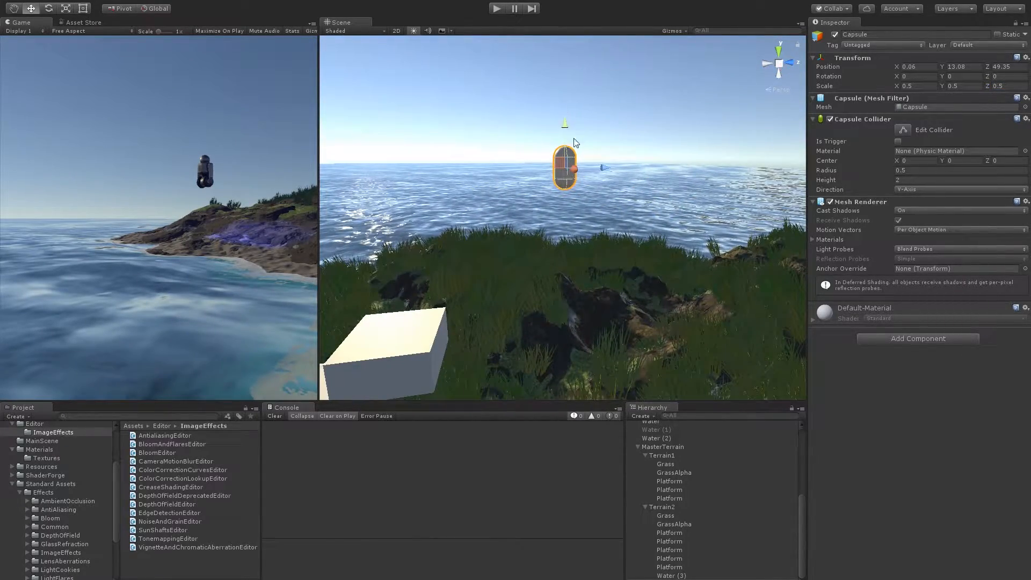
mouse_move(565, 125)
mouse_down()
mouse_move(566, 156)
mouse_move(568, 129)
mouse_up()
middle_drag(568, 125, 637, 236)
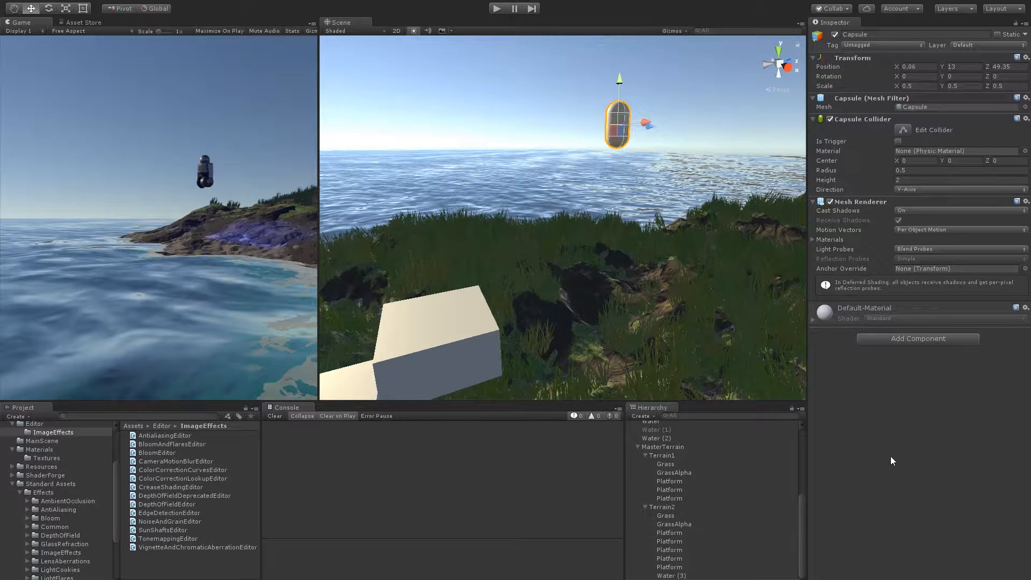
- Add a Rigidbody to the capsule and freeze its position on X, Y and Z
click(884, 378)
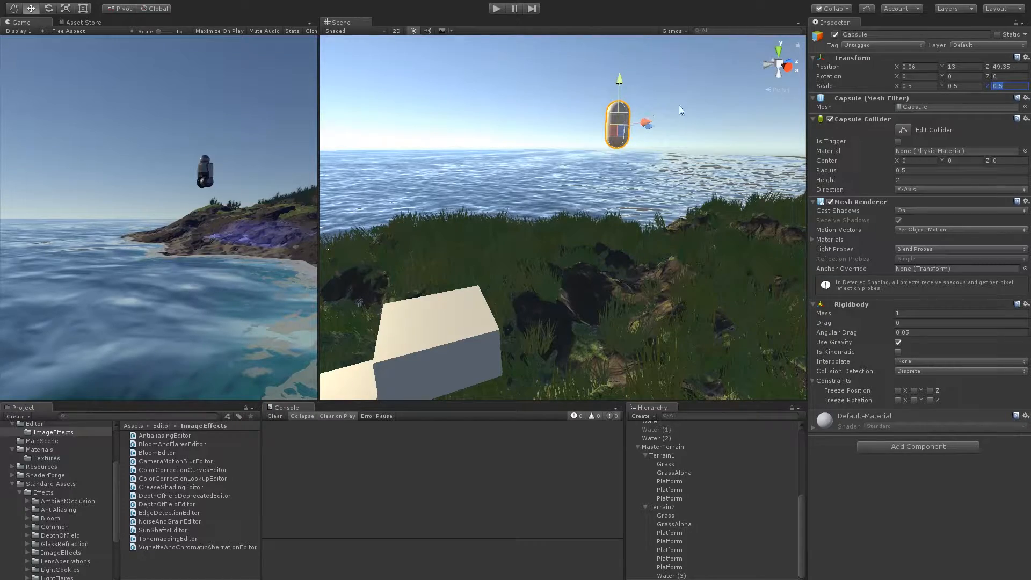
middle_drag(692, 169, 648, 245)
alt+drag(582, 274, 682, 263)
alt+drag(557, 245, 480, 251)
alt+drag(605, 249, 537, 248)
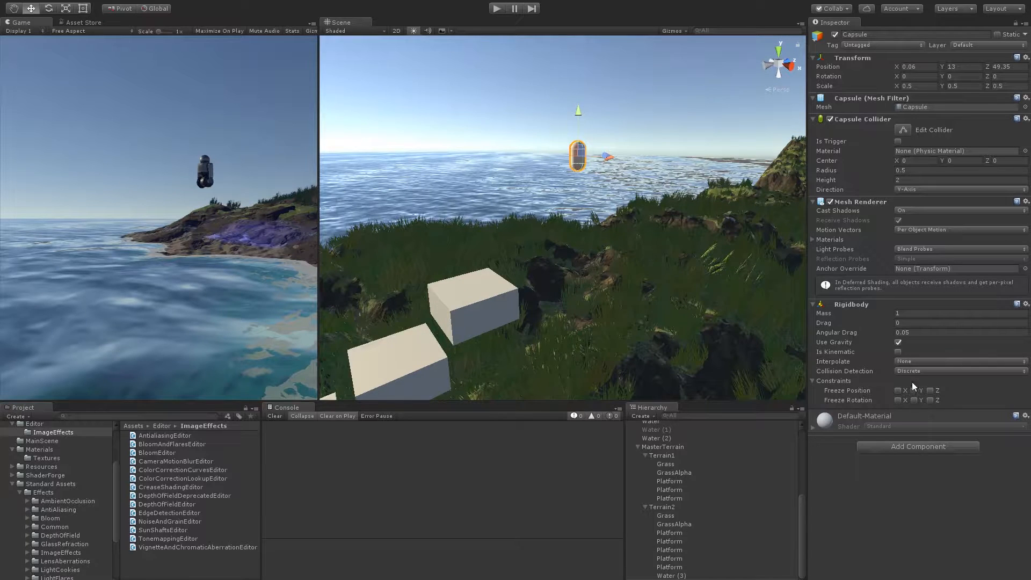
click(898, 391)
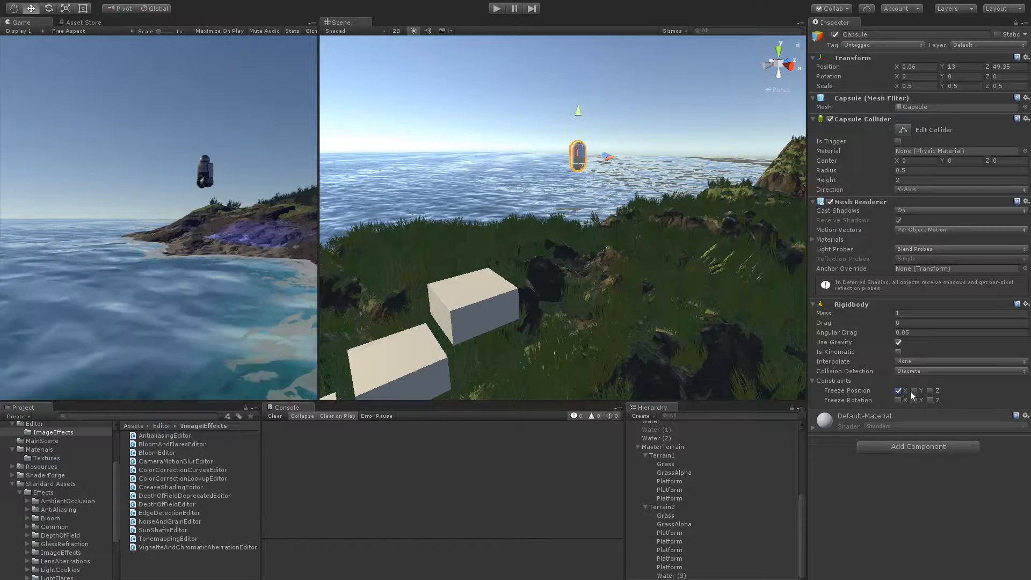
click(914, 390)
click(930, 391)
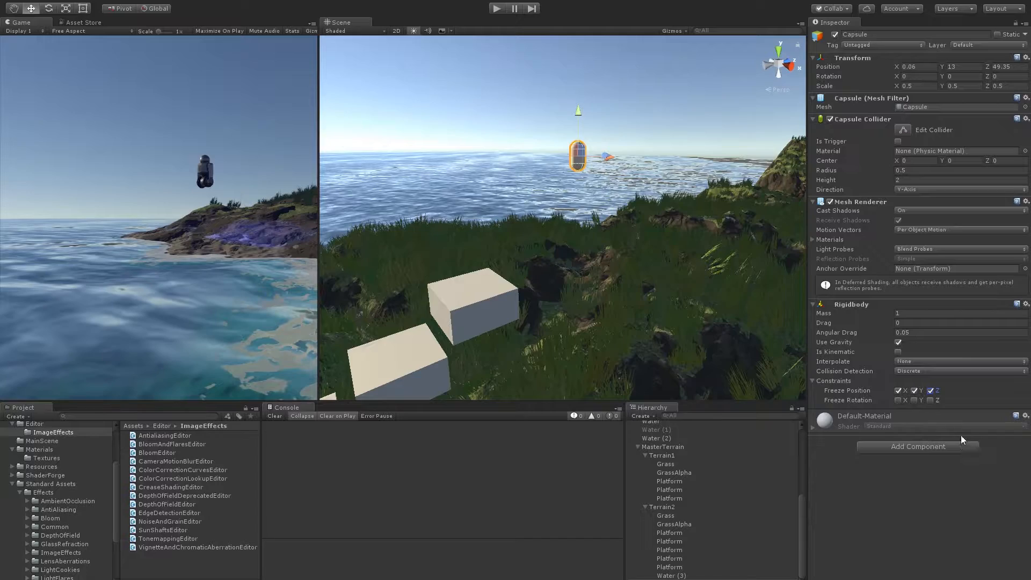
- Freeze the capsule's rotation on the Y and Z axes, leaving X free
alt+drag(621, 291, 573, 258)
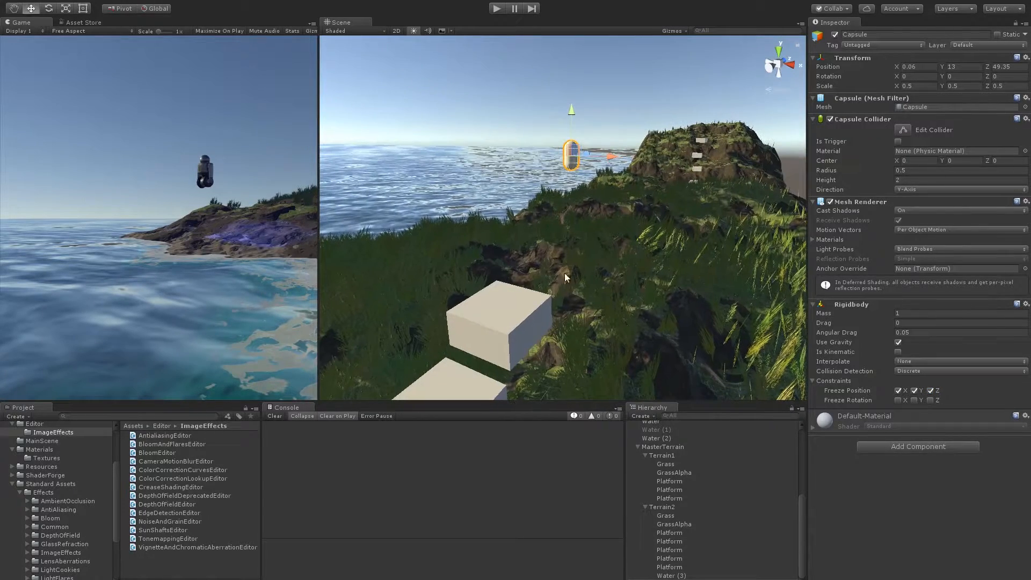
alt+drag(548, 297, 778, 376)
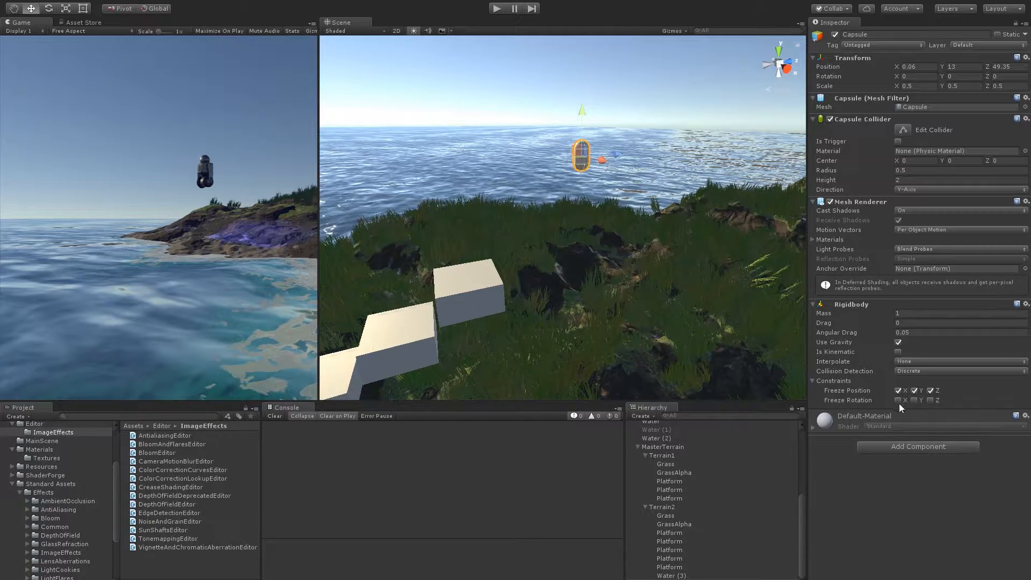
click(914, 400)
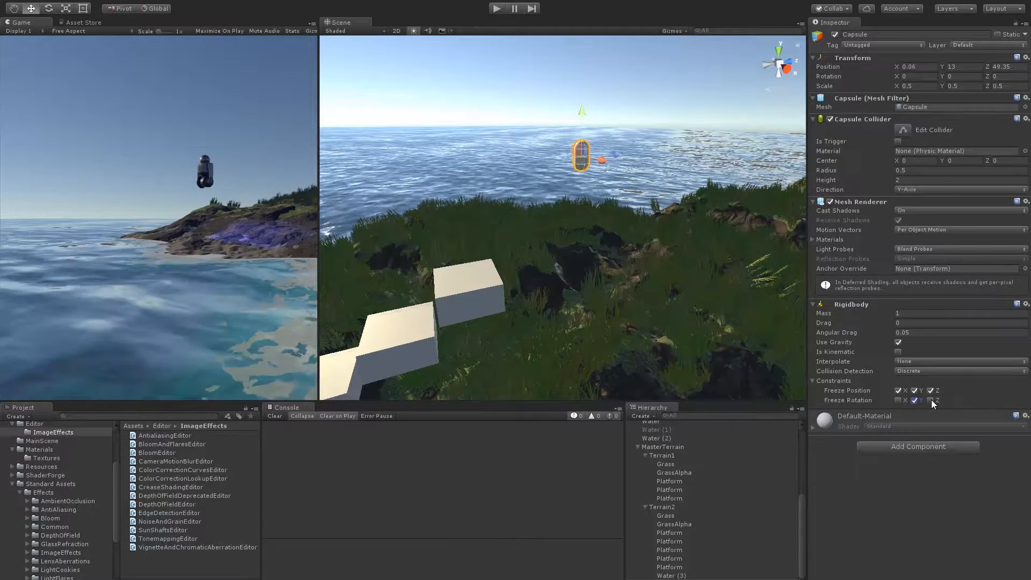
click(931, 400)
- Turn off gravity on the capsule's Rigidbody
alt+drag(652, 330, 923, 429)
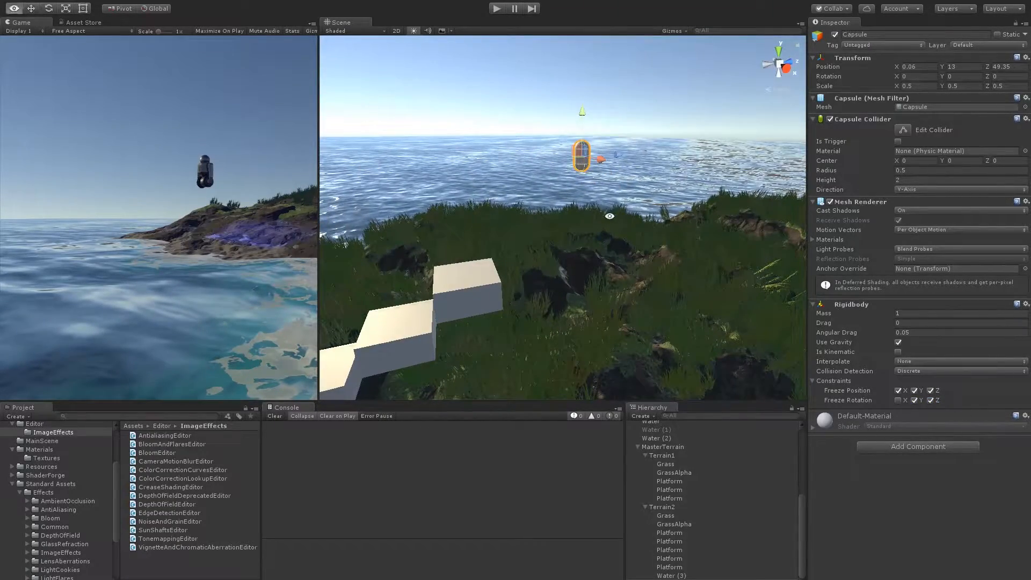
alt+middle_drag(564, 239, 566, 299)
alt+right_drag(566, 299, 755, 256)
alt+drag(537, 298, 815, 294)
alt+middle_drag(604, 318, 625, 262)
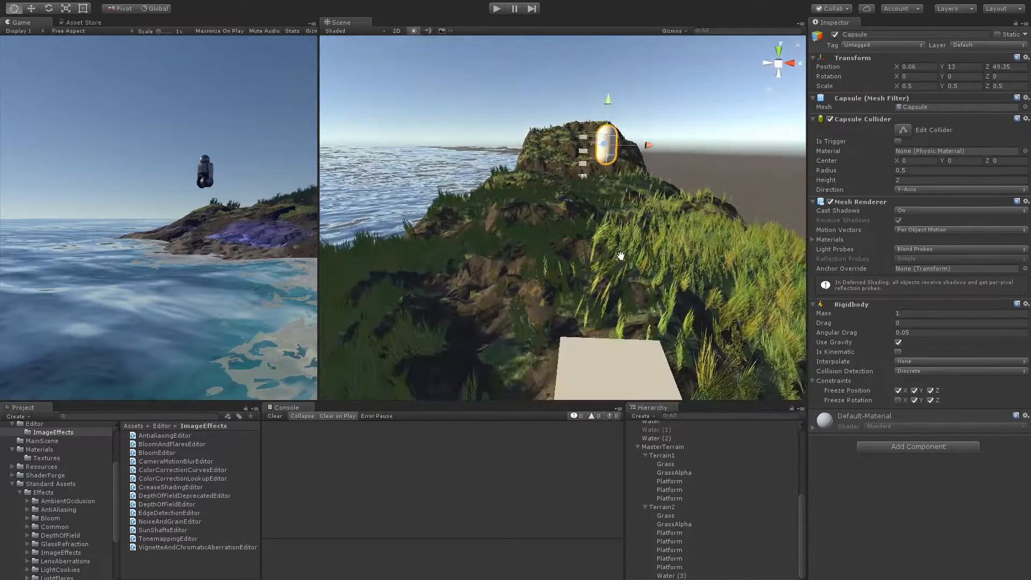
alt+drag(650, 295, 513, 294)
scroll(601, 284, up, 3)
middle_drag(617, 280, 556, 329)
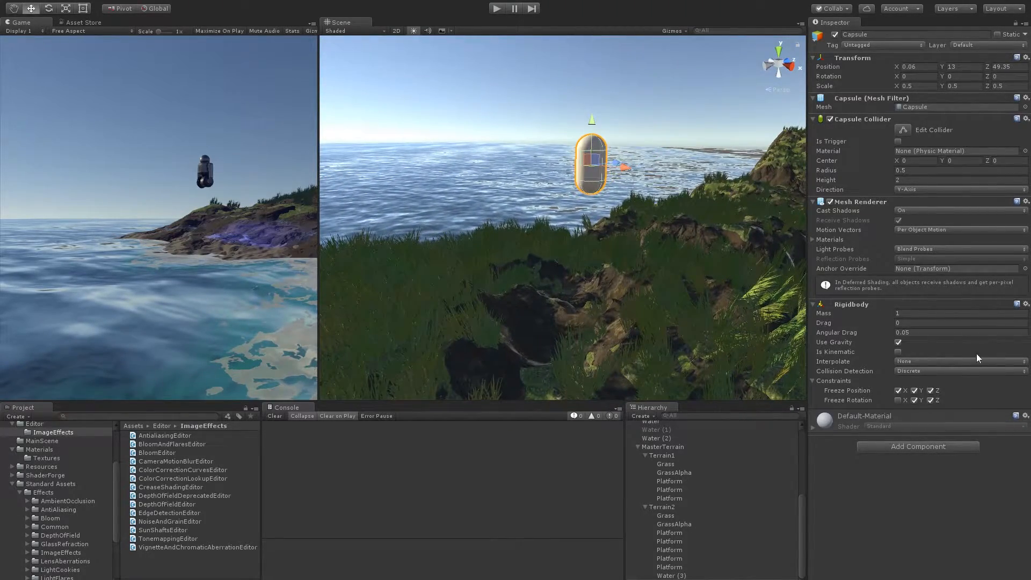
click(897, 342)
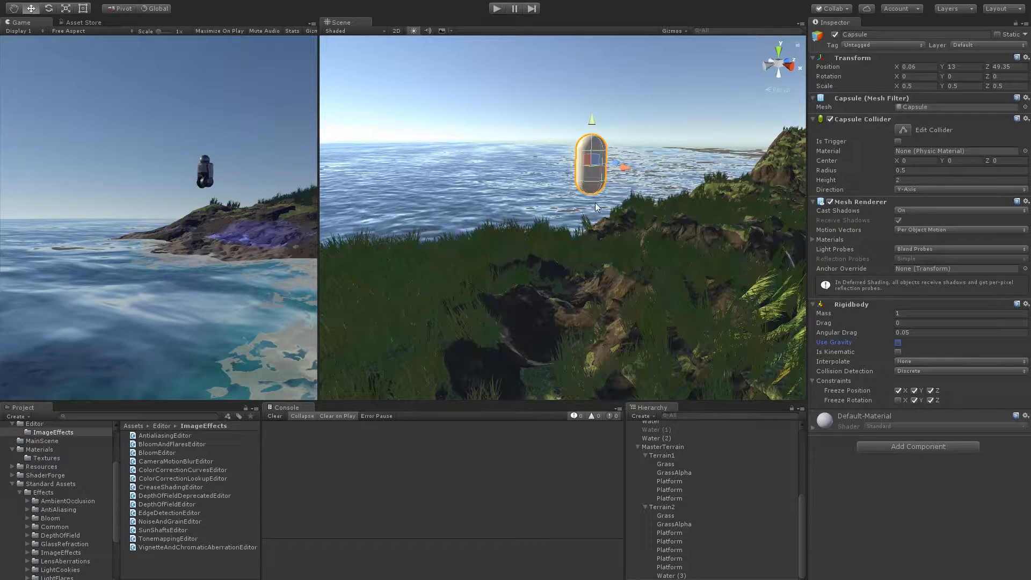
- Duplicate the capsule and make the copy a child of the original
click(671, 575)
click(671, 579)
key(ctrl+d)
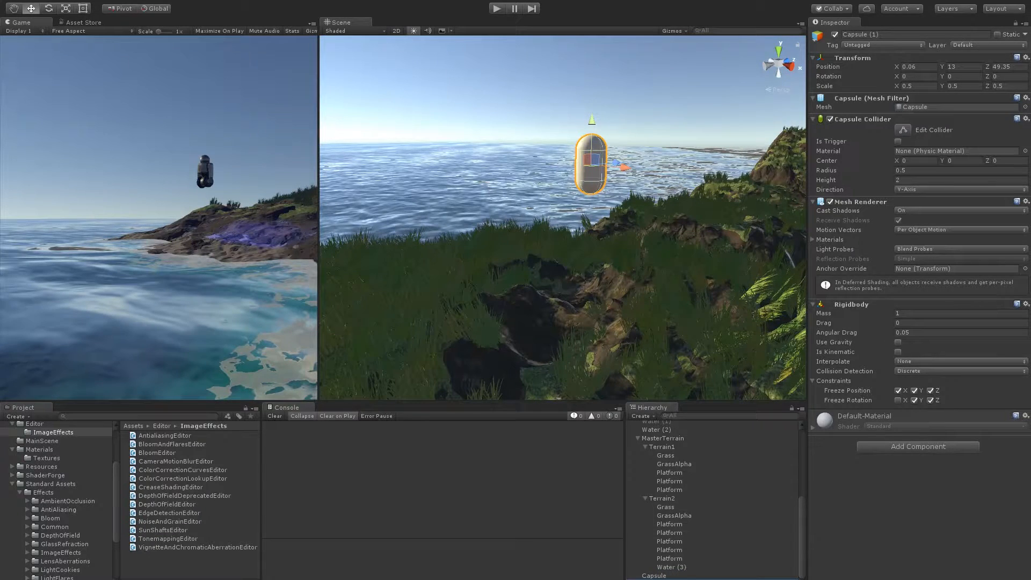
drag(661, 579, 654, 575)
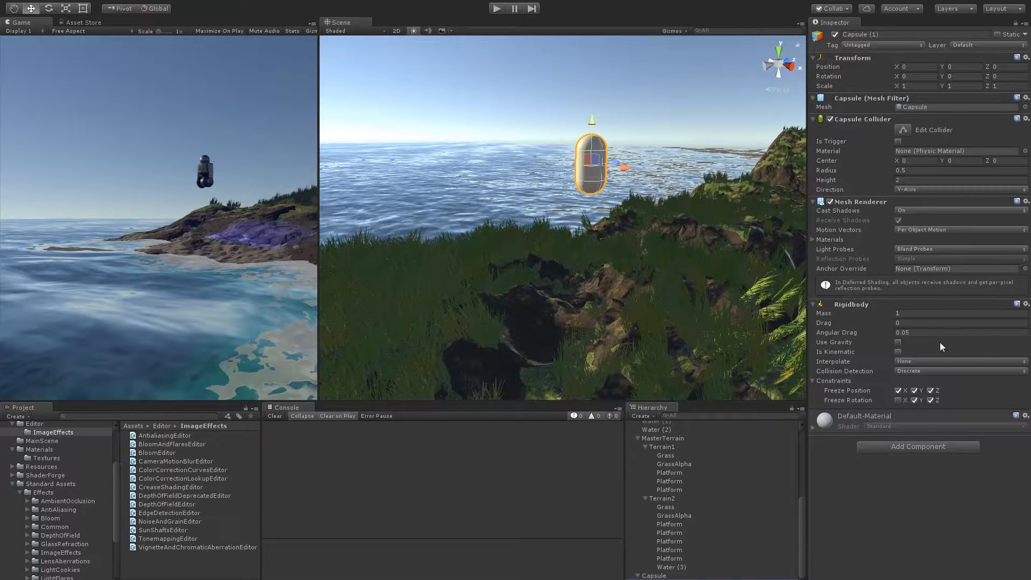
- Clear all position and rotation freeze constraints on the child capsule's Rigidbody
click(898, 390)
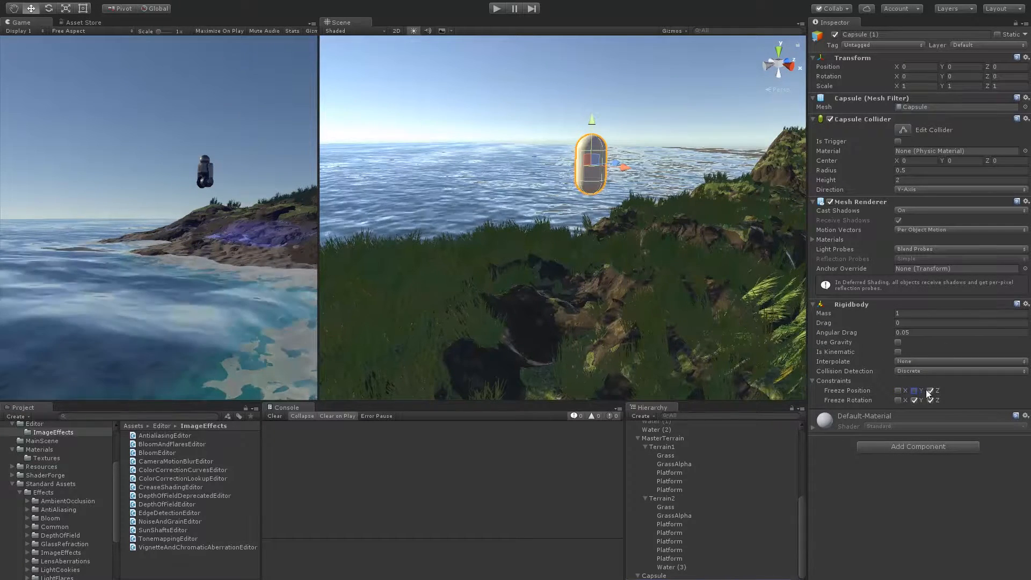
click(914, 390)
click(931, 390)
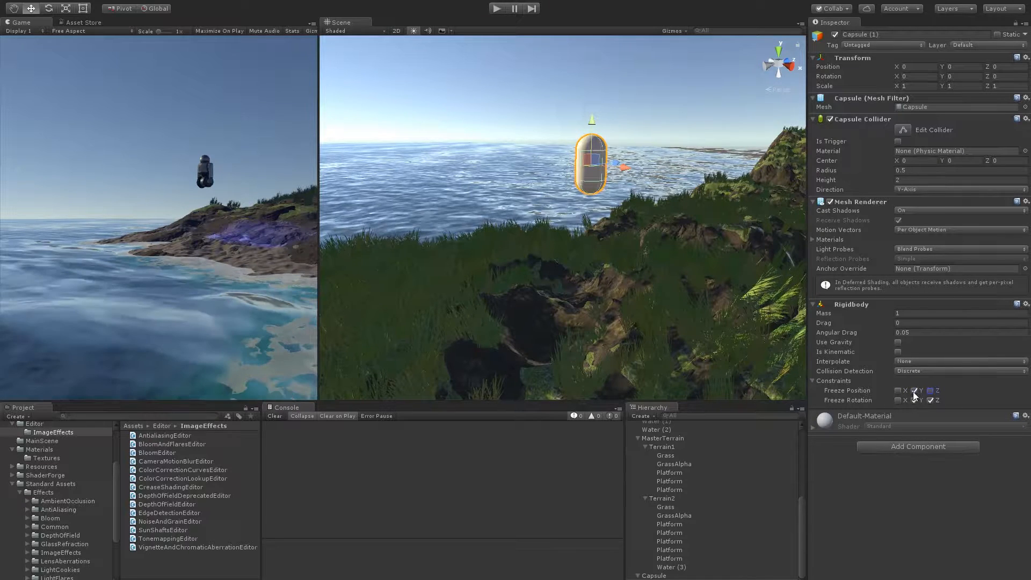
click(914, 400)
click(930, 400)
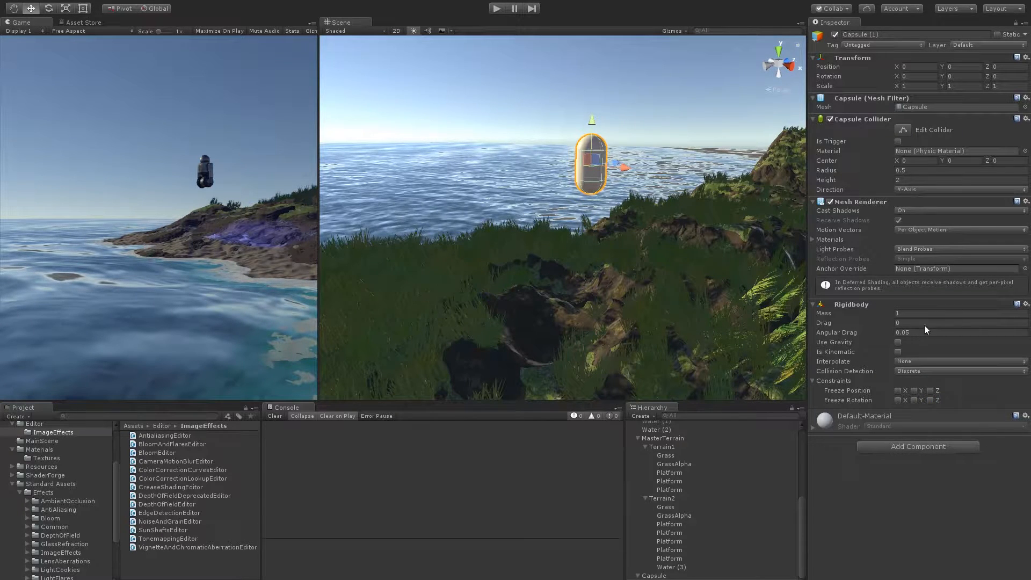
- Add a Hinge Joint component to the child capsule and review its settings
click(885, 401)
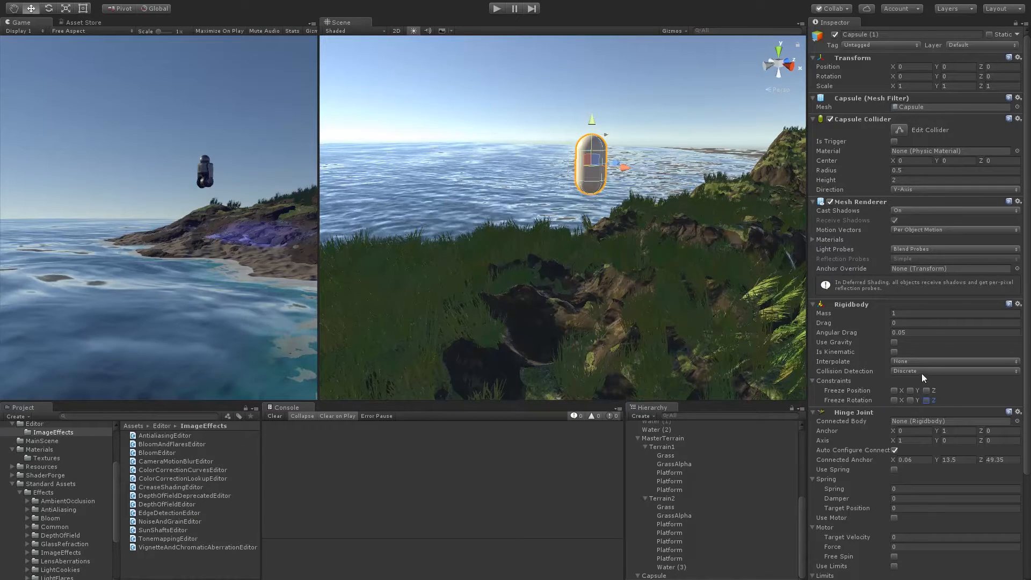
scroll(918, 371, down, 5)
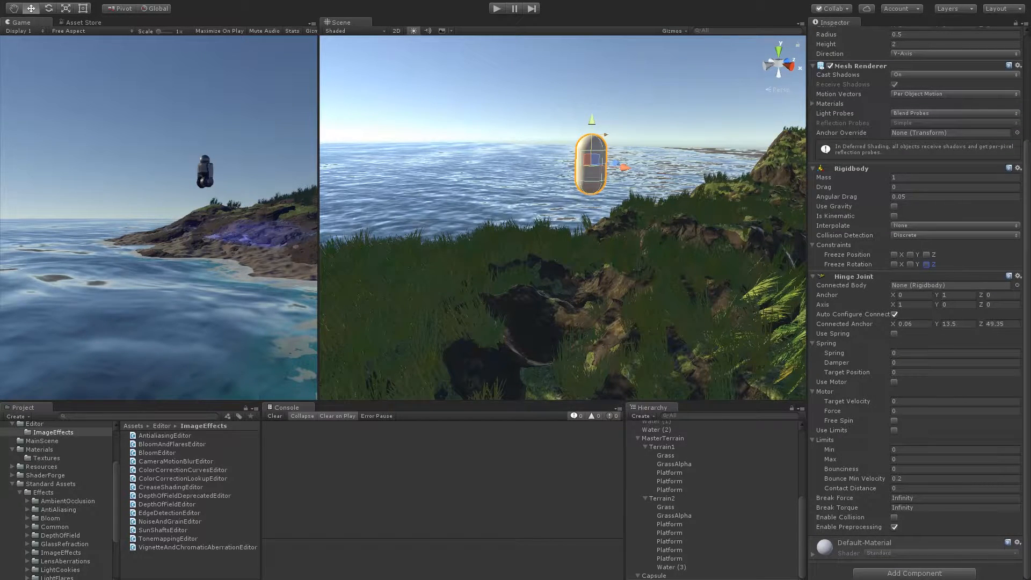
scroll(917, 300, up, 5)
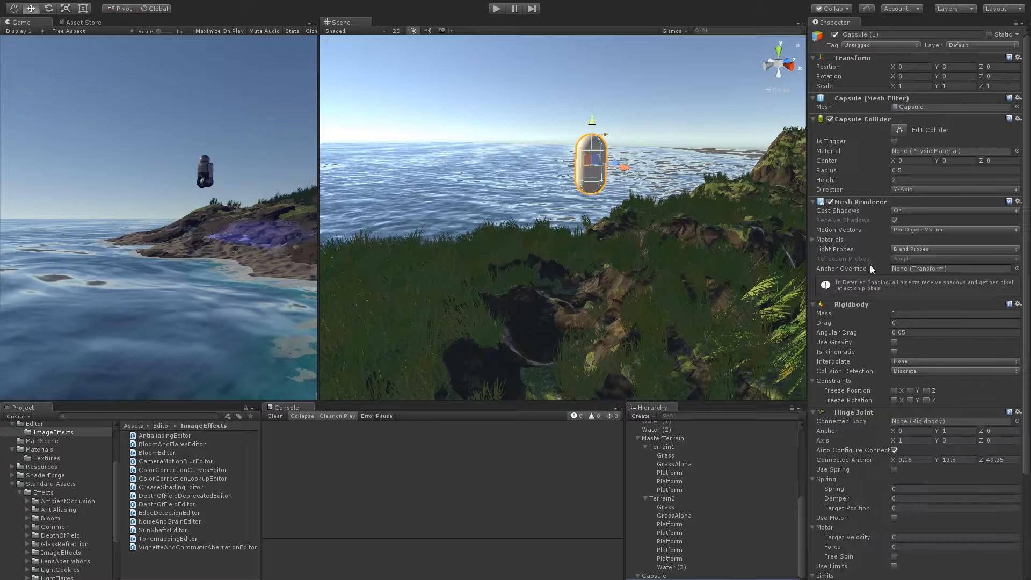
scroll(939, 293, down, 5)
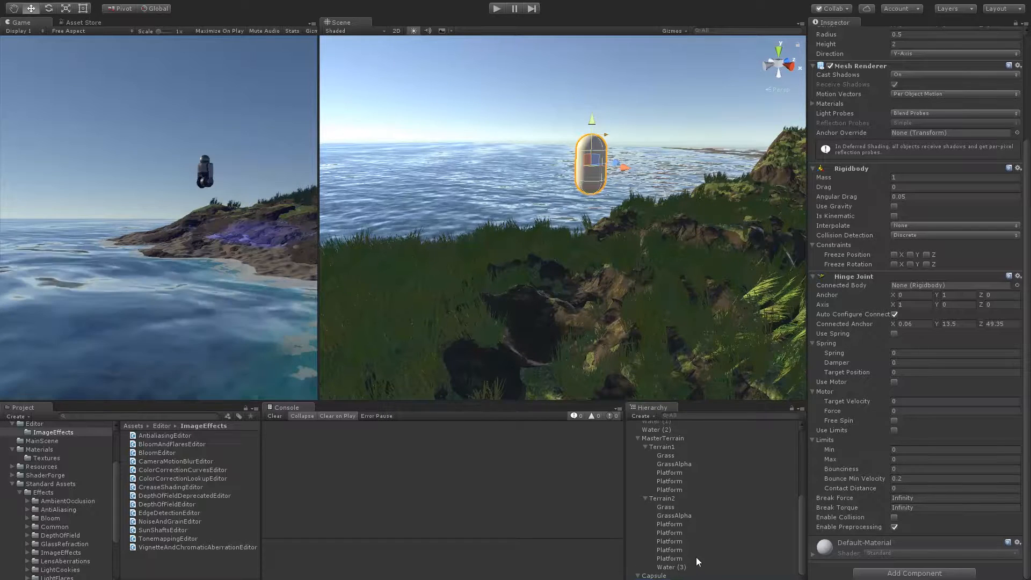
- Duplicate the hinged child capsule until there are six, and nest each copy under the previous one to form a chain
scroll(695, 557, down, 2)
scroll(741, 540, down, 1)
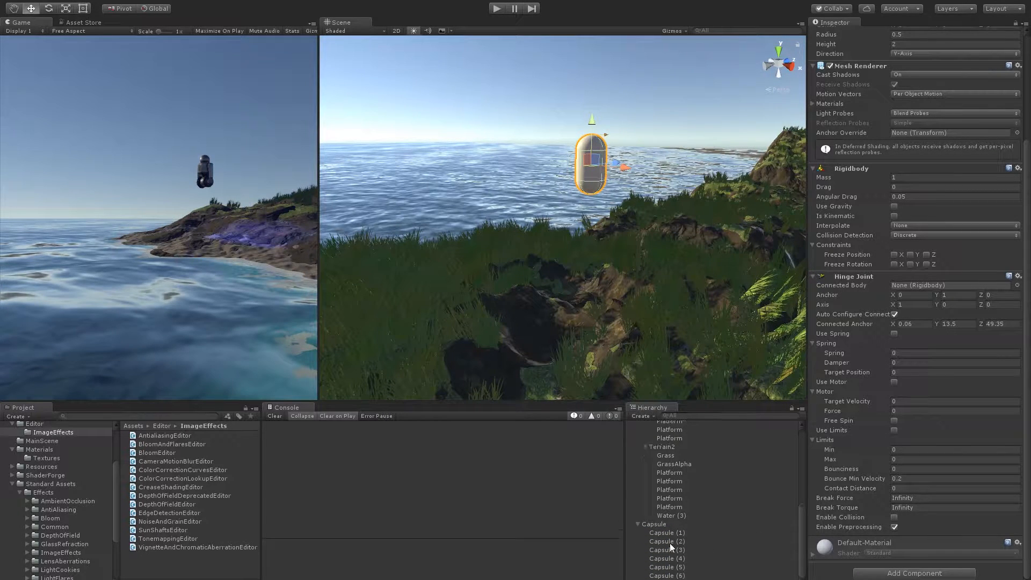
click(672, 533)
drag(666, 543, 701, 576)
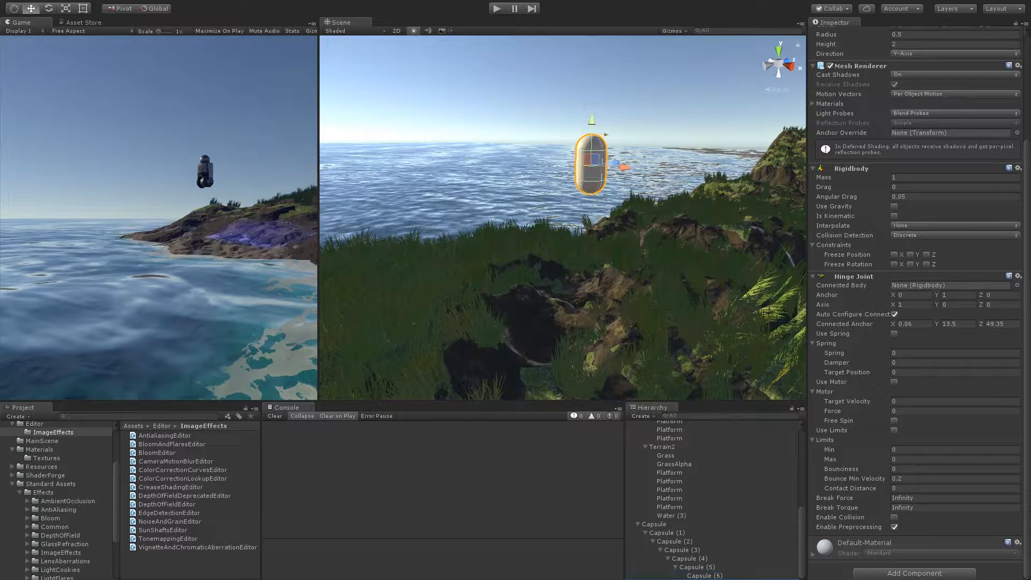
- Select all the nested child capsules from Capsule (1) downward and set their local Y position to -2
click(667, 533)
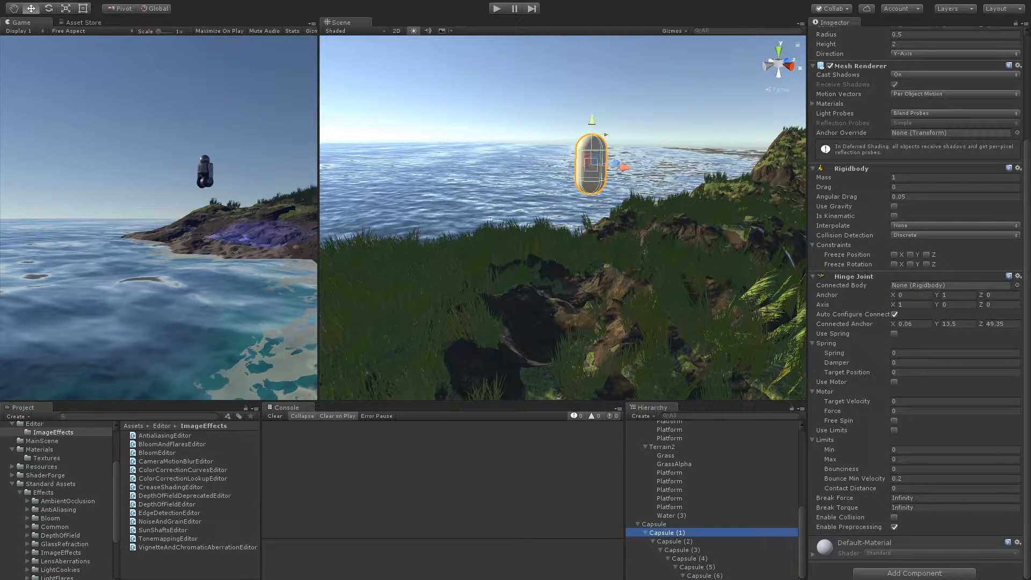
shift+click(704, 576)
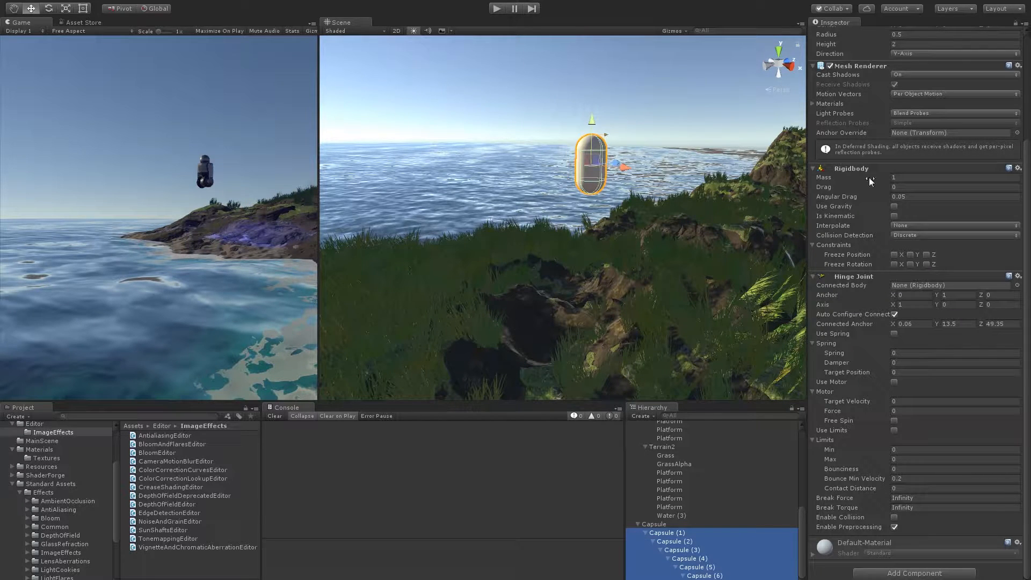
scroll(921, 155, up, 5)
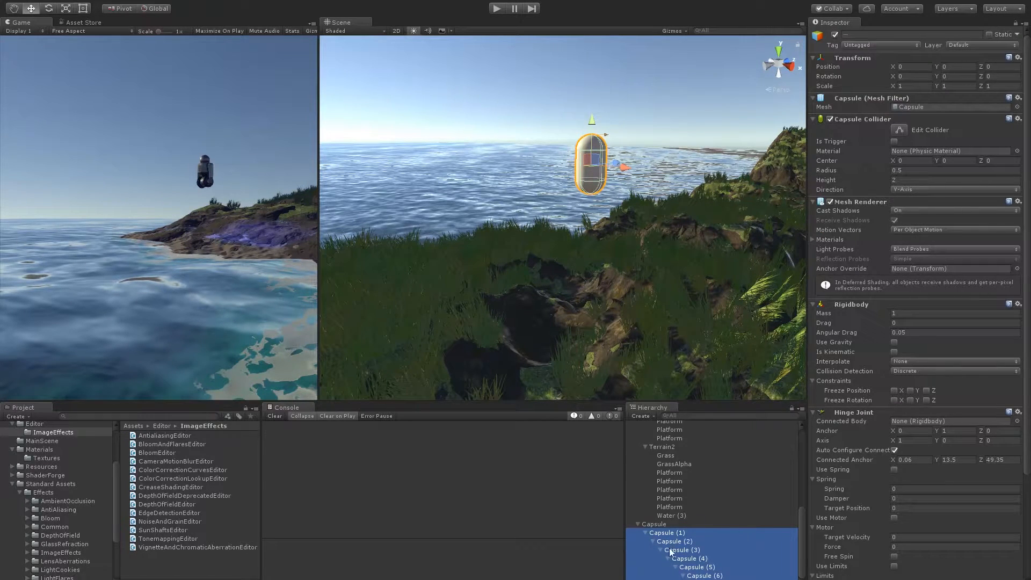
click(955, 67)
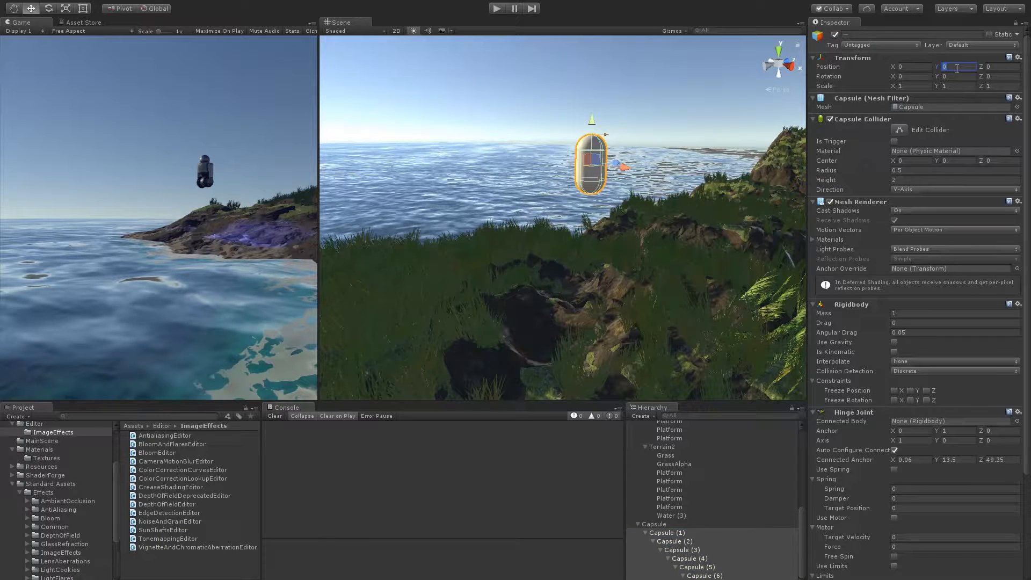
text(2)
alt+right_drag(523, 270, 532, 244)
alt+drag(532, 244, 408, 236)
middle_drag(564, 237, 526, 218)
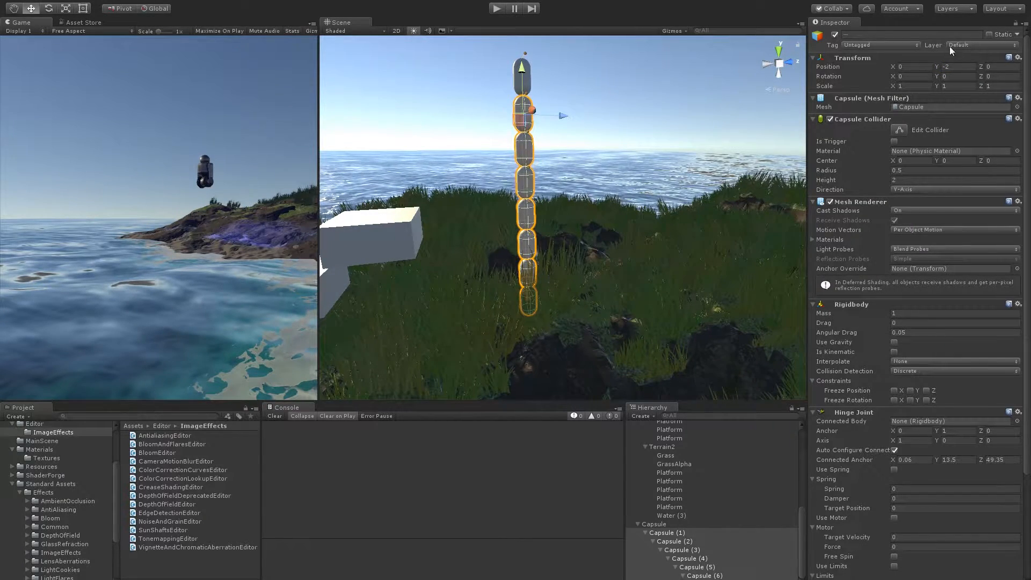
alt+drag(477, 267, 581, 272)
middle_drag(590, 254, 591, 258)
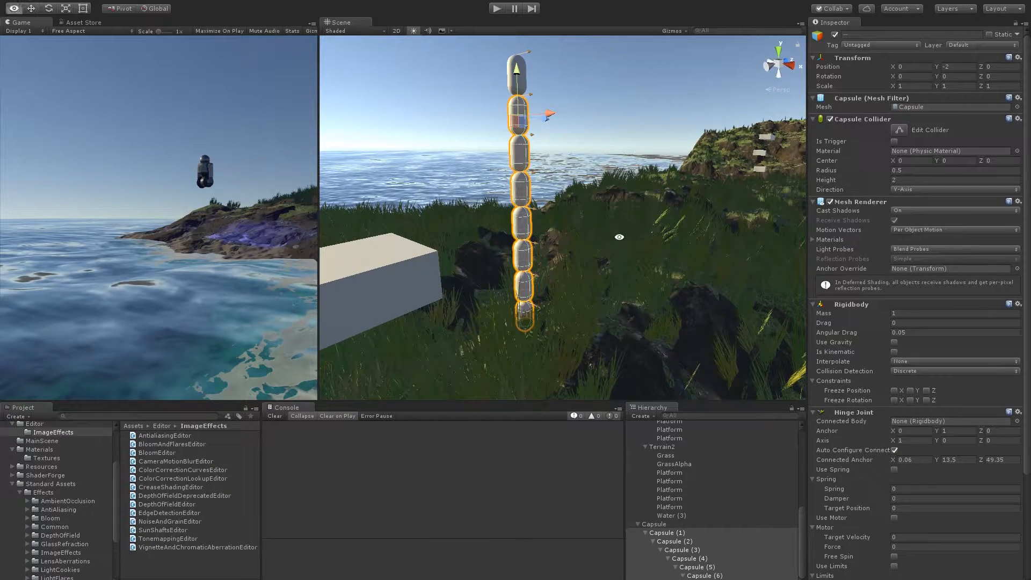
- Raise the root capsule with the whole chain to a Y position of about 14.75
click(662, 525)
alt+drag(578, 226, 579, 242)
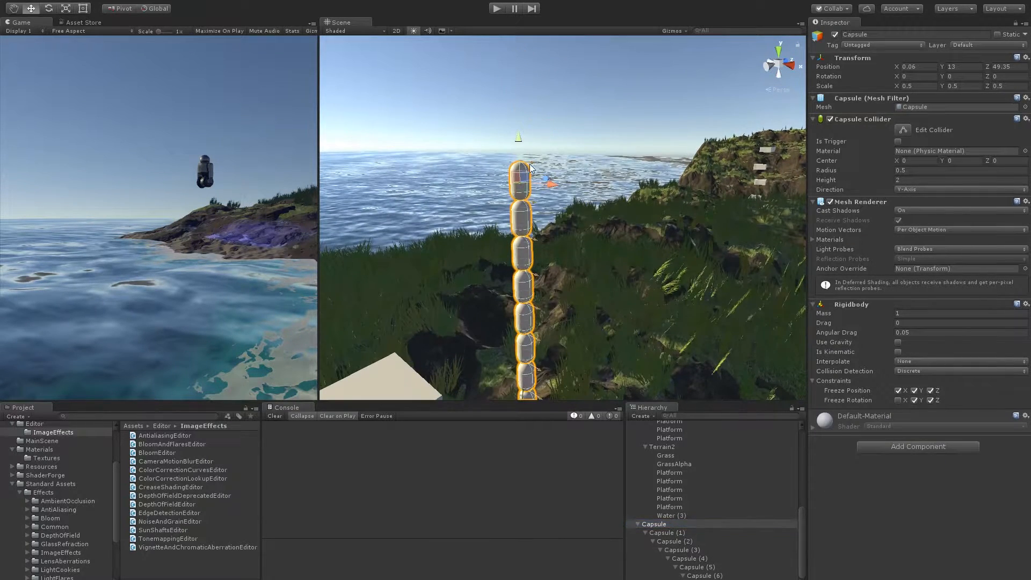
drag(517, 134, 517, 72)
middle_drag(595, 188, 585, 236)
alt+drag(655, 290, 606, 370)
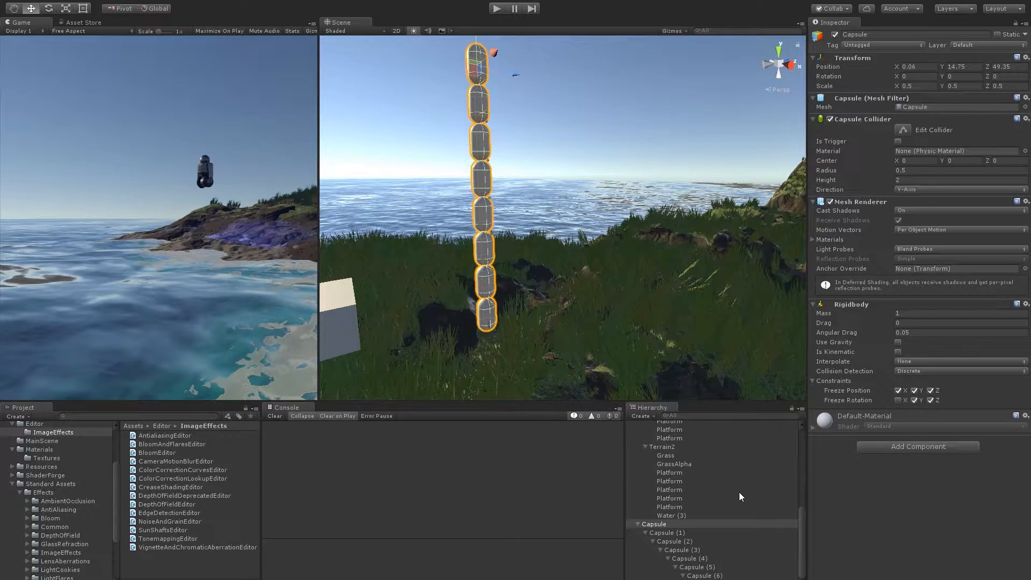
- Assign the root Capsule as the Connected Body of Capsule (1)'s Hinge Joint
click(686, 533)
scroll(911, 378, down, 5)
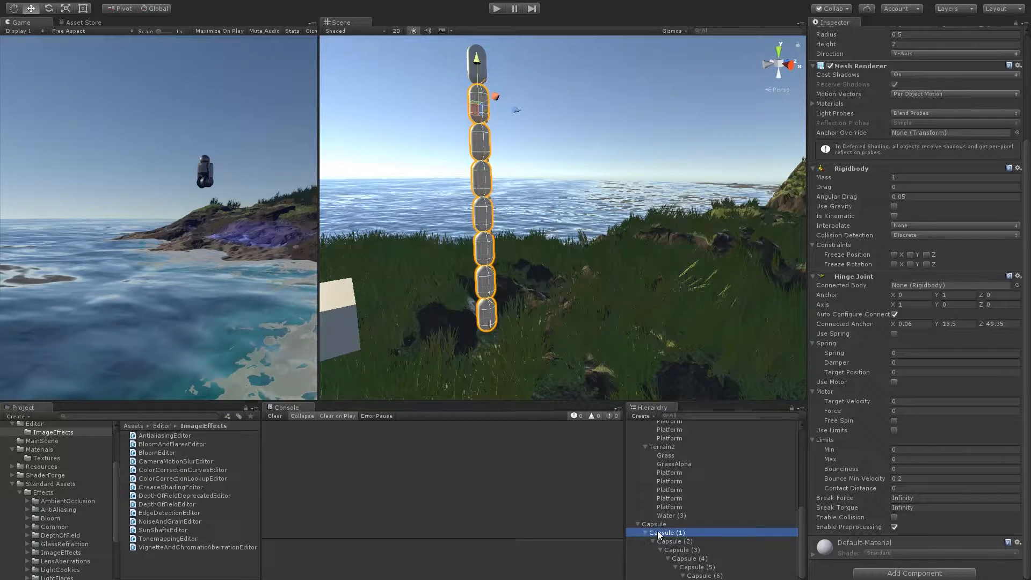
click(477, 47)
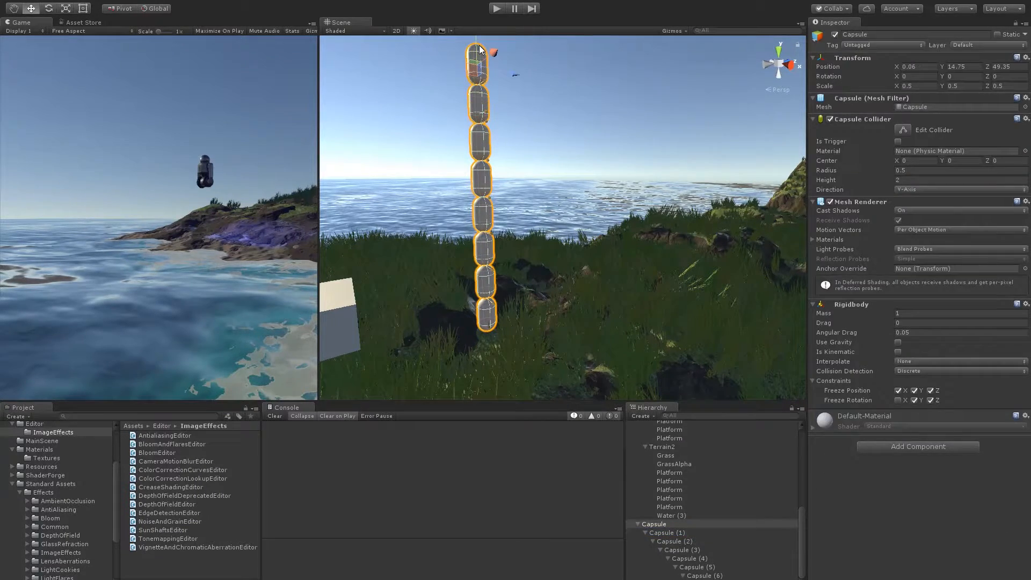
click(478, 107)
click(663, 533)
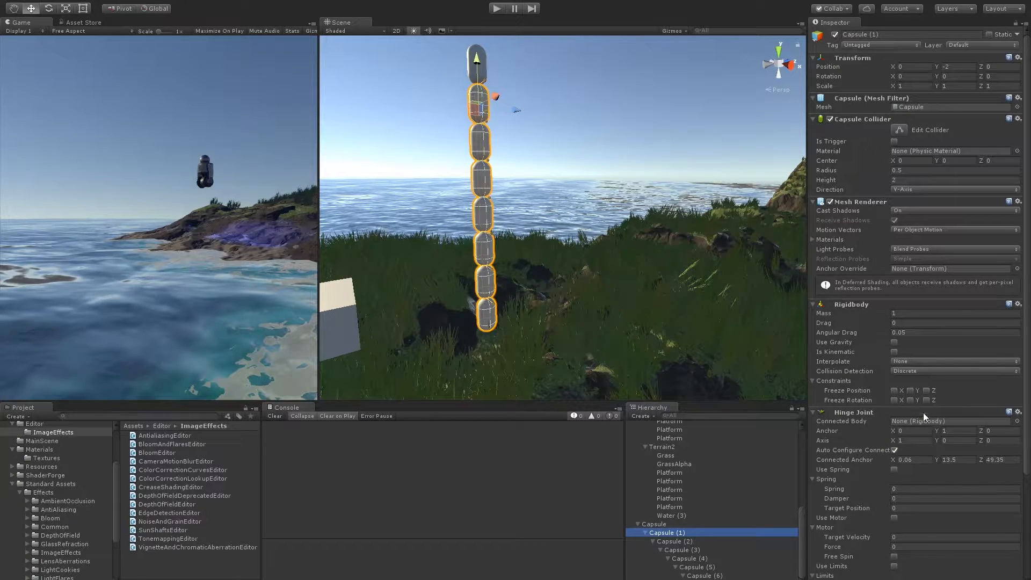
drag(655, 524, 927, 420)
- Set the Hinge Joint Connected Body of Capsule (2), (3) and (4) to each one's direct parent capsule
click(671, 541)
drag(669, 531, 912, 423)
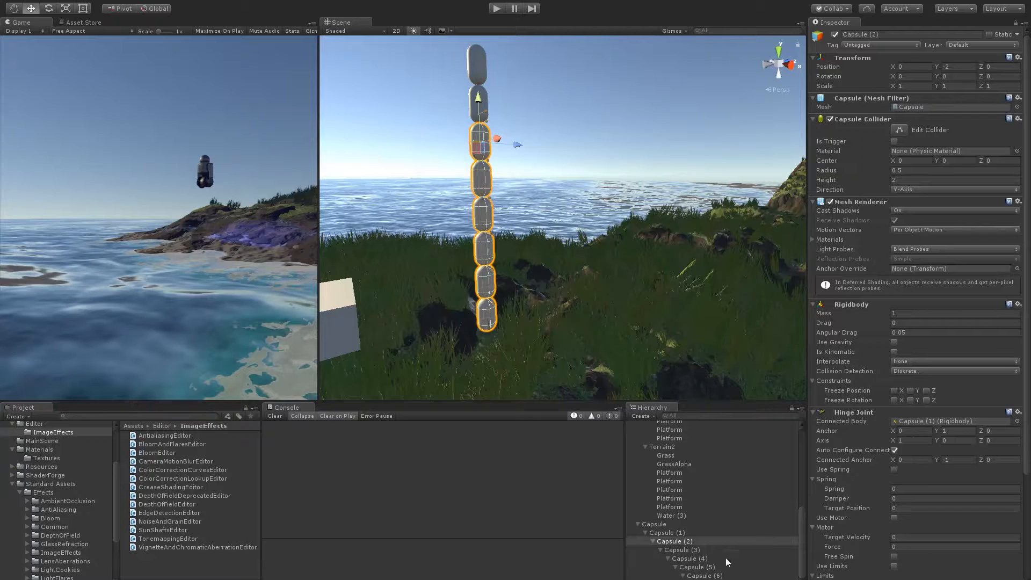
click(678, 550)
drag(680, 541, 902, 422)
click(680, 558)
drag(680, 554, 943, 427)
- Set the Hinge Joint Connected Body of Capsule (5), (6) and (7) to each one's direct parent capsule
click(698, 567)
drag(688, 558, 919, 422)
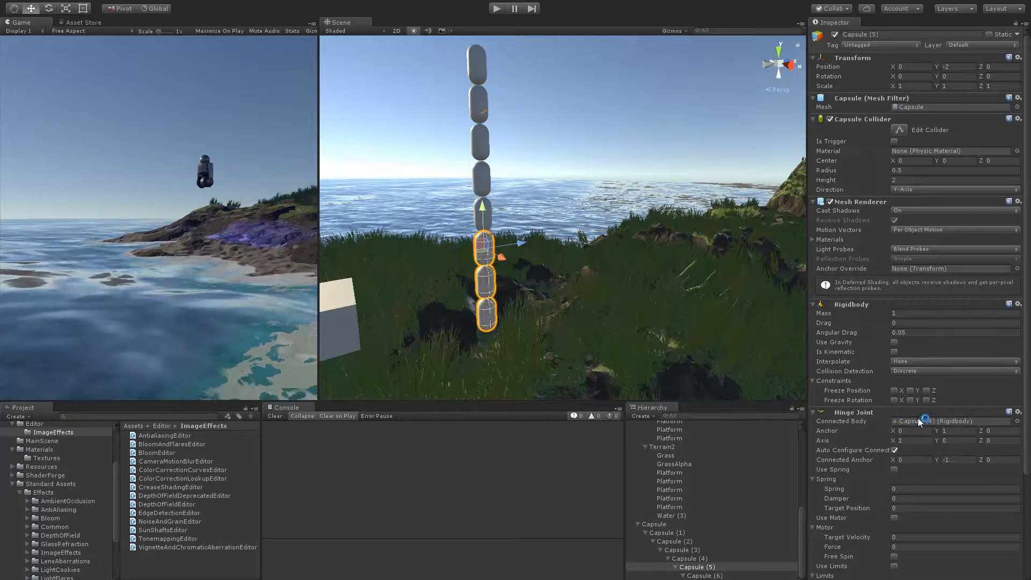
click(708, 575)
drag(696, 567, 943, 426)
click(735, 578)
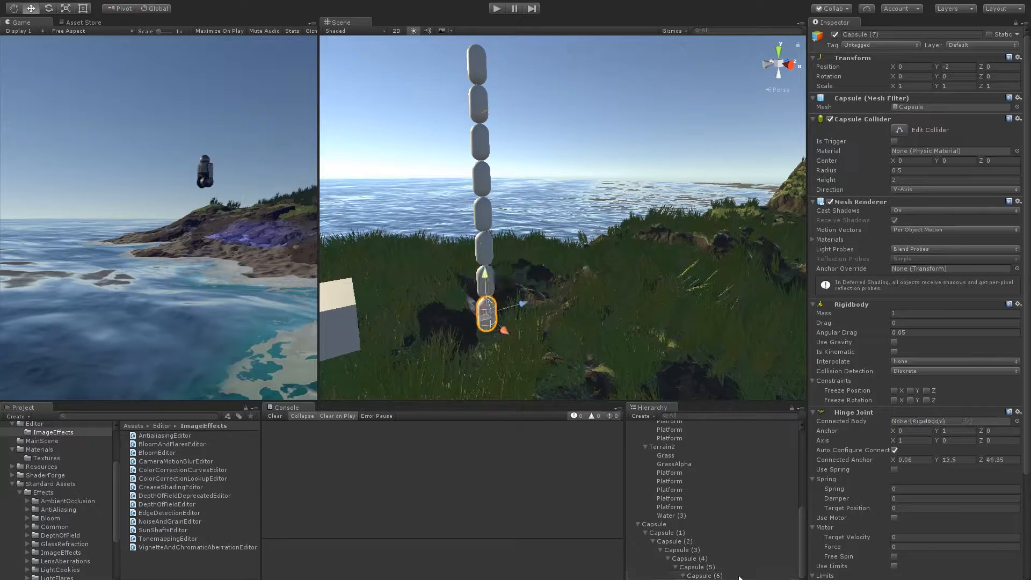
drag(714, 575, 926, 424)
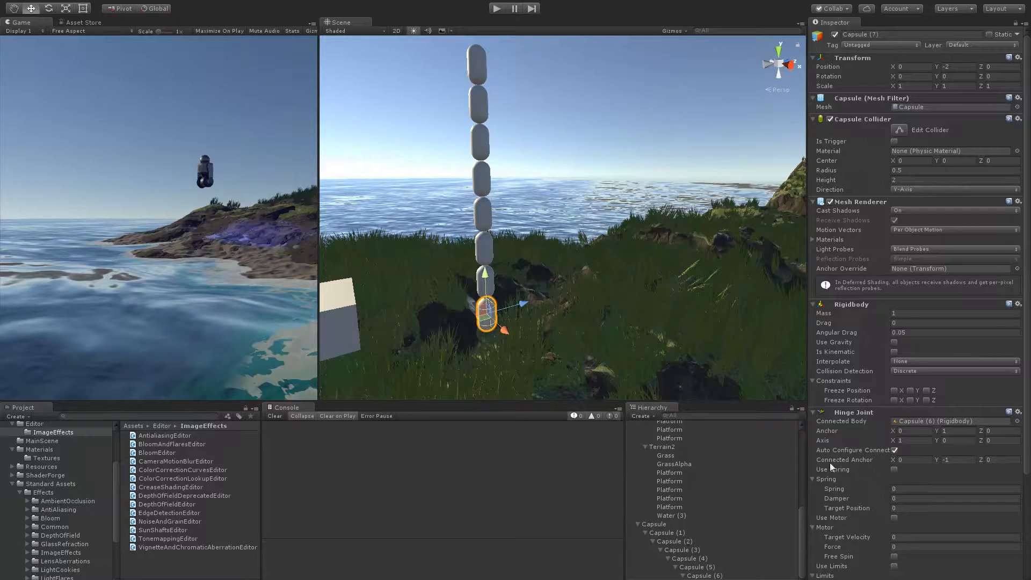
scroll(890, 458, down, 5)
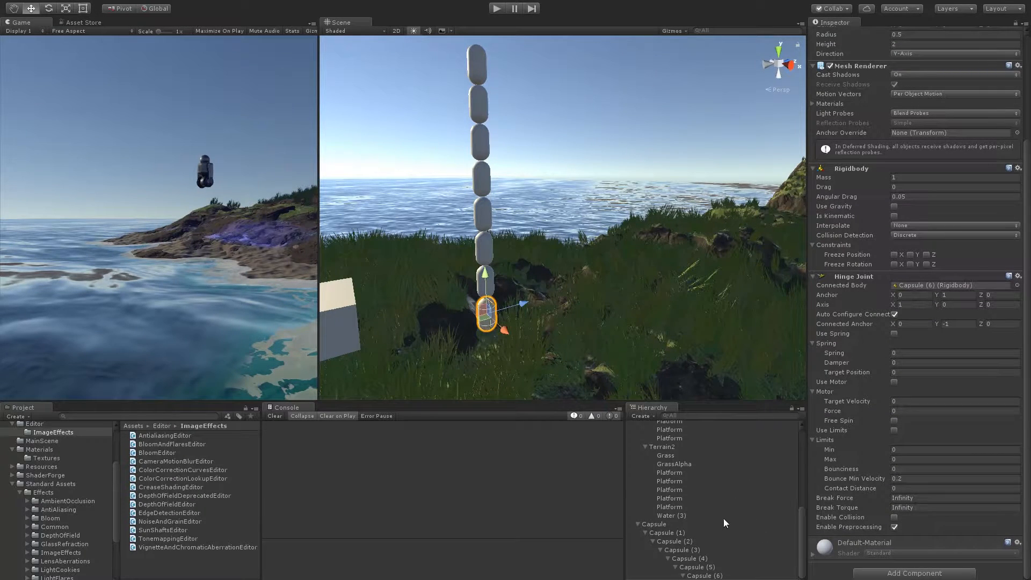
- Rotate the root capsule so the chain hangs at a slant, and enable Use Gravity on all child capsules
click(653, 524)
alt+drag(514, 134, 571, 215)
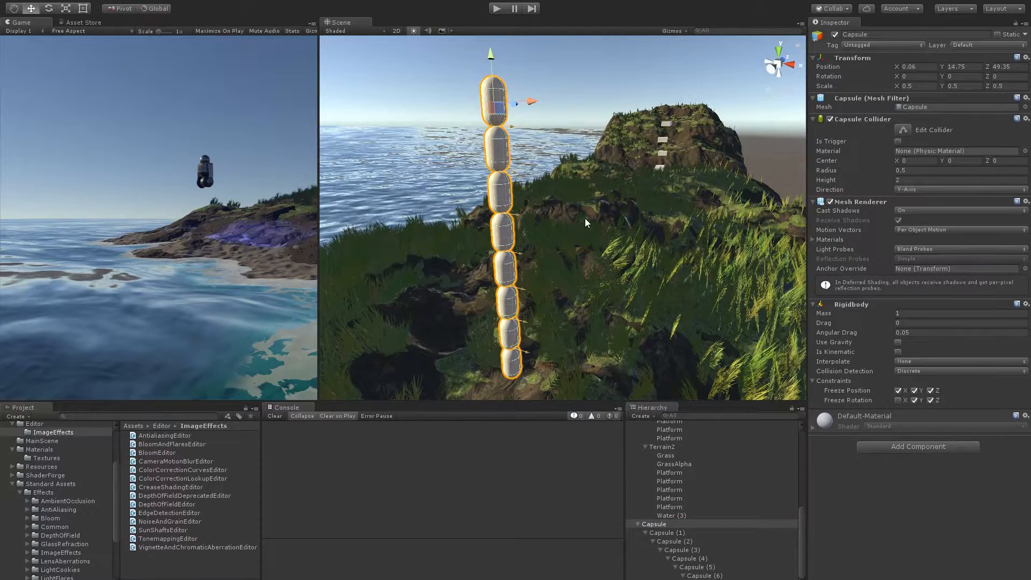
key(e)
drag(466, 92, 380, 166)
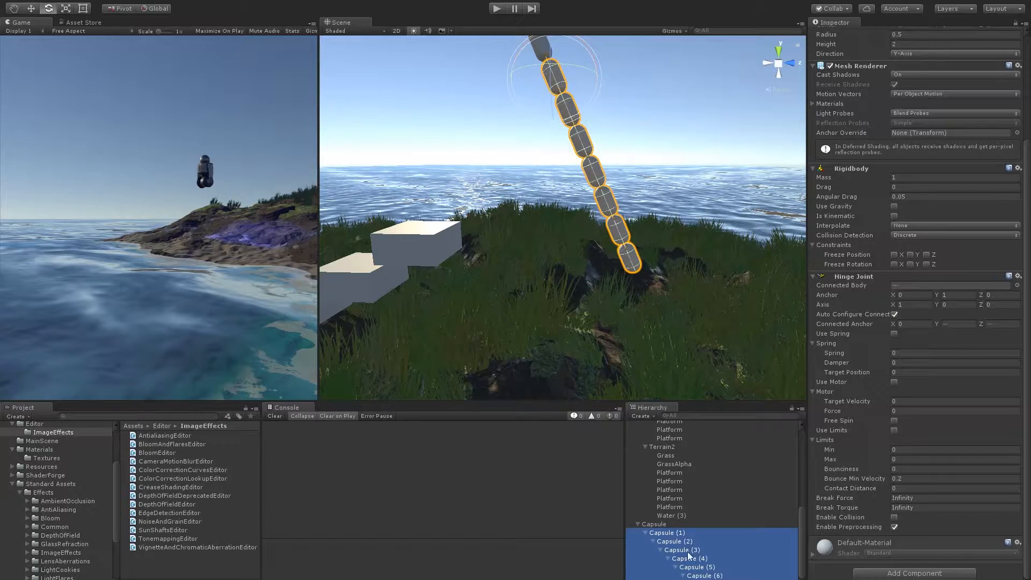
click(896, 206)
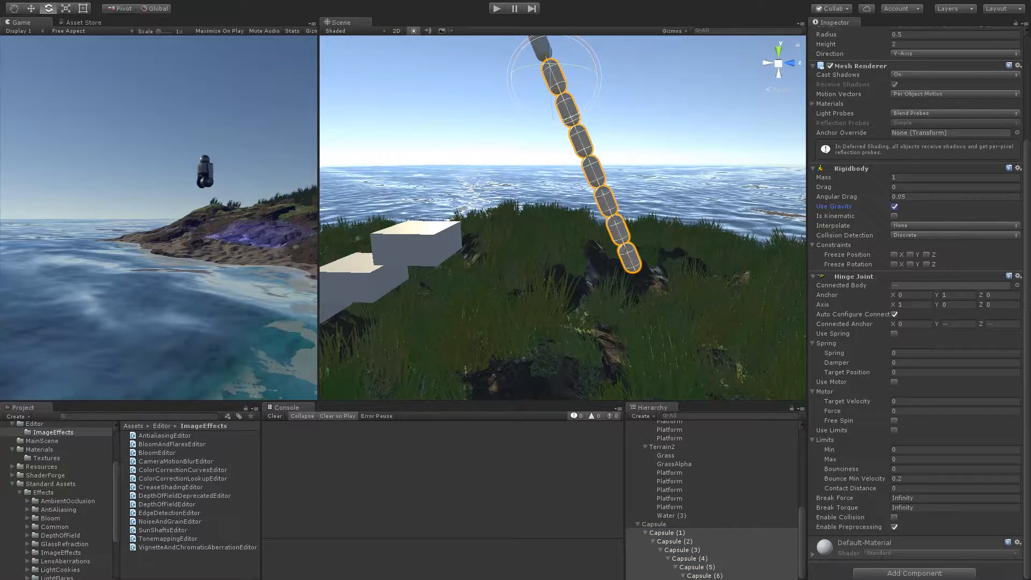
- Run the scene and move the robot across the island and over the white platforms, jumping into the rope
click(495, 8)
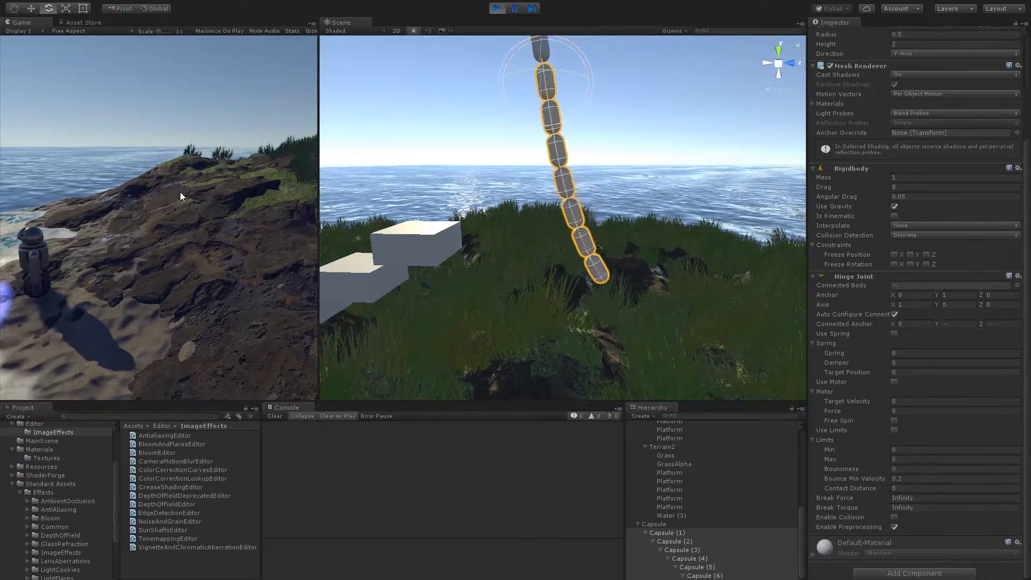
key(d)
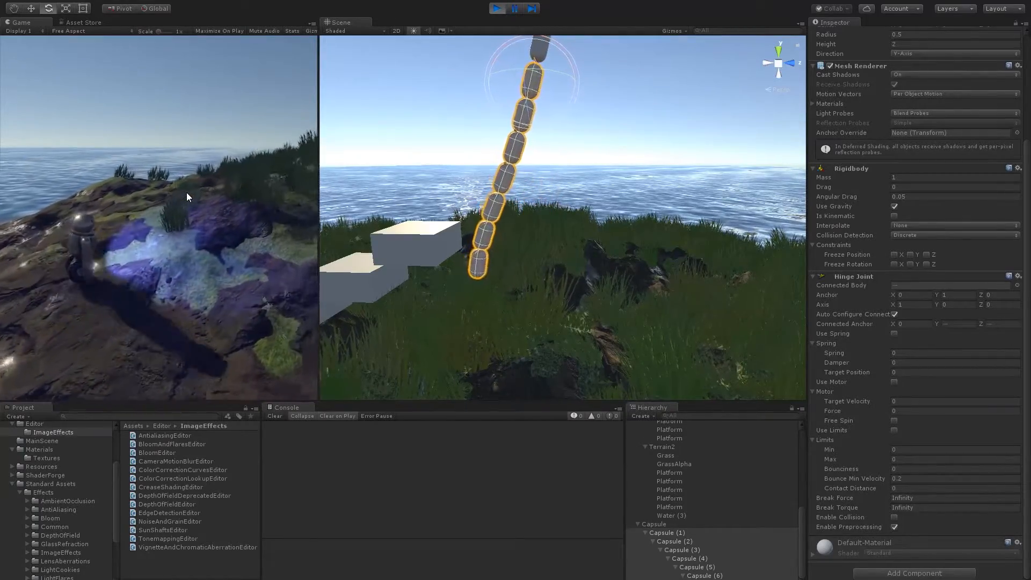
key(d)
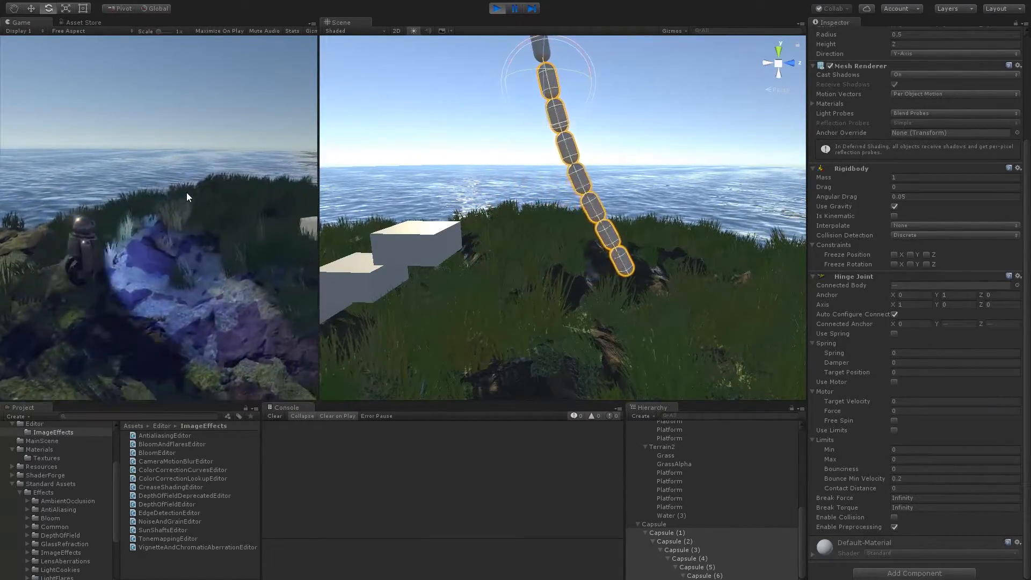
key(d)
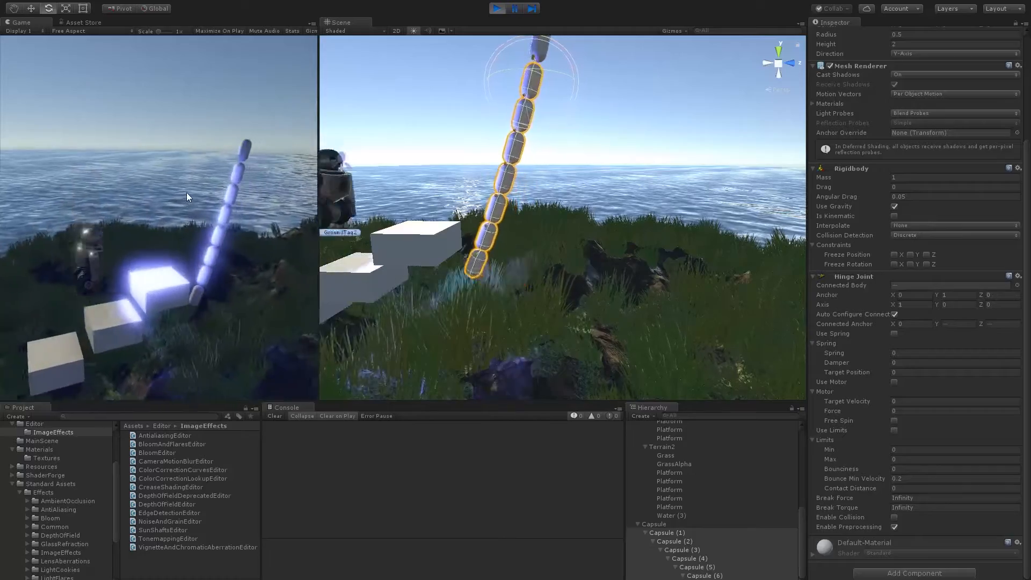
key(d)
key(space)
key(space)
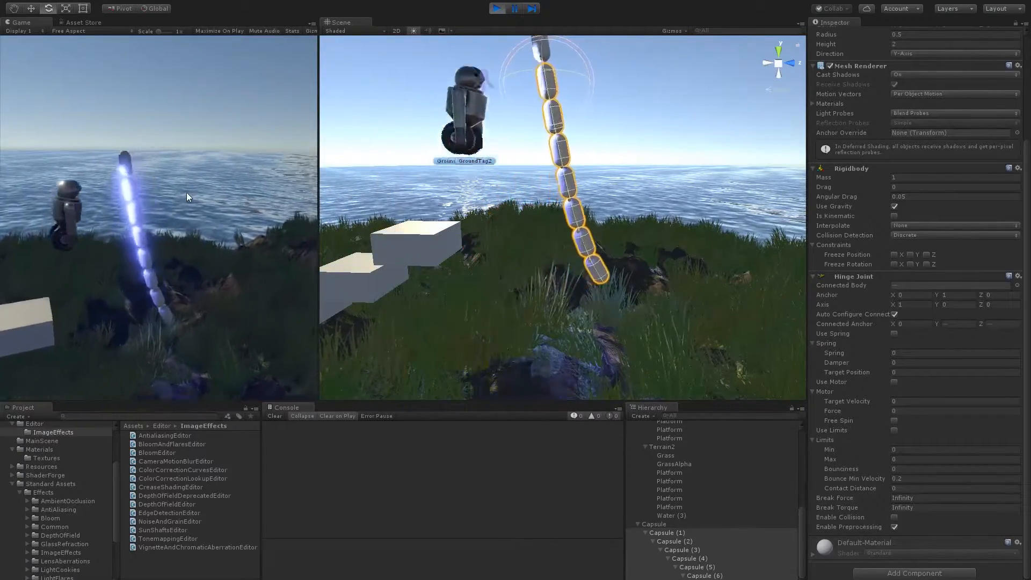
key(d)
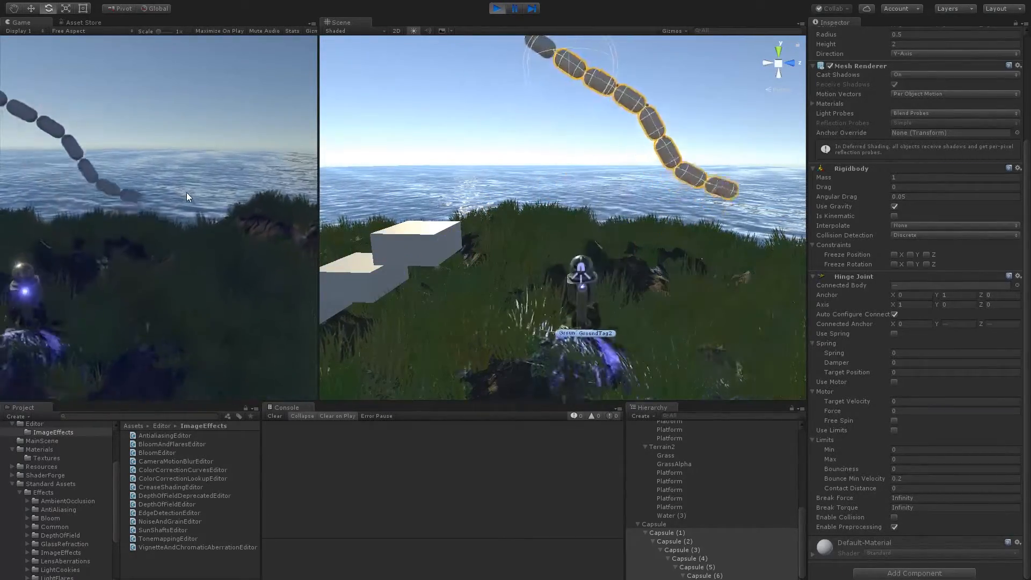
- Move the robot back and forth through the rope with jumps to test its swing, and stop the play test
key(a)
key(d)
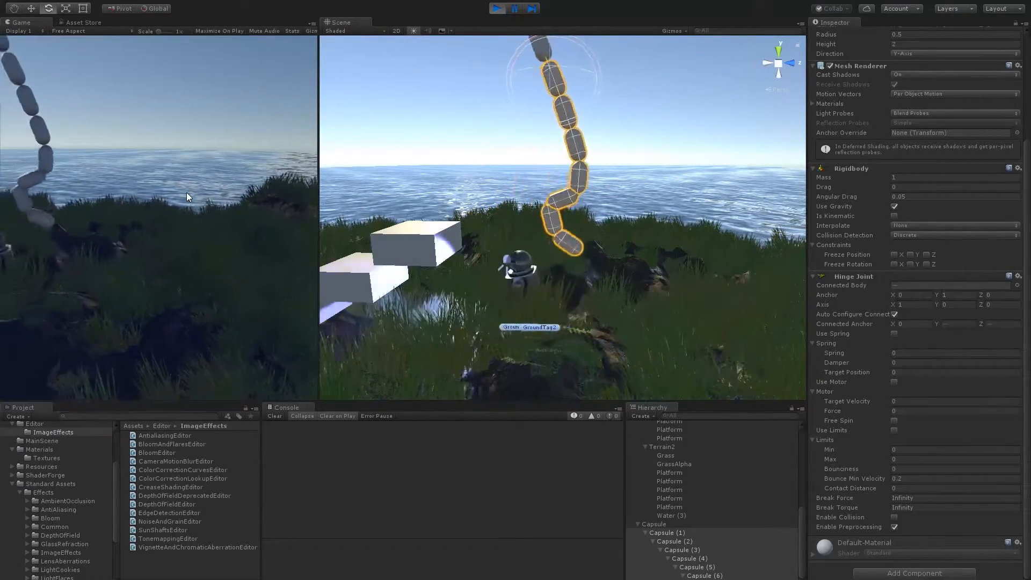
key(a)
key(d)
key(space)
key(a)
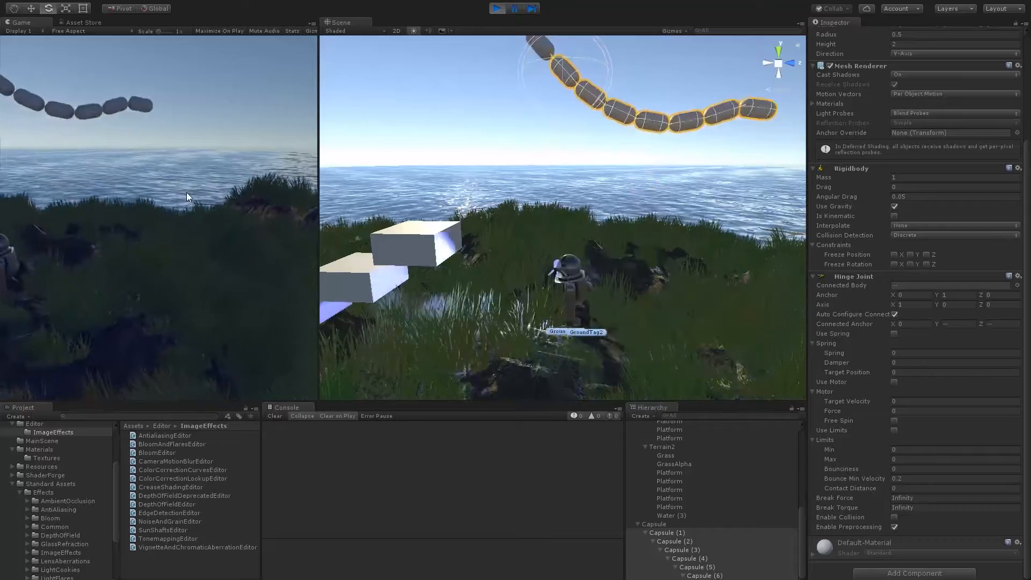
key(a)
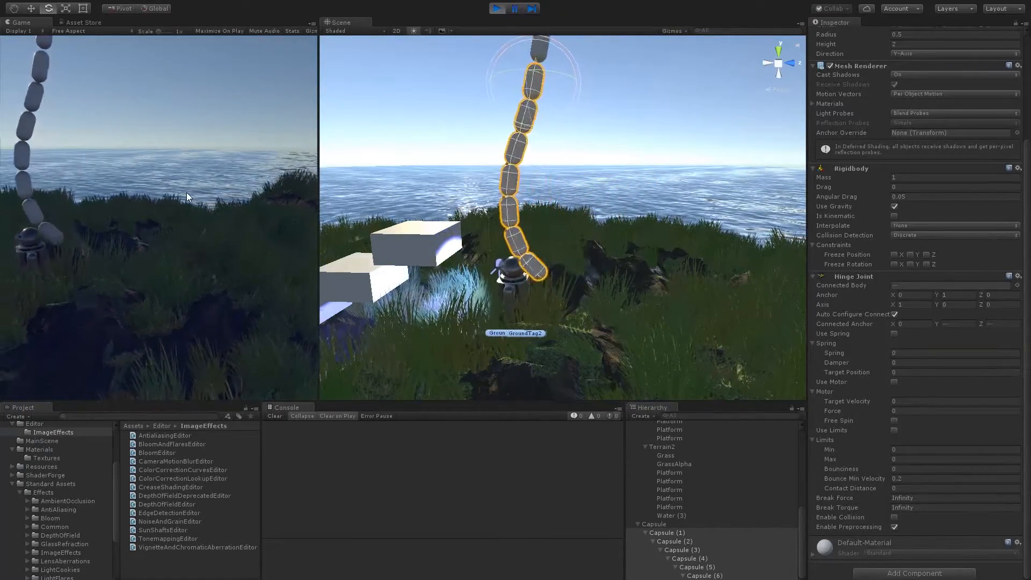
key(d)
key(d)
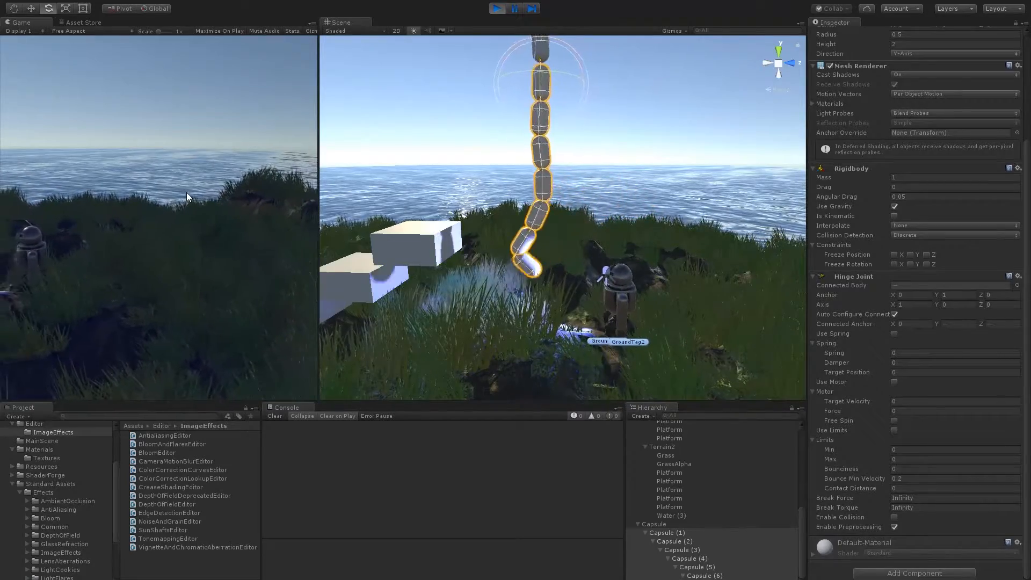
key(a)
key(space)
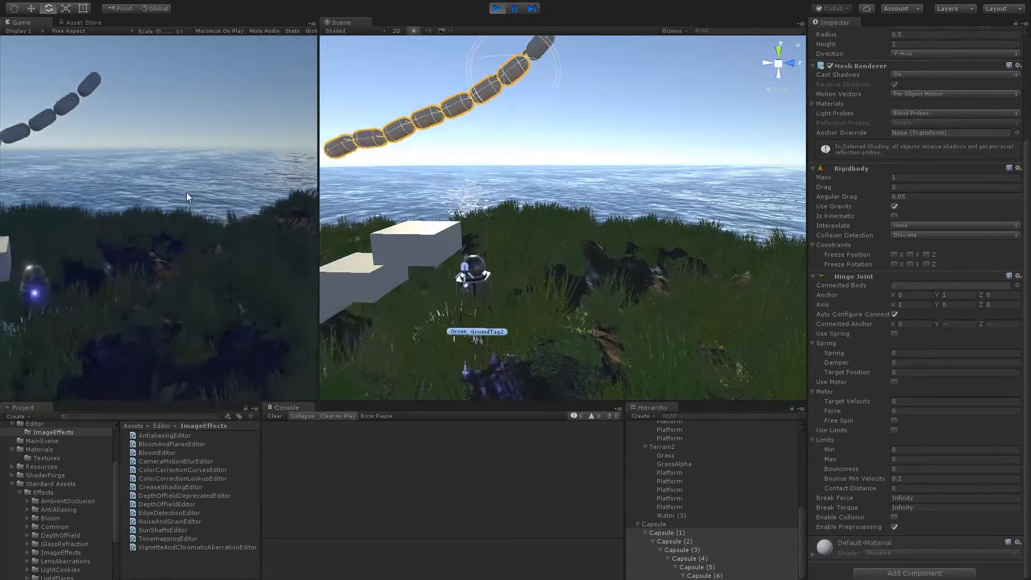
key(d)
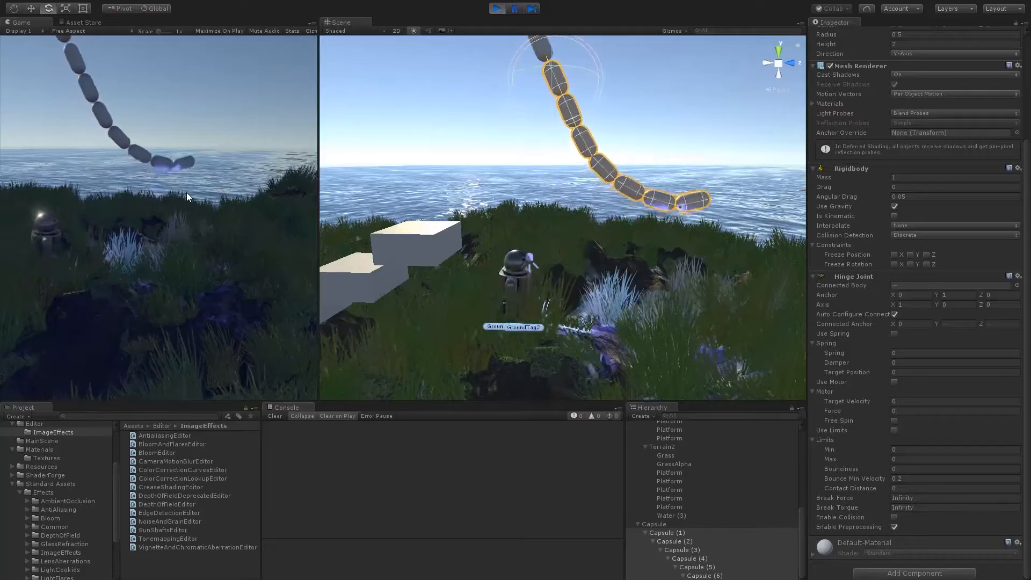
key(d)
key(a)
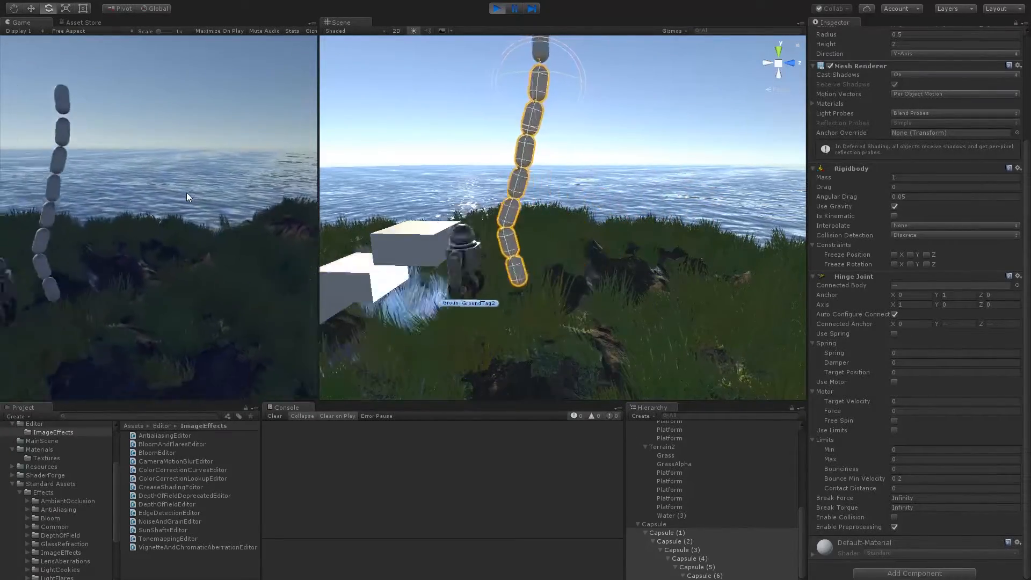
key(s)
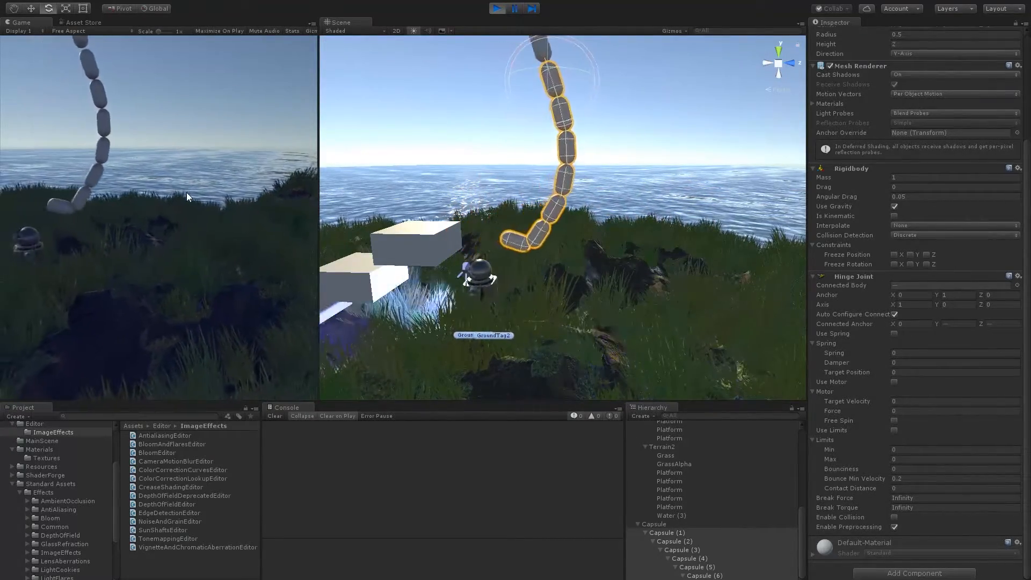
key(space)
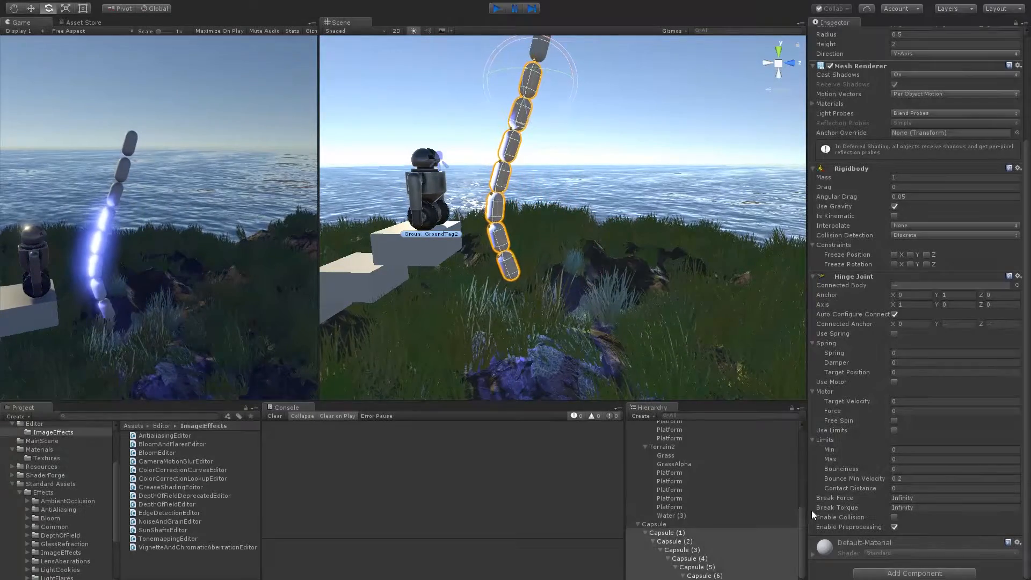
key(ctrl+p)
- Set the Rigidbody Mass of all child capsules below the root capsule to 0.2
click(664, 524)
click(672, 531)
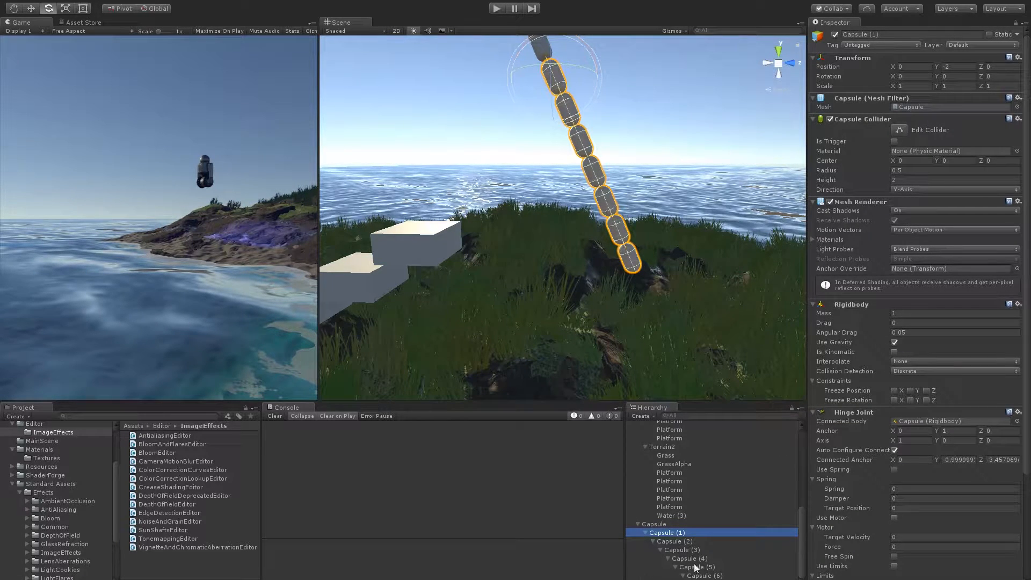
shift+click(708, 579)
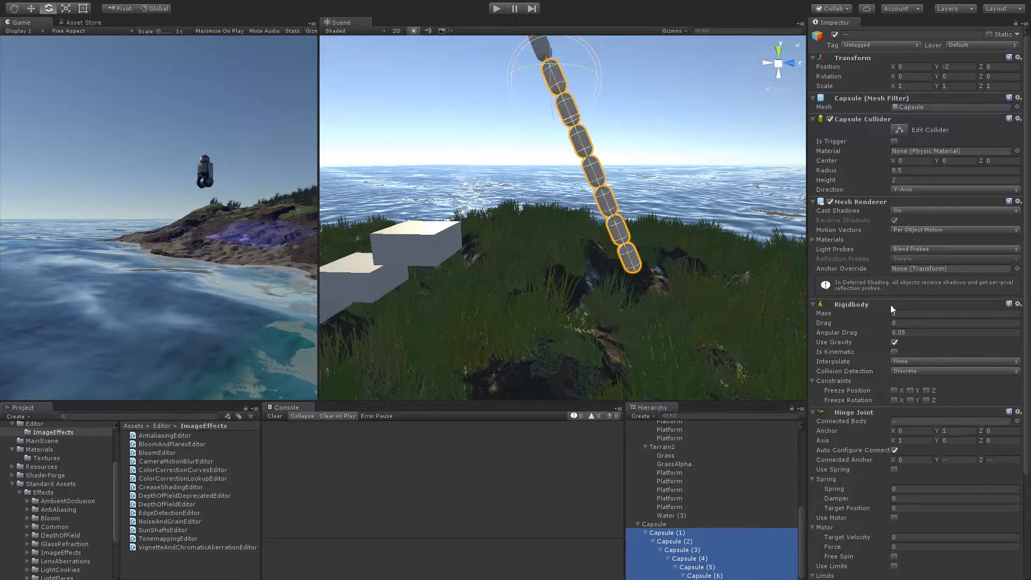
click(659, 524)
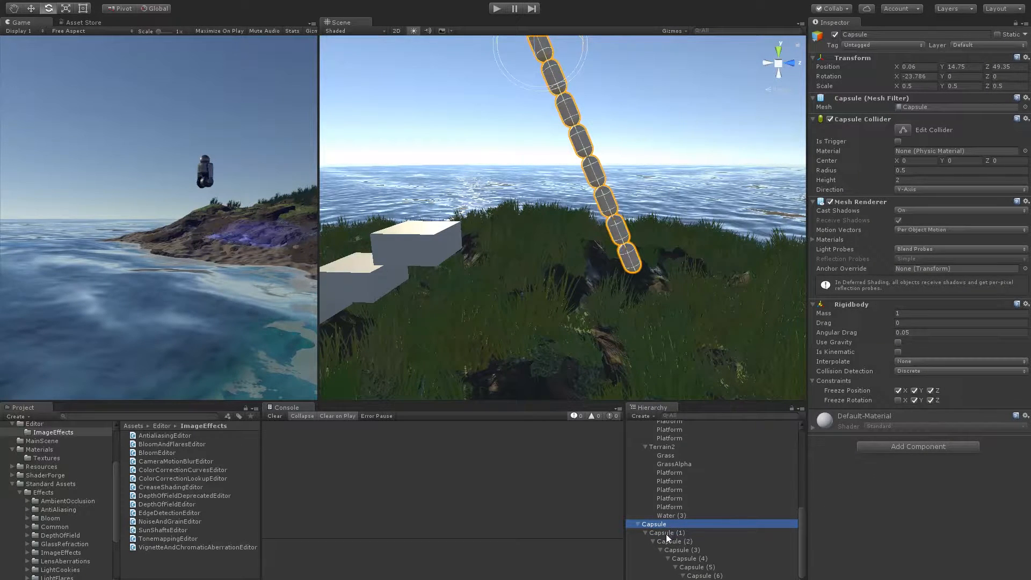
click(667, 532)
shift+click(701, 575)
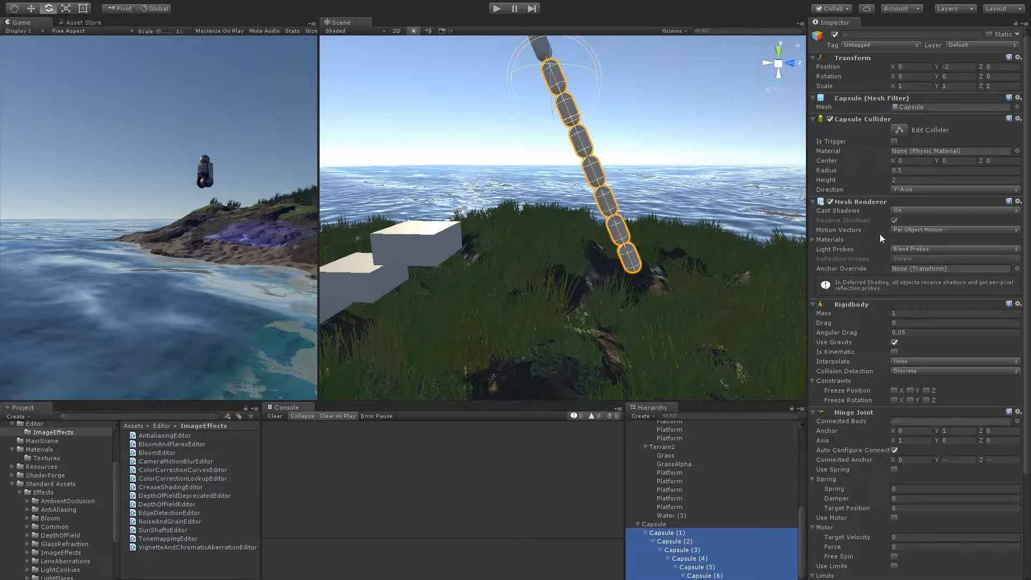
scroll(901, 343, down, 3)
click(990, 251)
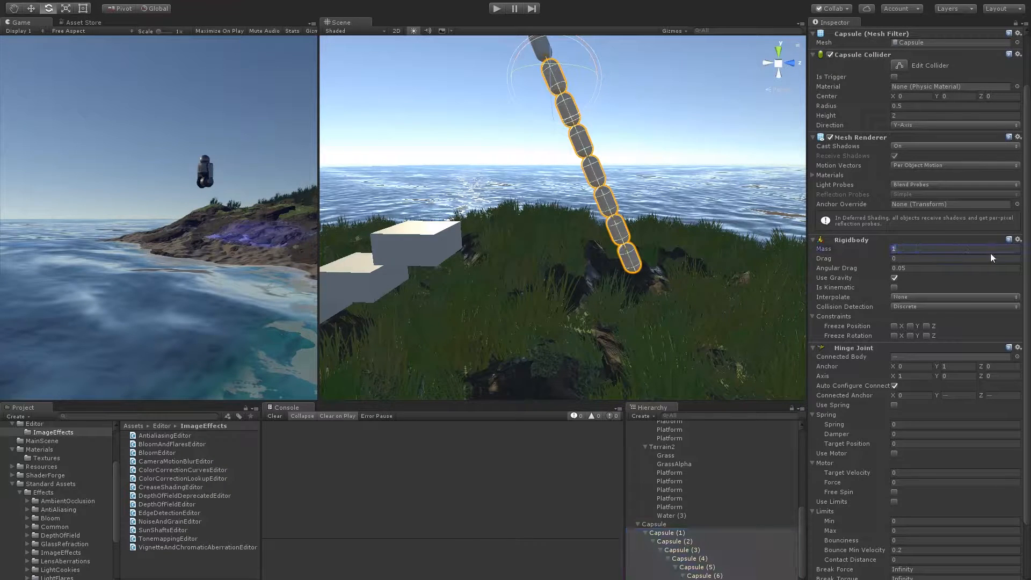
text(0.2)
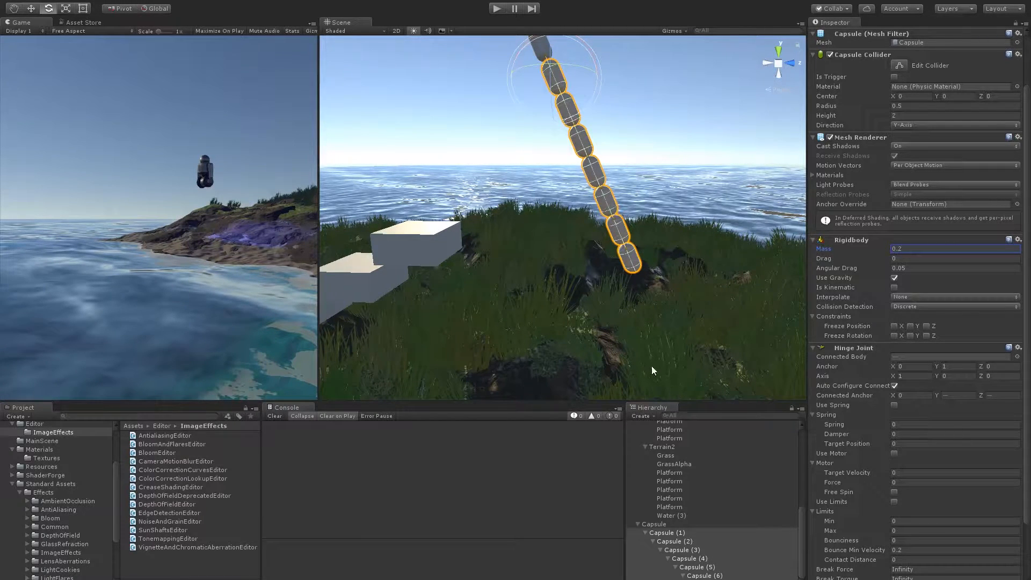
- Widen the Inspector and show the shared Hinge Joint settings of all child capsules
click(668, 533)
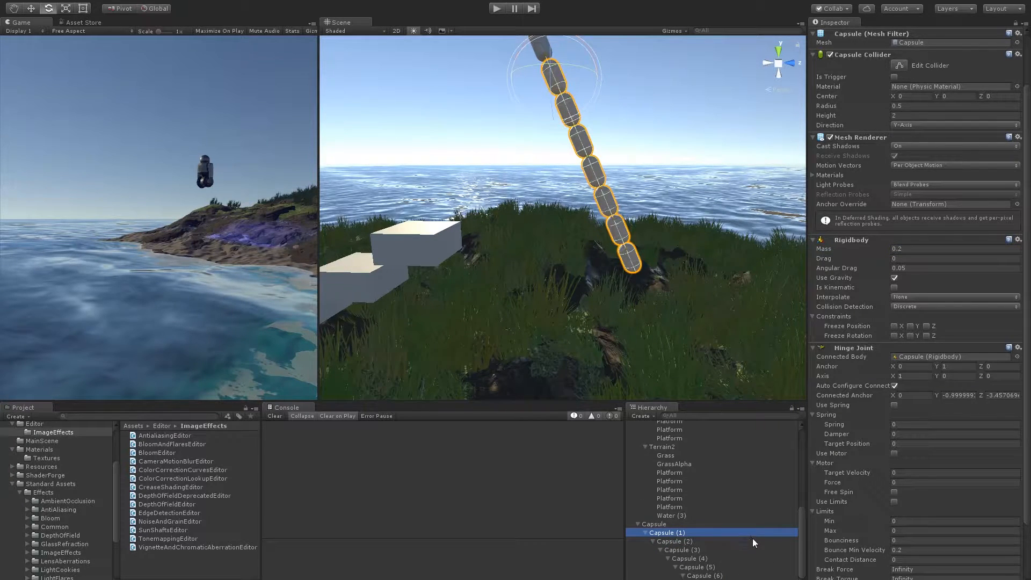
scroll(883, 349, down, 3)
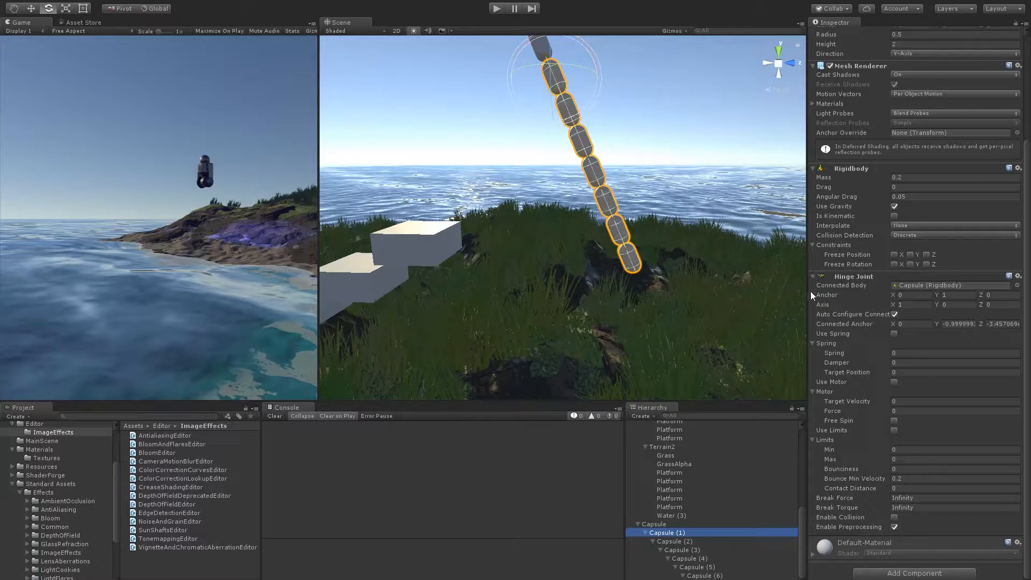
drag(810, 291, 776, 290)
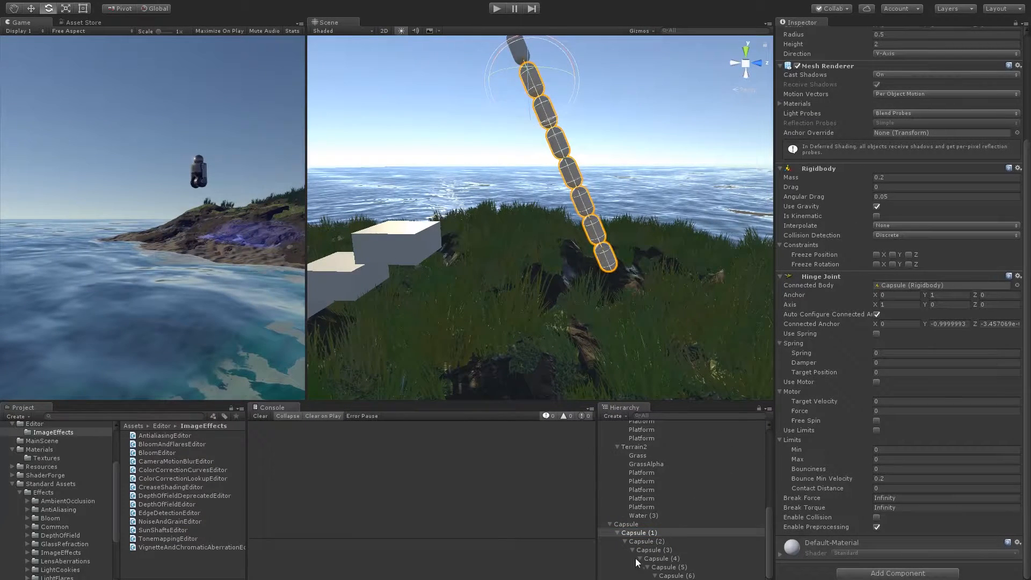
shift+click(749, 572)
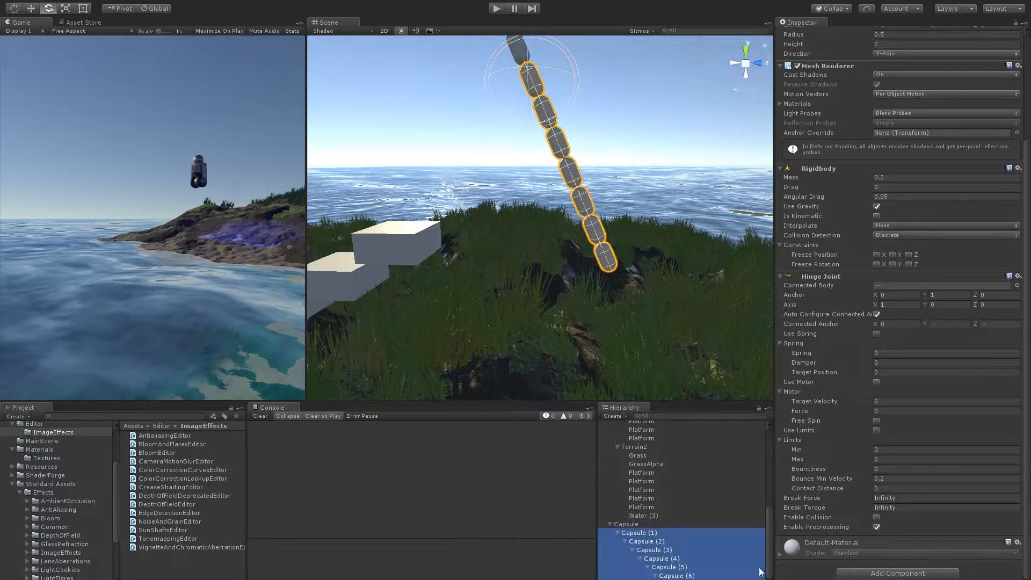
- Go through the child capsules one by one and check which parent each Hinge Joint Connected Body refers to
click(651, 536)
key(Down)
key(Down)
key(Down)
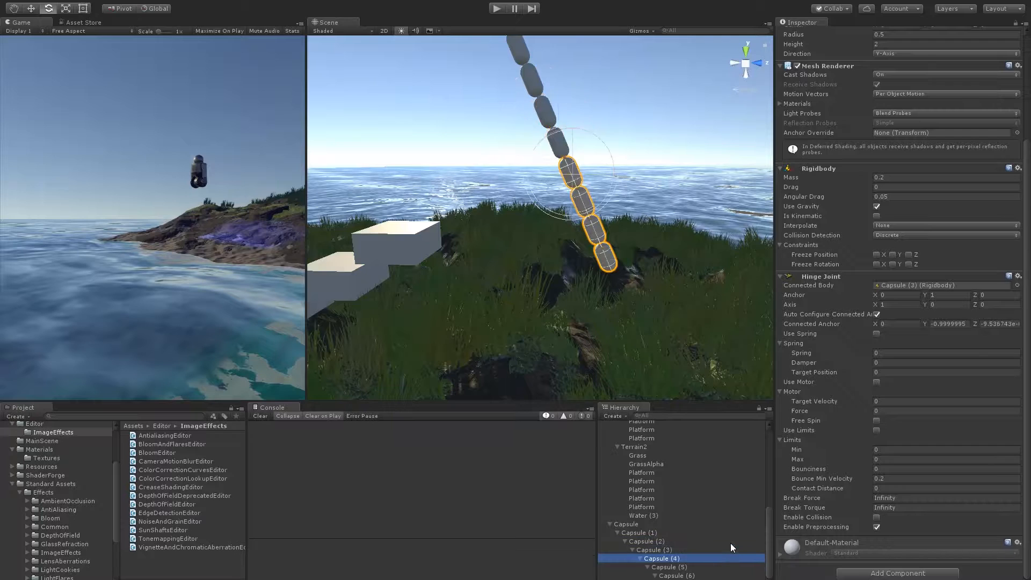
key(Up)
key(Up)
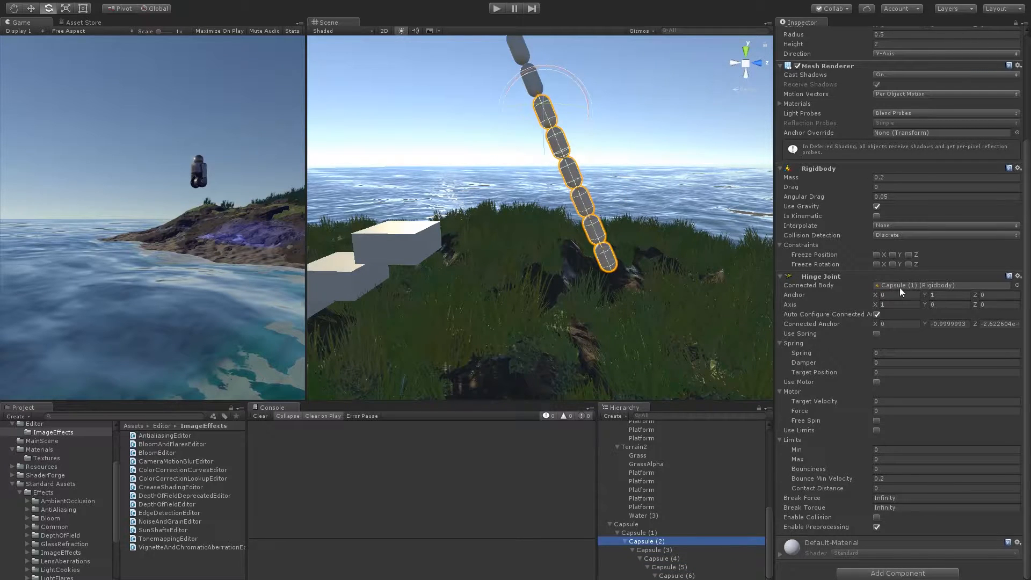
key(Up)
key(Up)
key(Down)
key(Down)
key(Down)
key(Down)
key(Down)
key(Down)
key(Up)
key(Up)
key(Up)
key(Up)
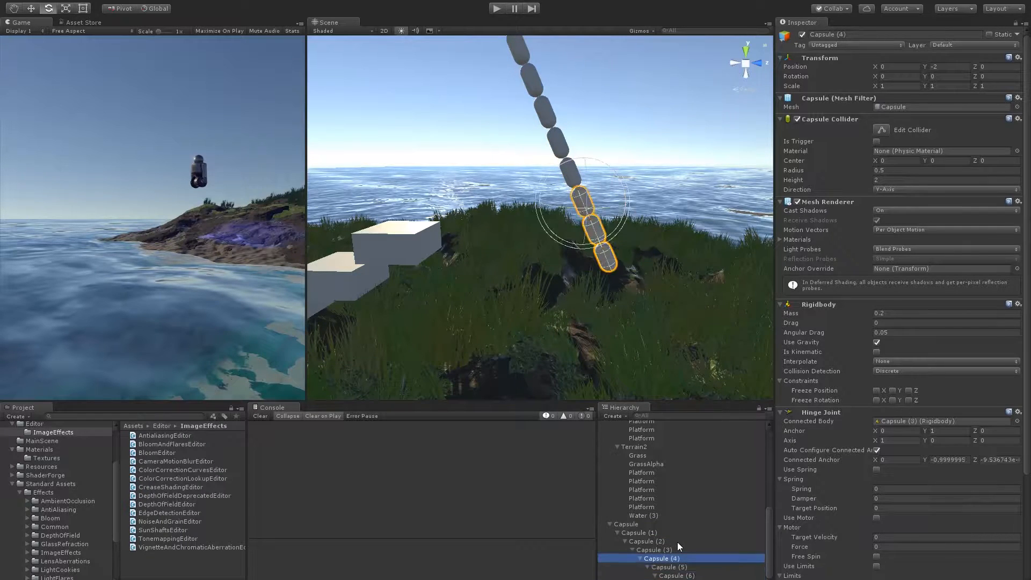
key(Up)
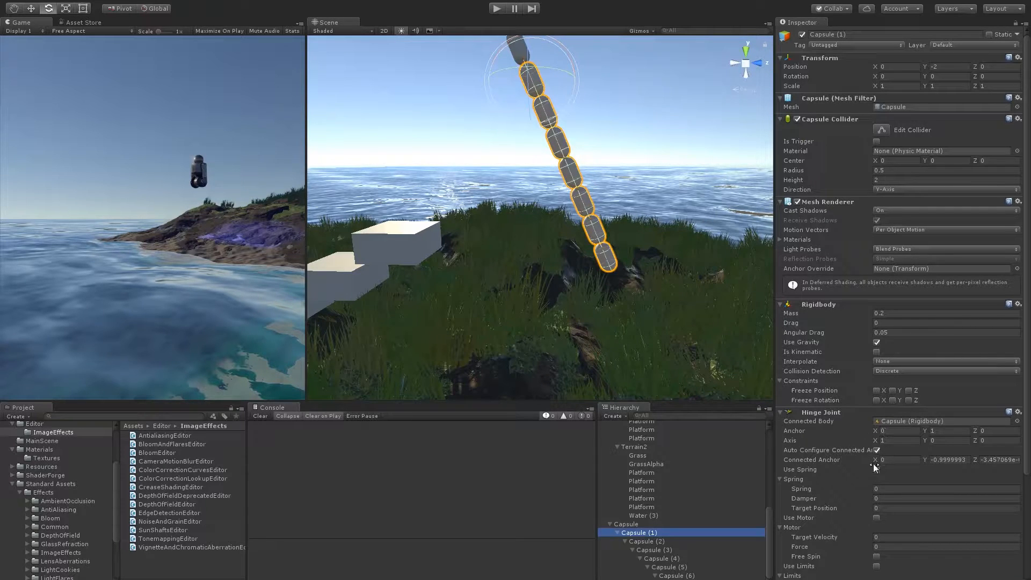
- Widen the Inspector further and examine the Connected Anchor settings of the child capsules, finishing on Capsule (1)
drag(774, 448, 694, 448)
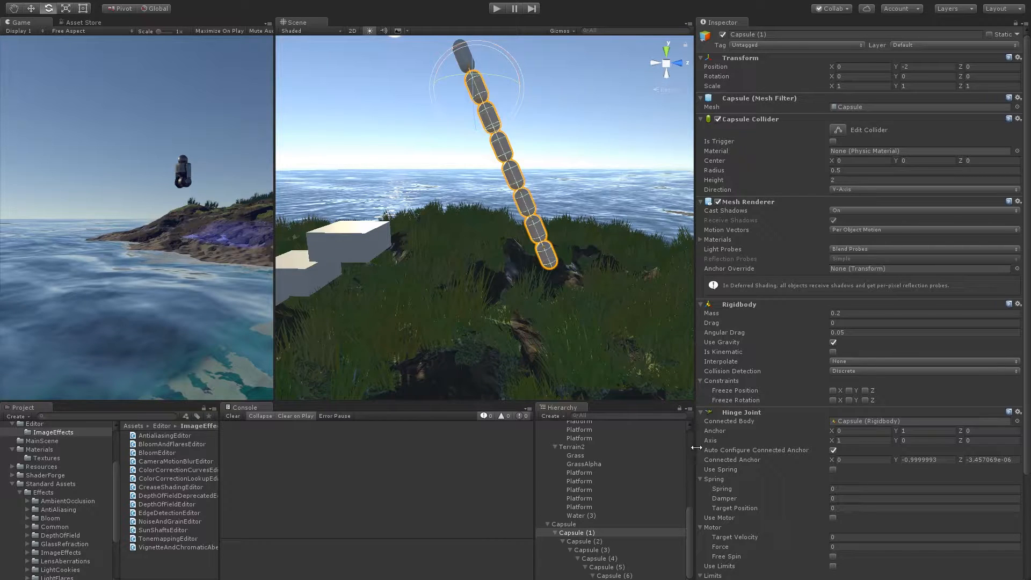
drag(696, 448, 740, 448)
click(629, 543)
key(Down)
key(Down)
key(Down)
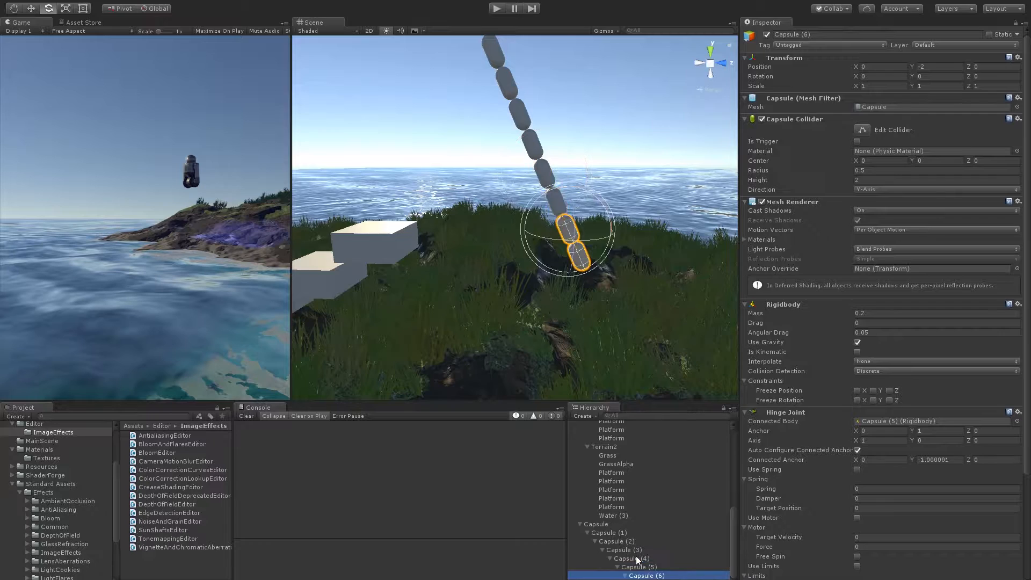
key(Up)
key(Up)
key(Up)
key(Up)
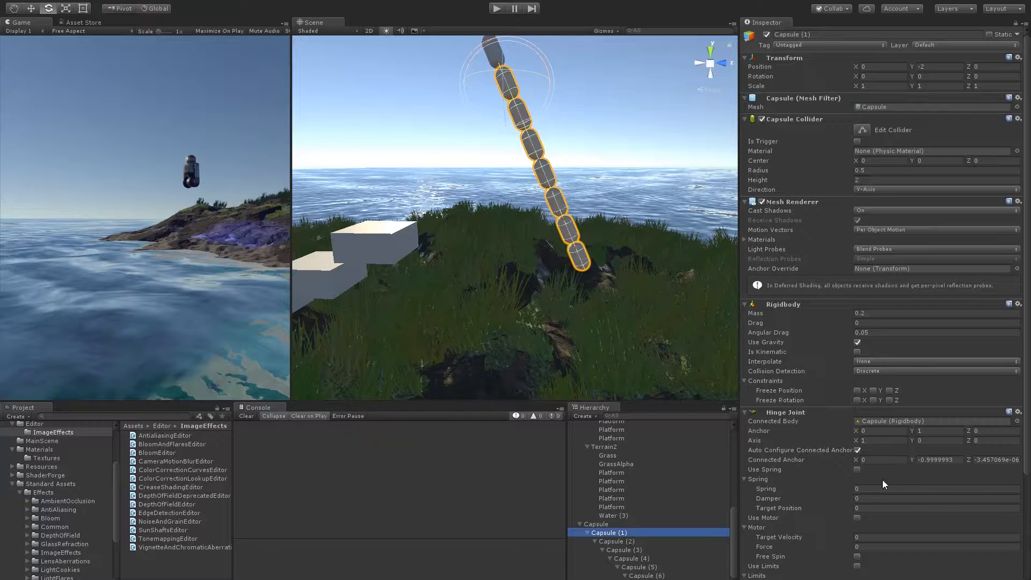
scroll(876, 503, down, 3)
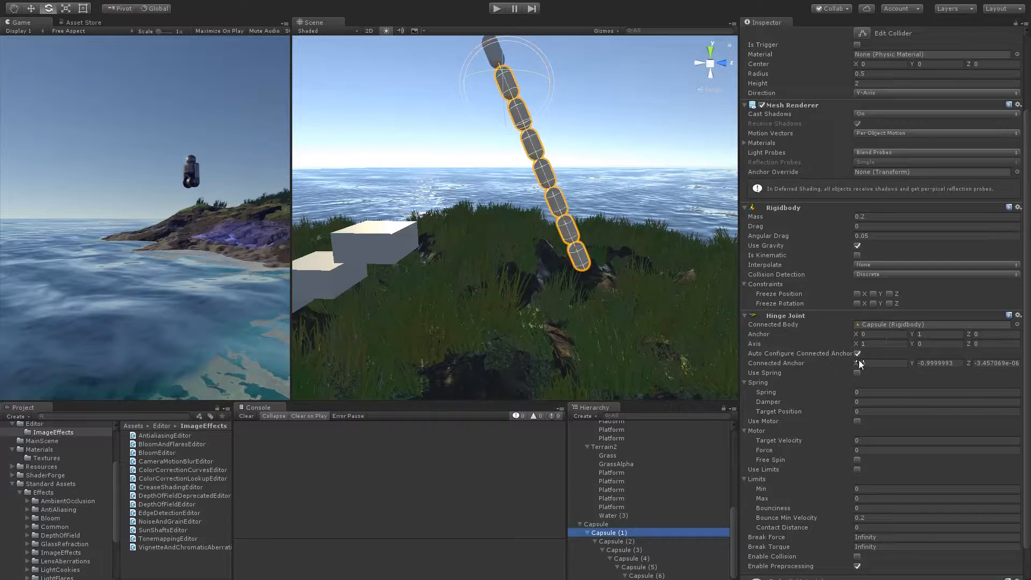
- Examine the hanging capsule chain from several sides to compare its hinge direction with the Hinge Joint Axis
alt+drag(517, 299, 558, 257)
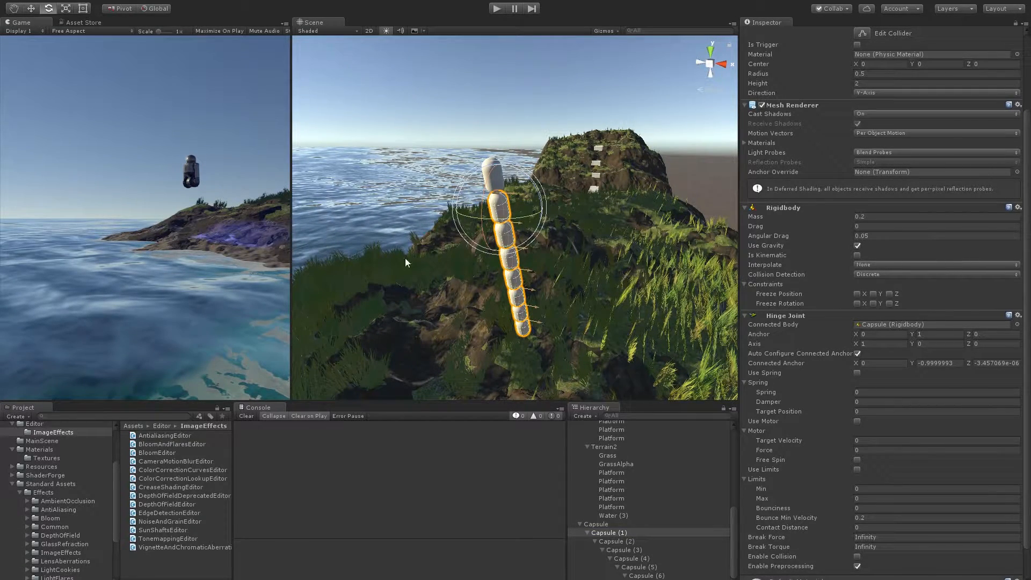
alt+drag(607, 353, 555, 322)
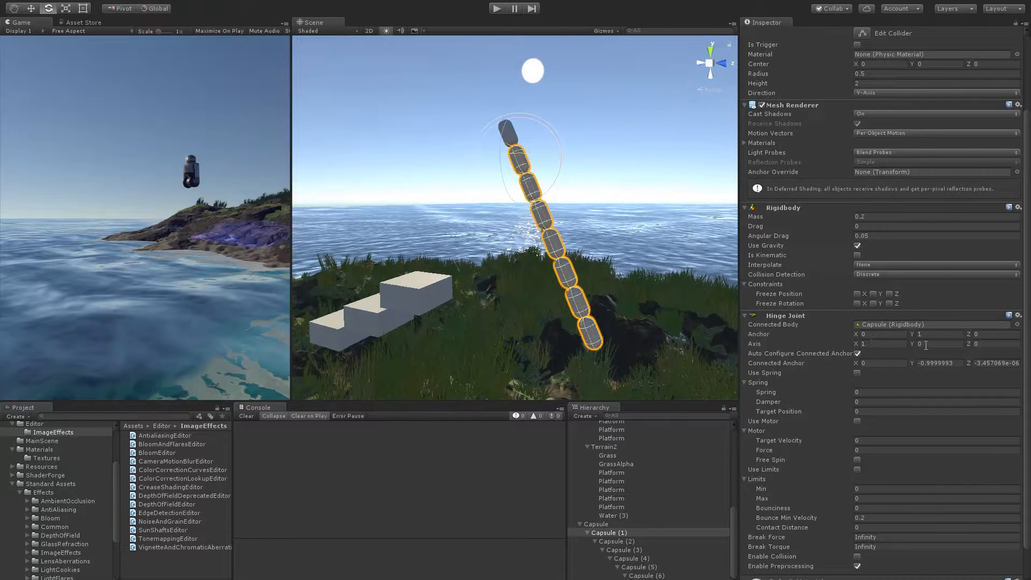
alt+drag(521, 259, 770, 276)
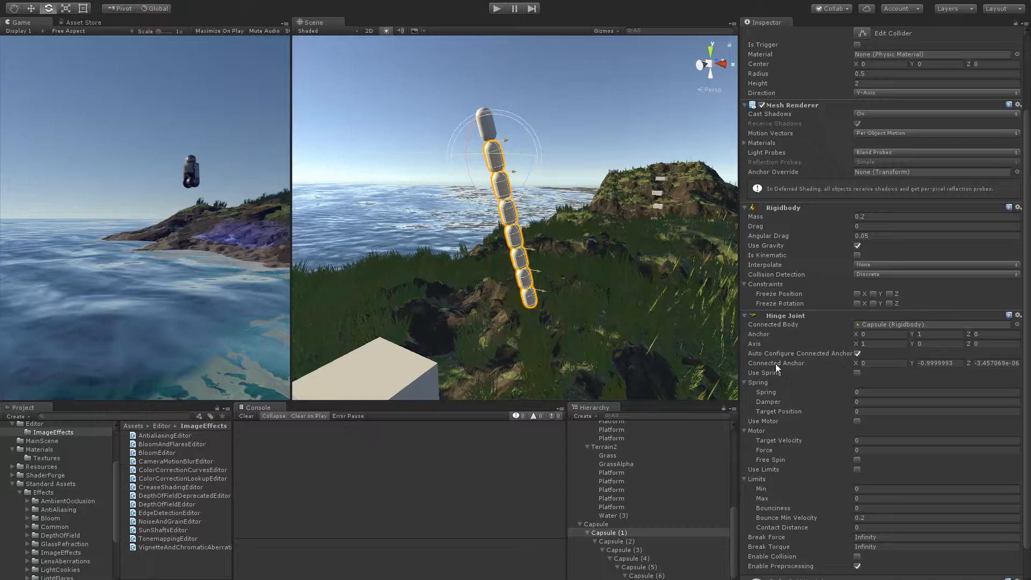
alt+drag(560, 305, 422, 297)
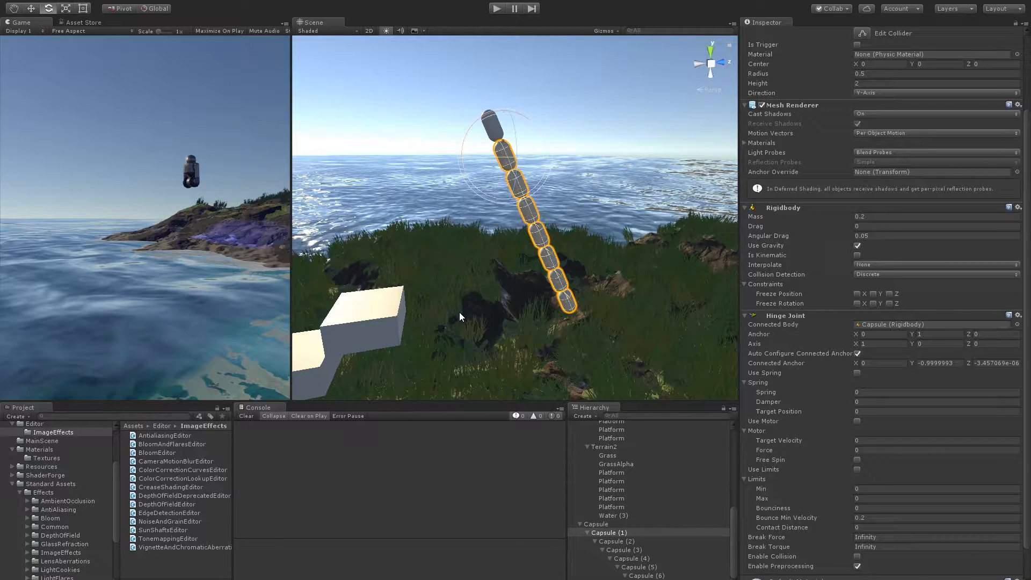
alt+drag(477, 299, 687, 255)
alt+drag(683, 368, 554, 348)
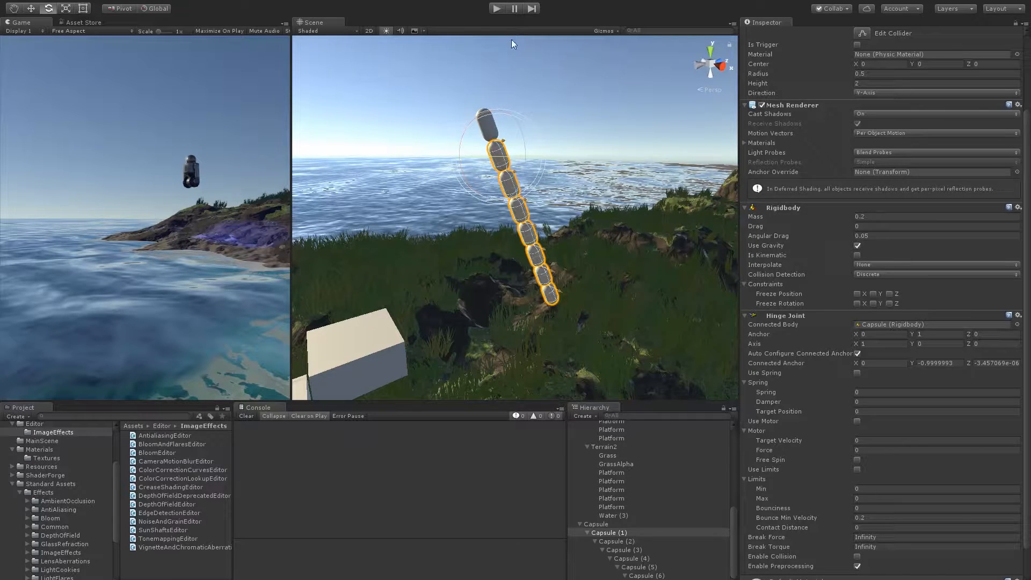
- Run the scene and enable Use Spring on the Hinge Joints of all child capsules
click(496, 8)
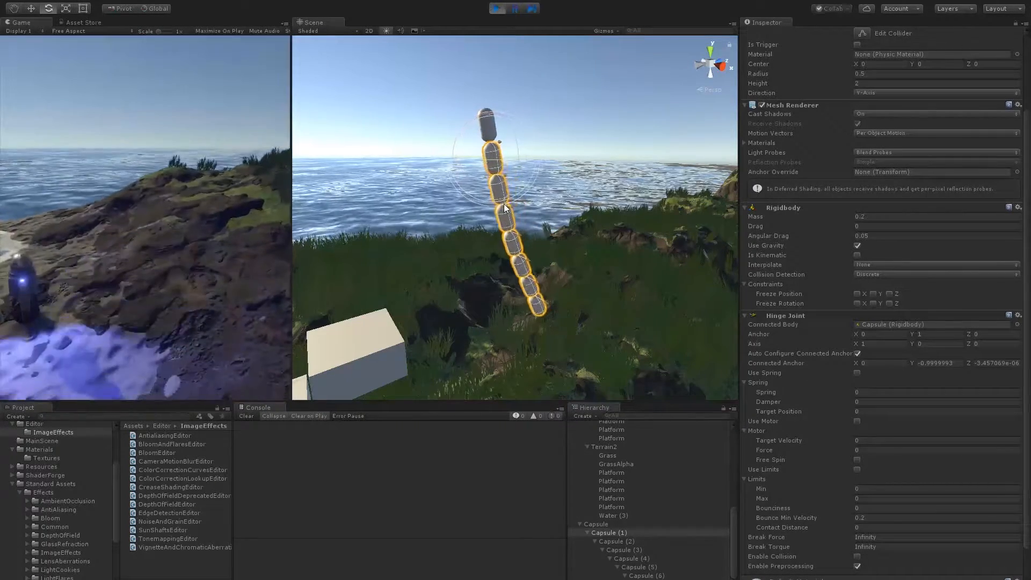
alt+drag(521, 252, 528, 282)
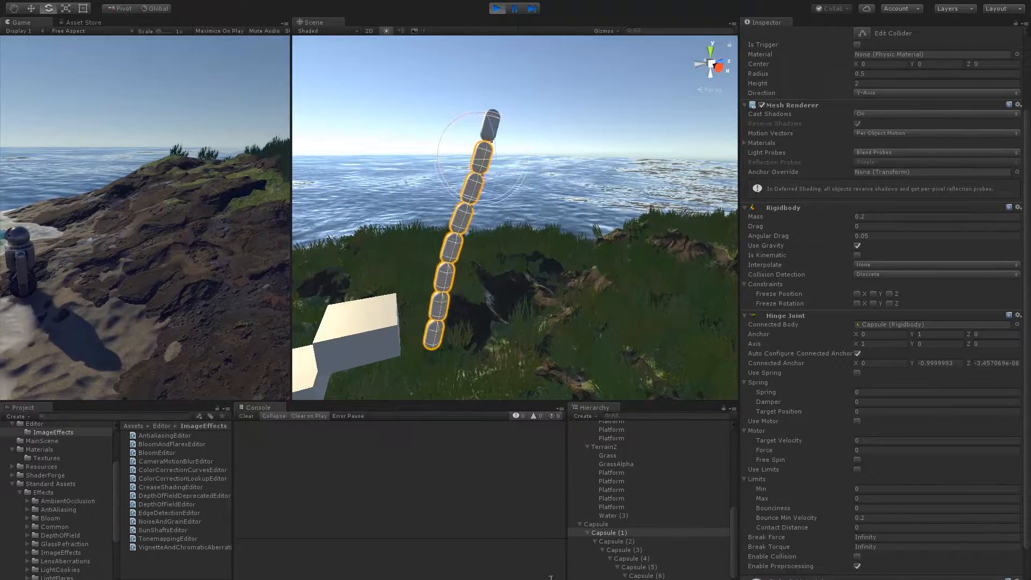
shift+click(660, 576)
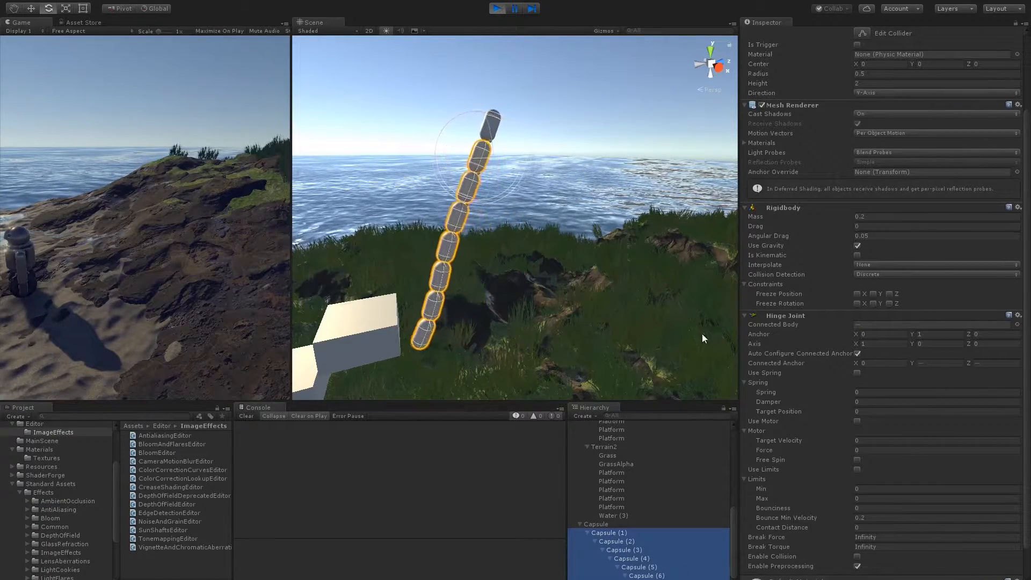
click(857, 372)
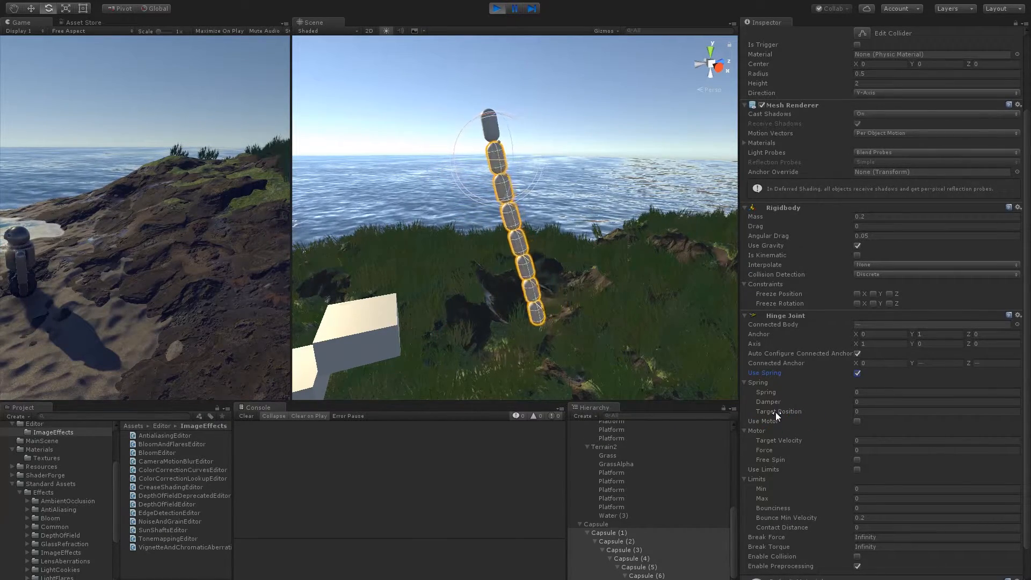
- Set the Hinge Joints' spring Target Position to 30.45 and Spring to 96.61 on all child capsules
drag(820, 419, 192, 234)
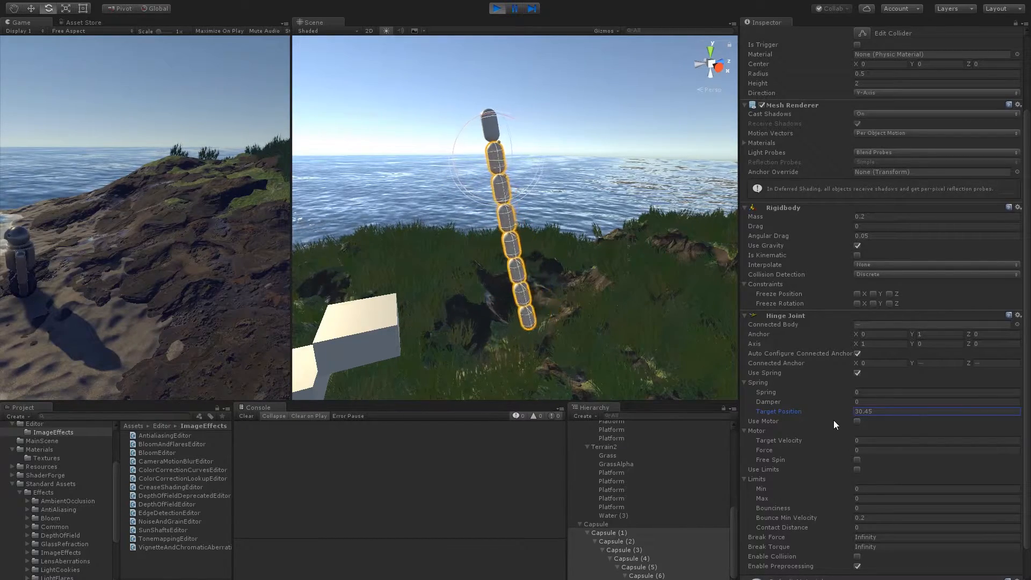
drag(767, 391, 843, 365)
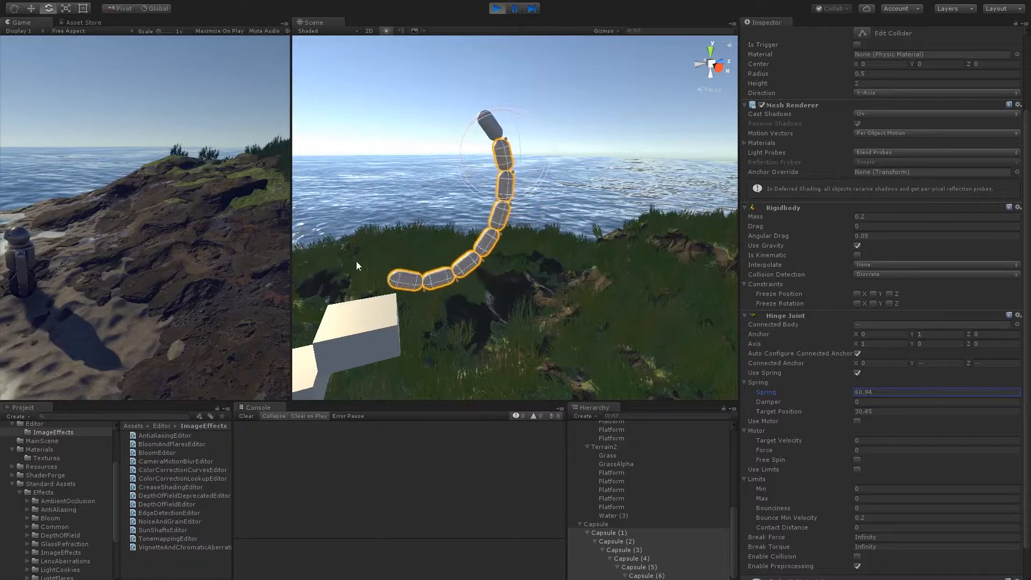
drag(768, 394, 350, 148)
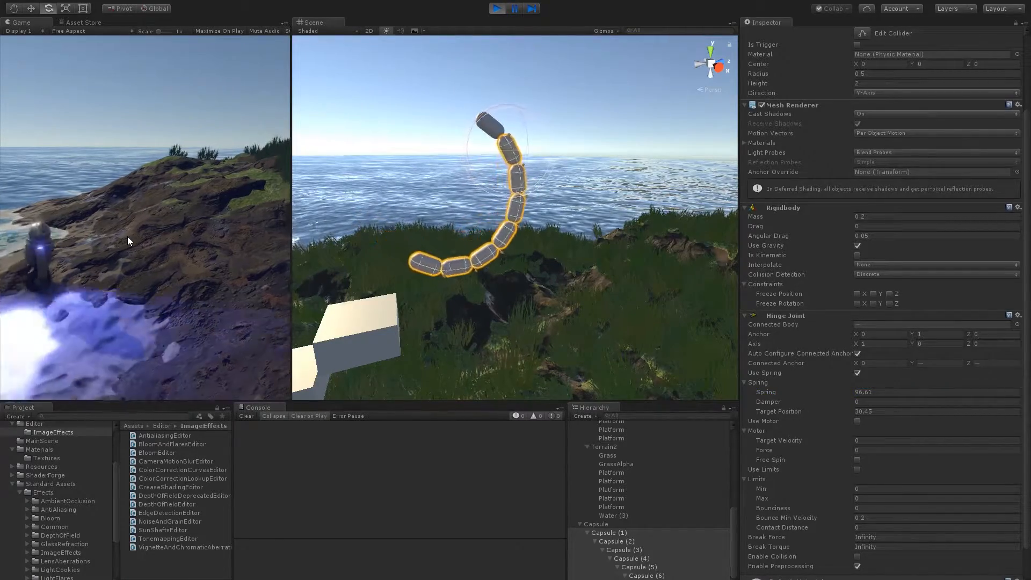
- Move the robot across the island and platforms and jump it into the curved rope to test the spring
key(d)
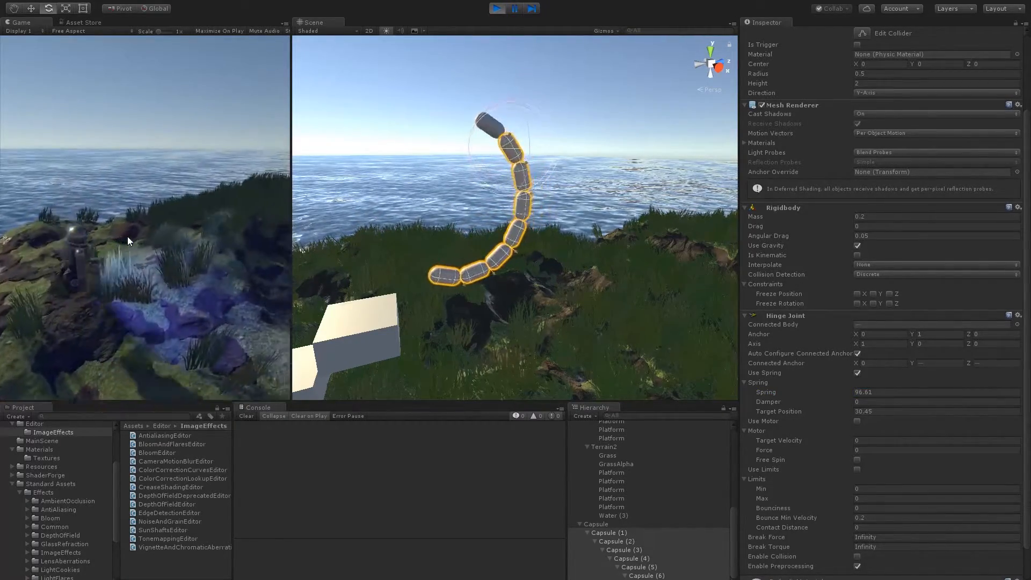
key(d)
key(d)
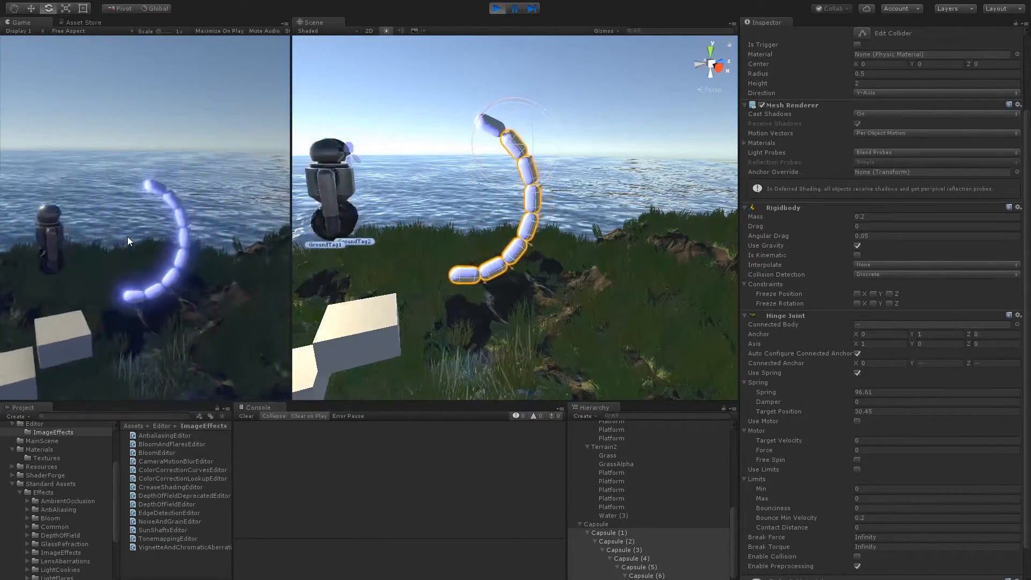
key(space)
key(d)
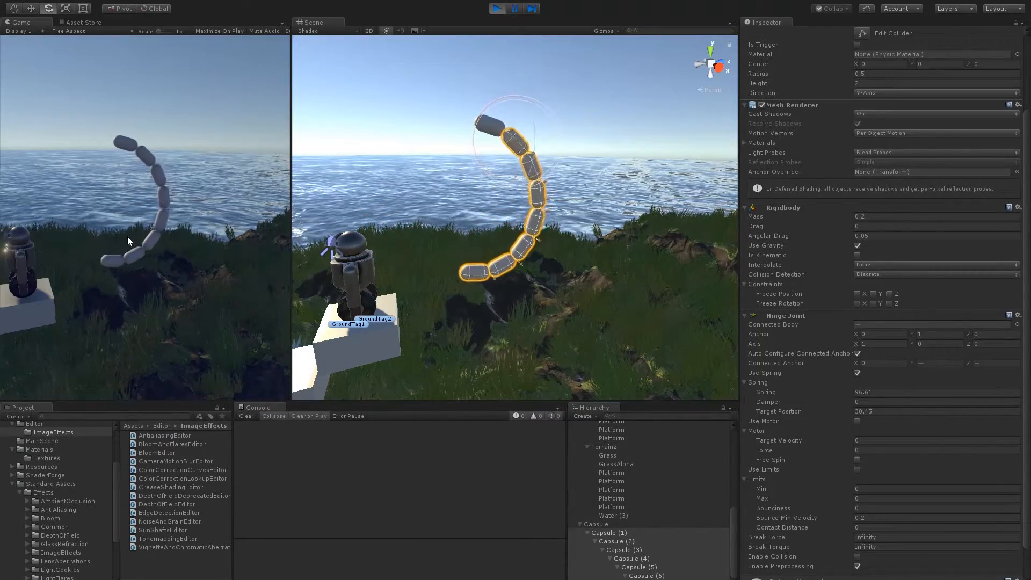
key(d)
key(space)
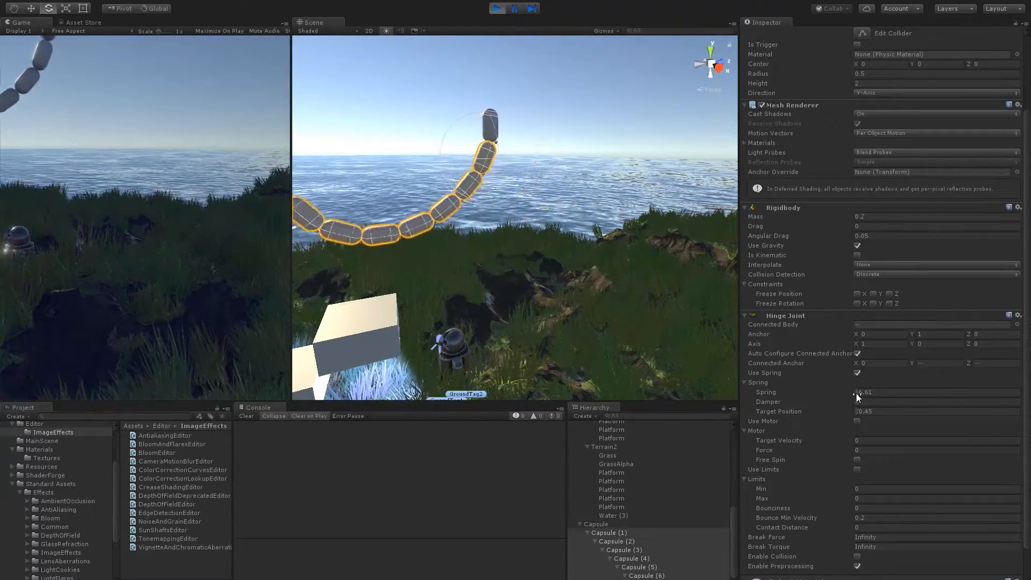
- Raise the Hinge Joints' Spring to 5000 on all child capsules to stiffen the running rope
click(885, 391)
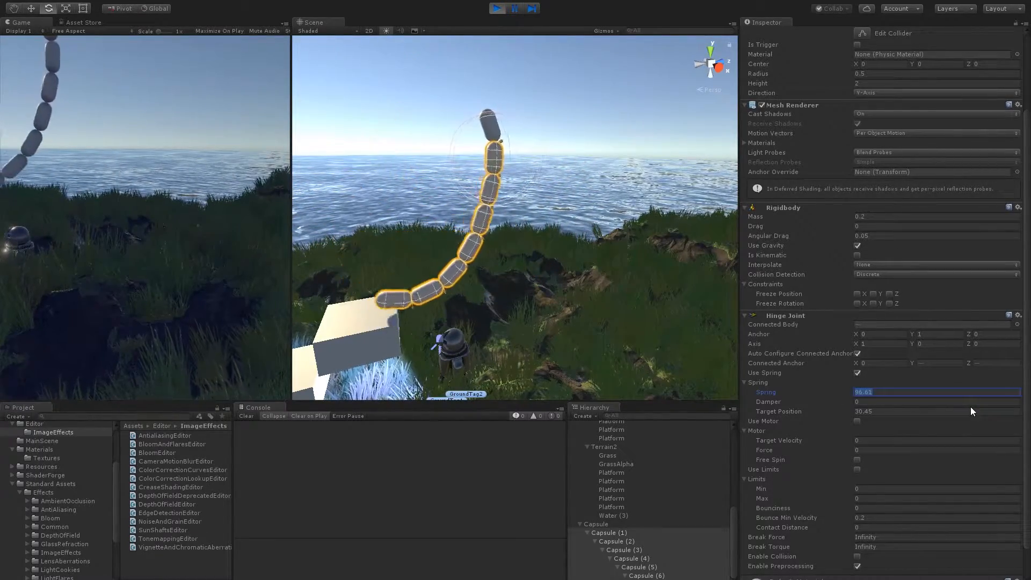
text(5000)
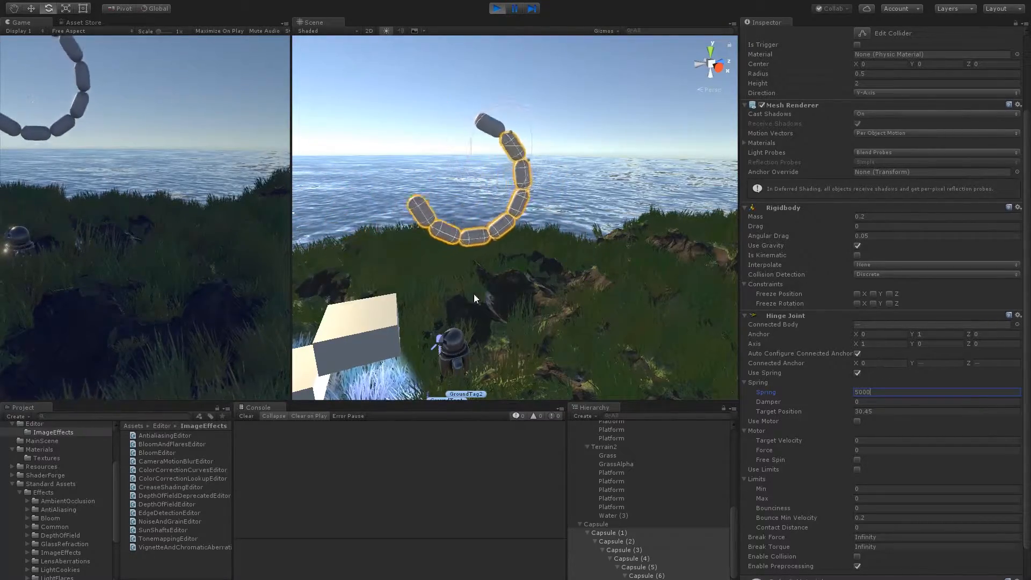
click(478, 322)
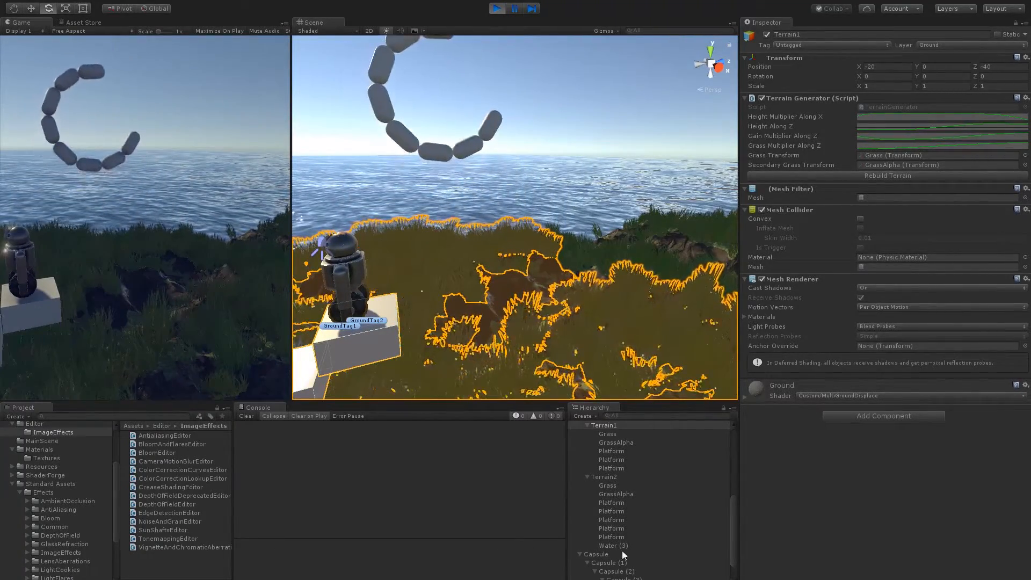
- Disable Use Spring on the Hinge Joints of all child capsules and stop the scene
scroll(625, 551, down, 2)
click(617, 534)
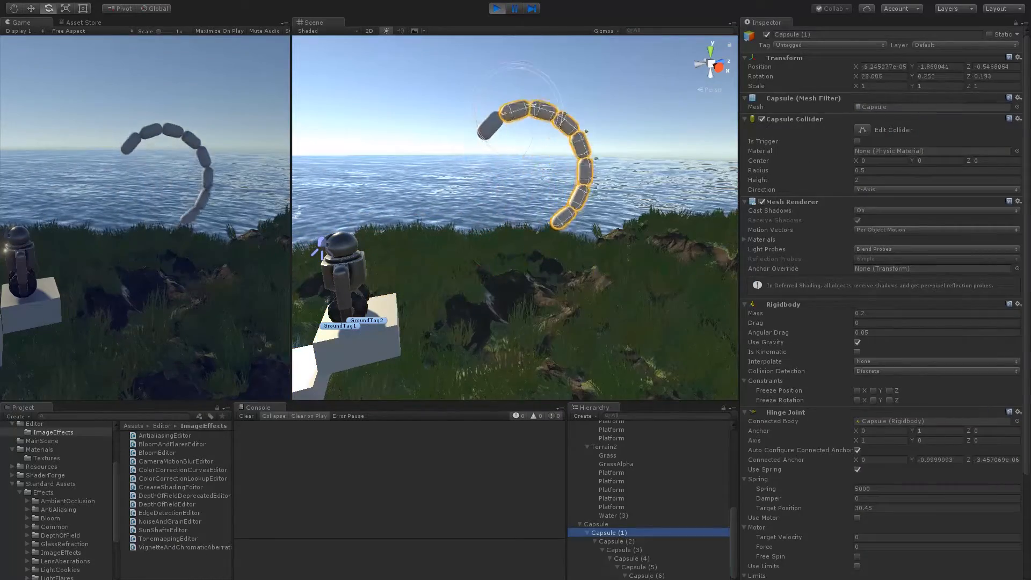
shift+click(647, 576)
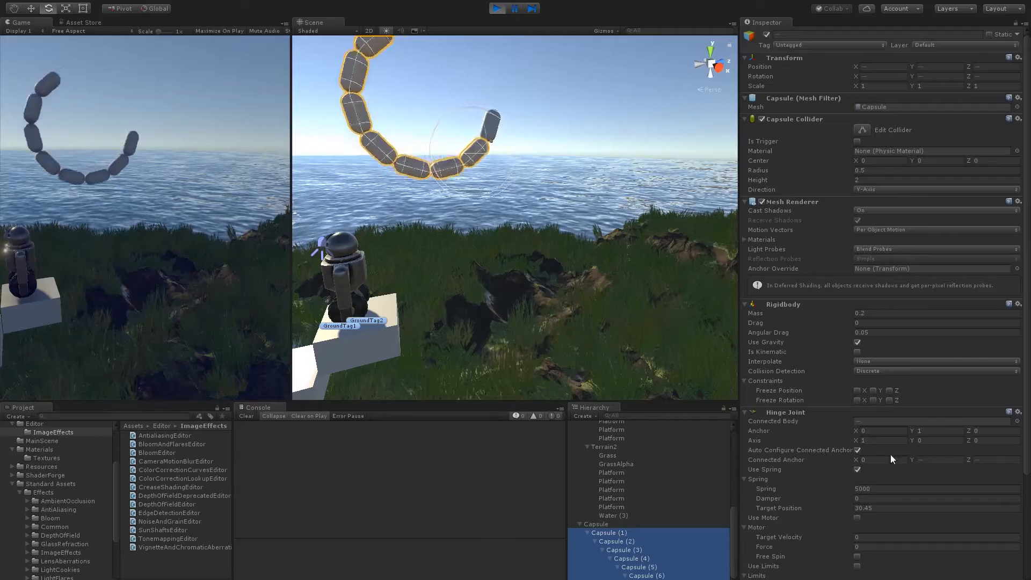
scroll(919, 475, down, 3)
scroll(919, 475, down, 5)
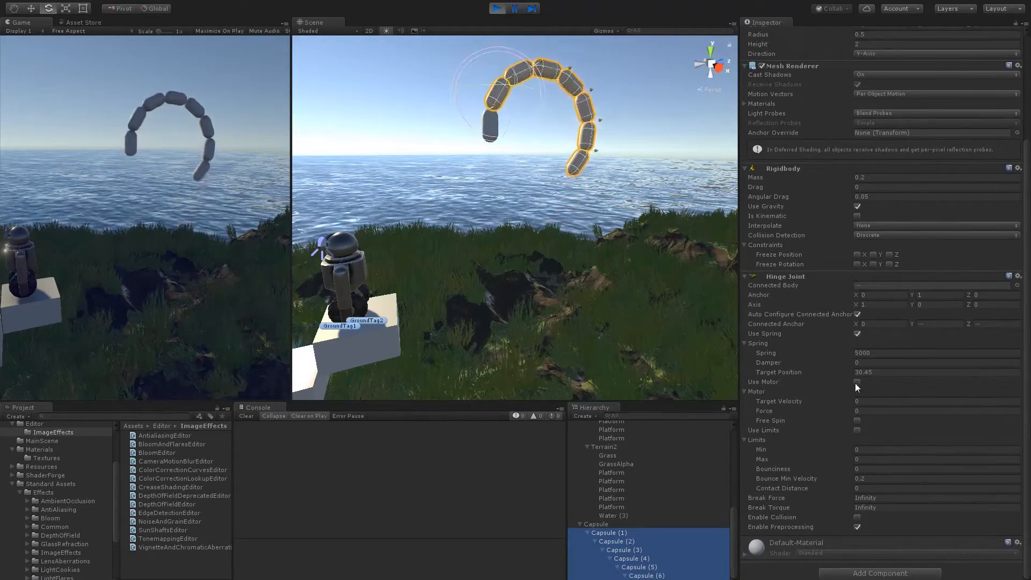
click(857, 333)
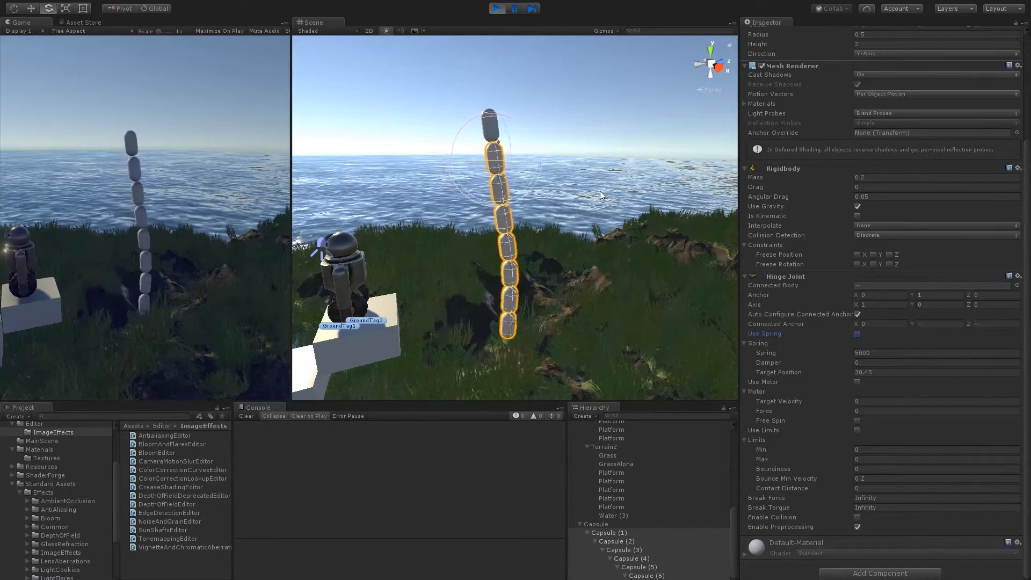
click(496, 9)
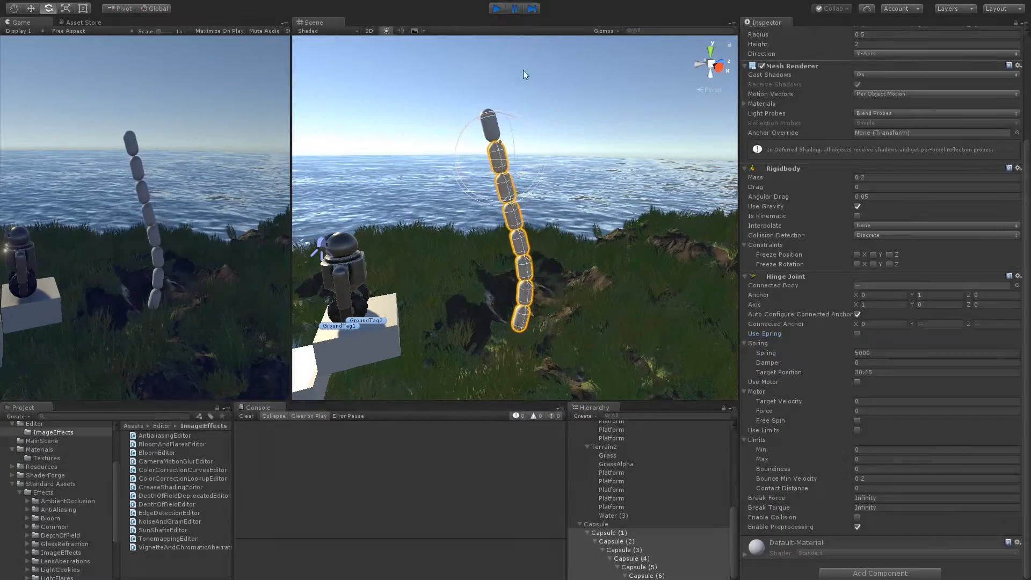
- Add a cube beside the hanging rope and move it to about X -1.29, Y 7.66, Z 56.95
scroll(579, 222, down, 4)
middle_drag(564, 279, 411, 290)
alt+drag(410, 298, 644, 348)
alt+drag(519, 324, 529, 220)
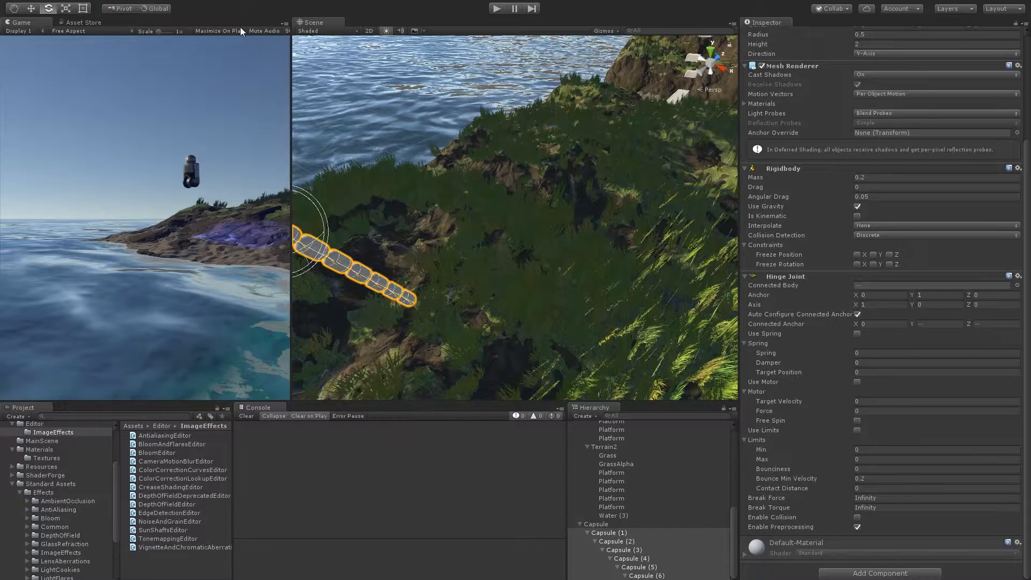
alt+drag(490, 260, 532, 237)
key(w)
drag(514, 182, 514, 240)
drag(552, 277, 545, 244)
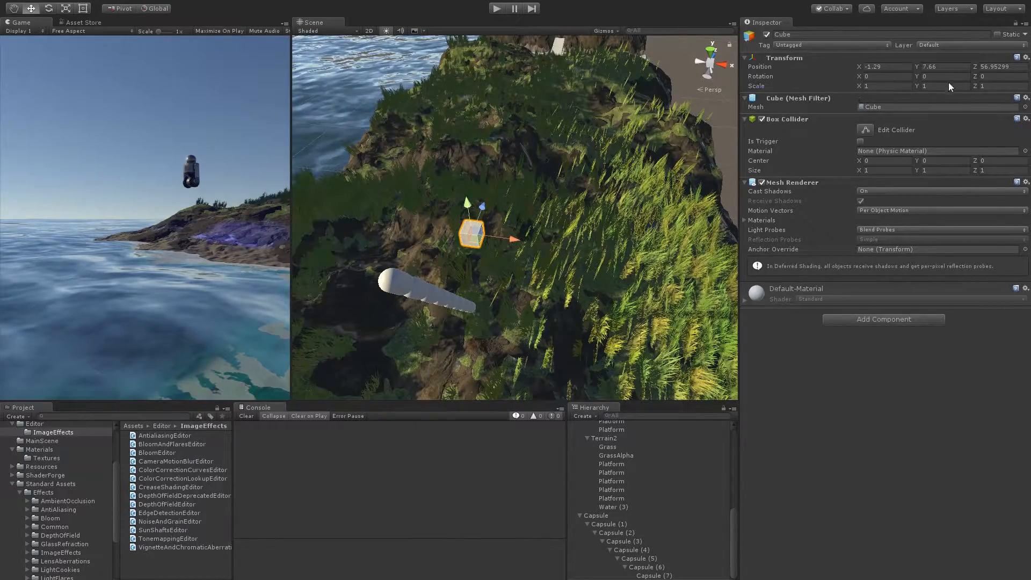
- Stretch the cube into a long beam with an X scale of 12.9
drag(858, 86, 883, 96)
alt+drag(543, 231, 711, 265)
key(e)
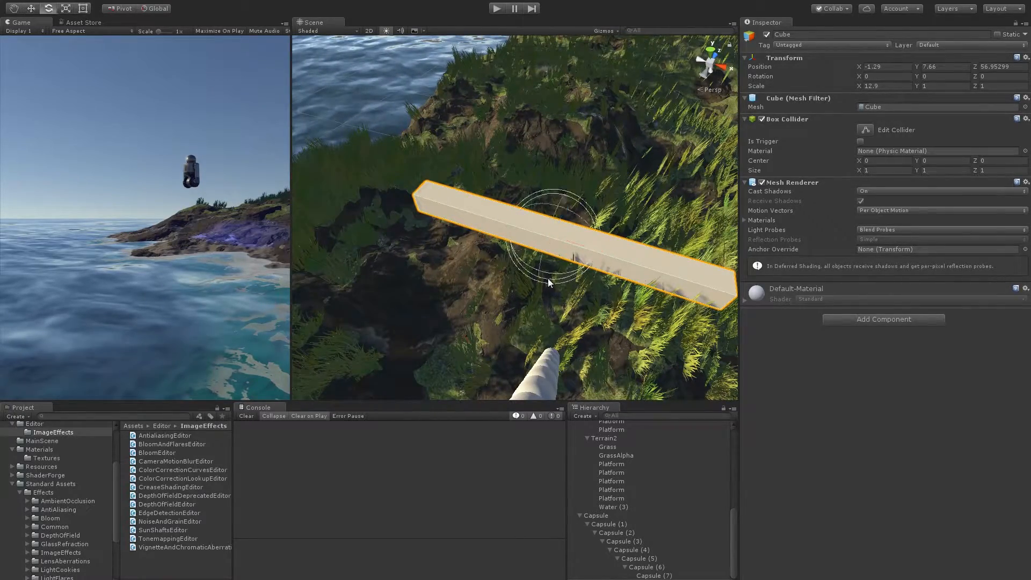
drag(547, 270, 597, 261)
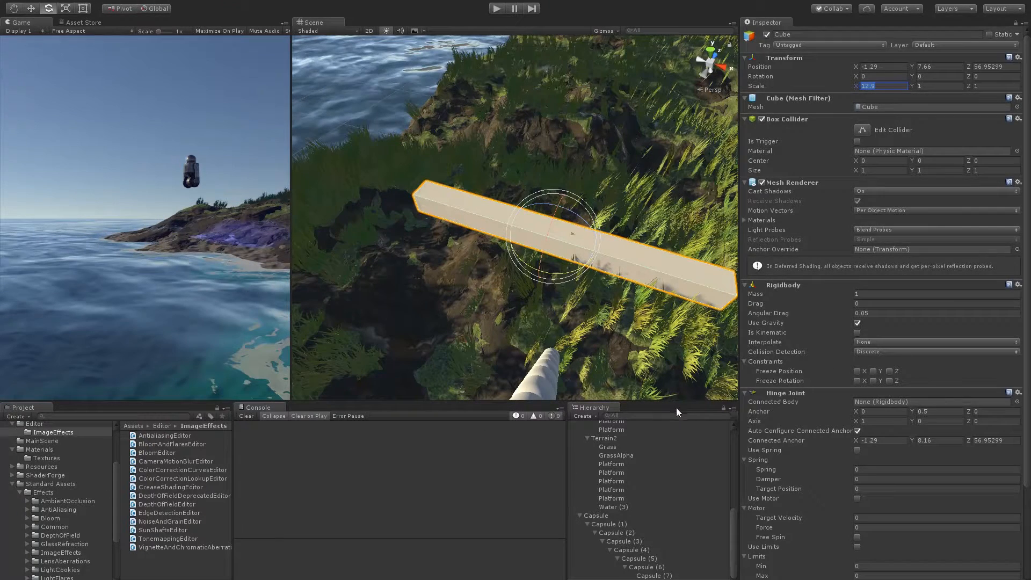
- Set the beam's Hinge Joint Axis to X 0 and Y 1 so it turns about the vertical
scroll(814, 392, down, 5)
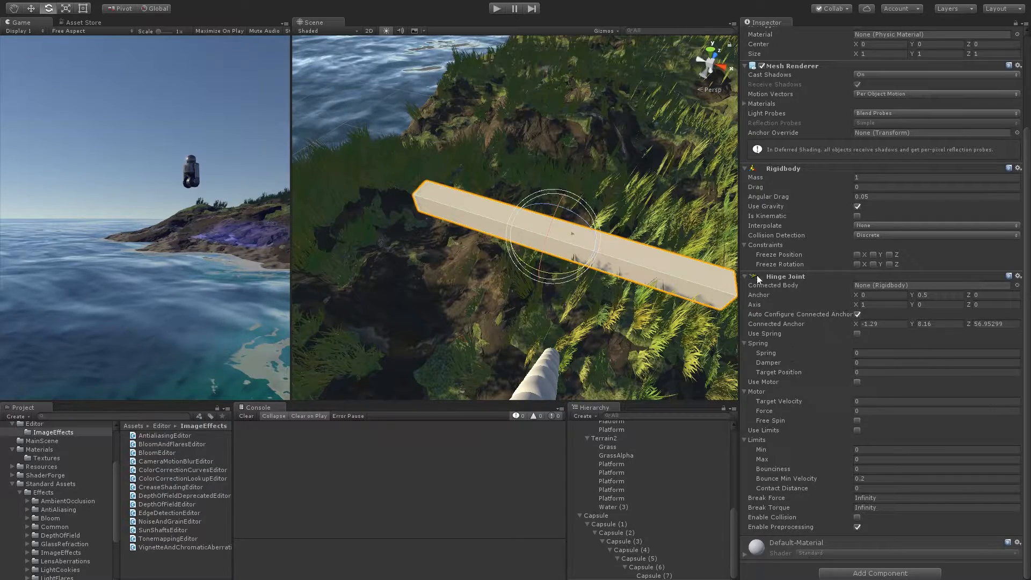
alt+drag(535, 324, 547, 303)
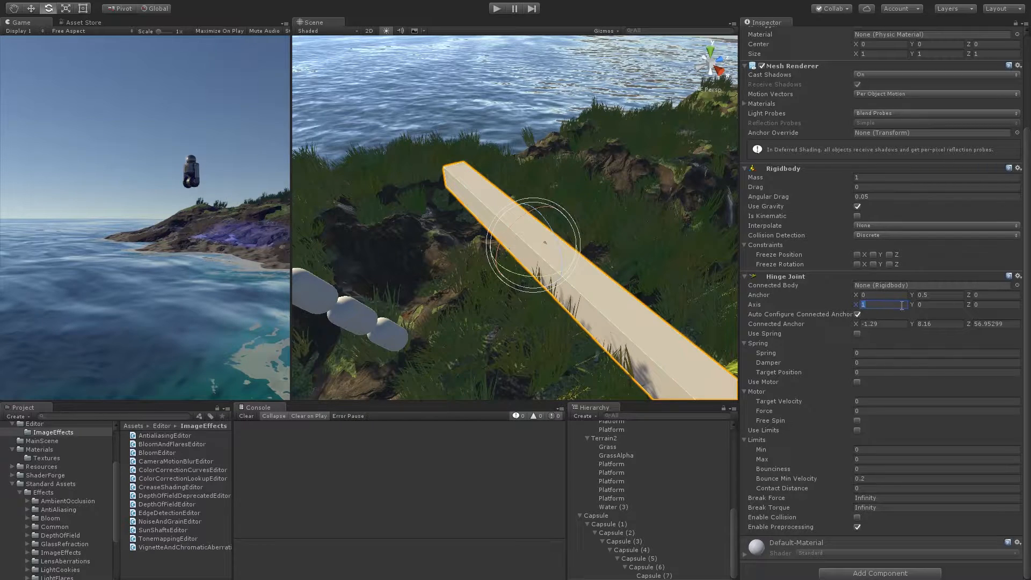
text(0)
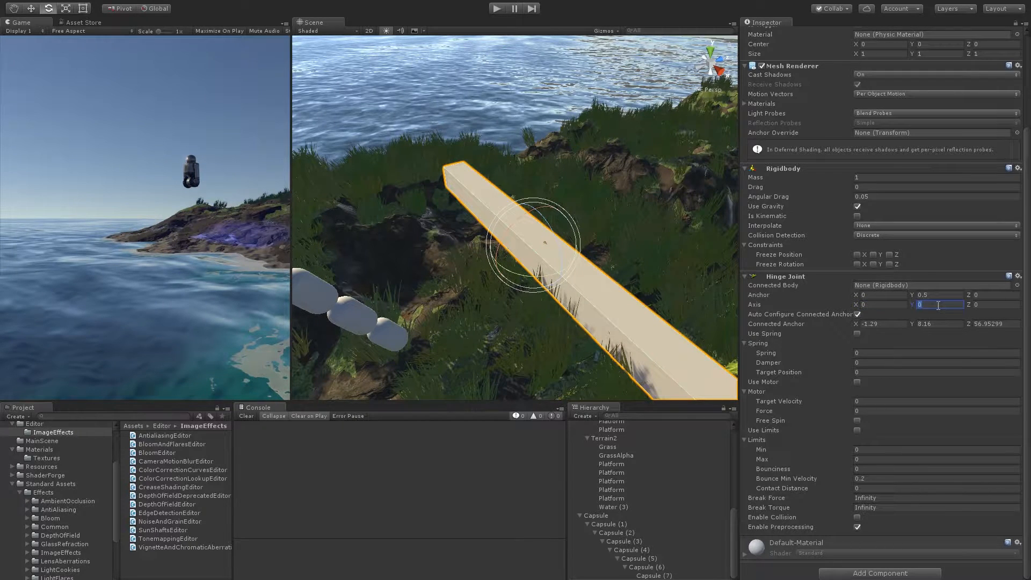
text(1)
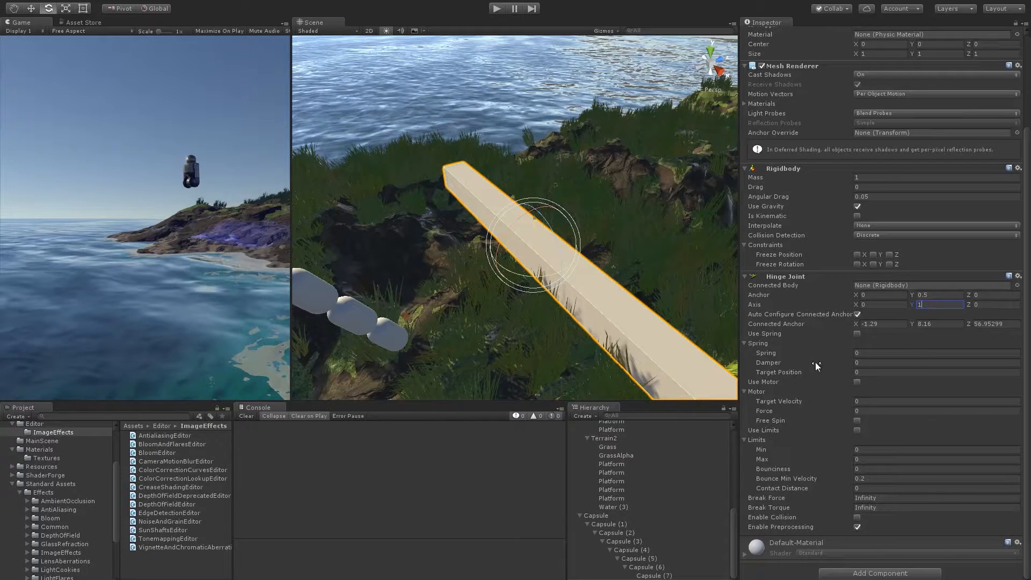
alt+drag(625, 304, 544, 301)
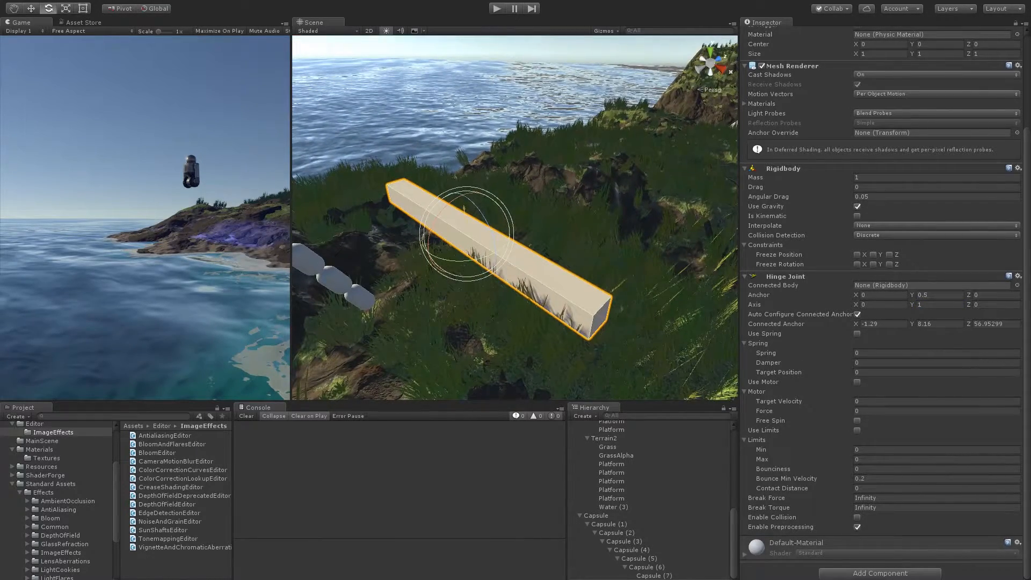
- Run the scene and enable Use Motor on the beam's Hinge Joint with Target Velocity 50 and Force 100
click(494, 9)
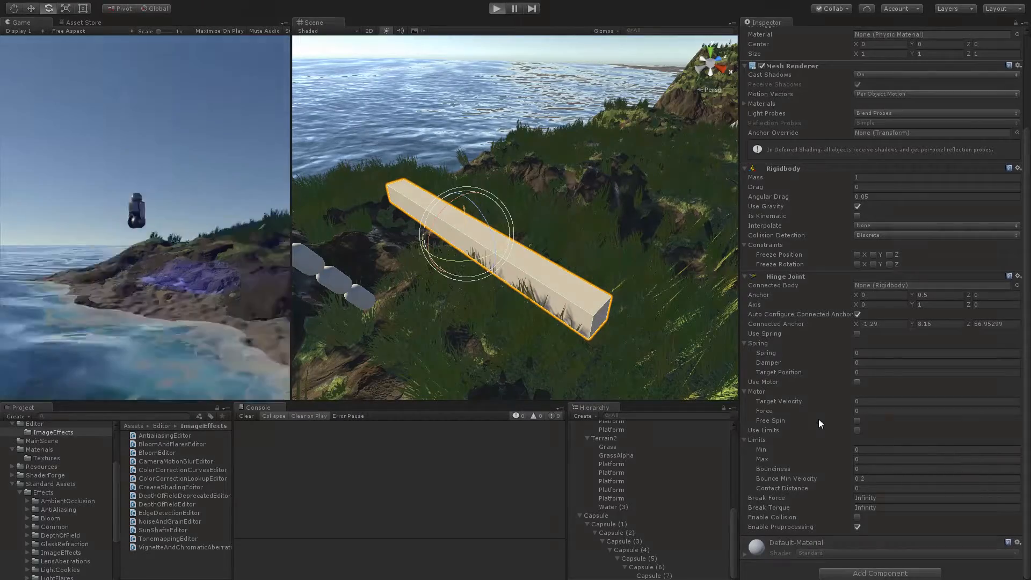
click(857, 382)
click(874, 400)
text(50)
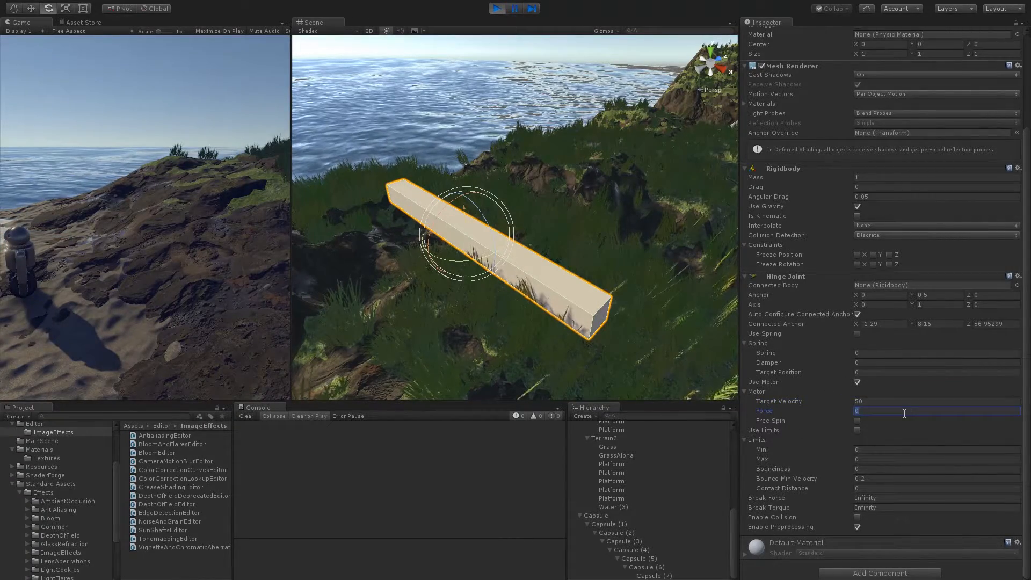
text(100)
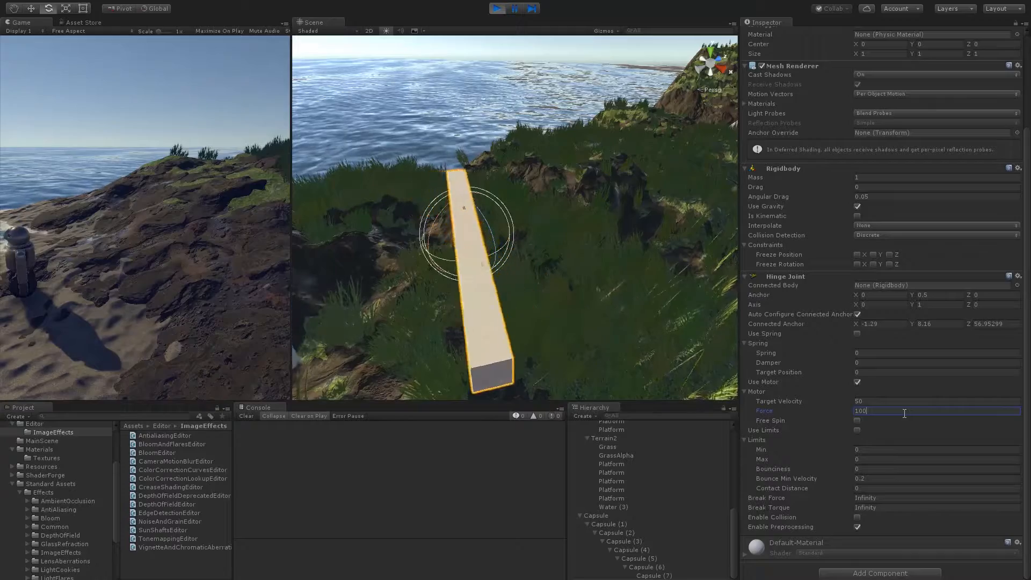
- Move the robot across the island to the rotating beam to test how they interact
mouse_move(559, 292)
alt+mouse_down()
mouse_move(462, 294)
mouse_move(422, 283)
mouse_move(553, 299)
alt+mouse_up()
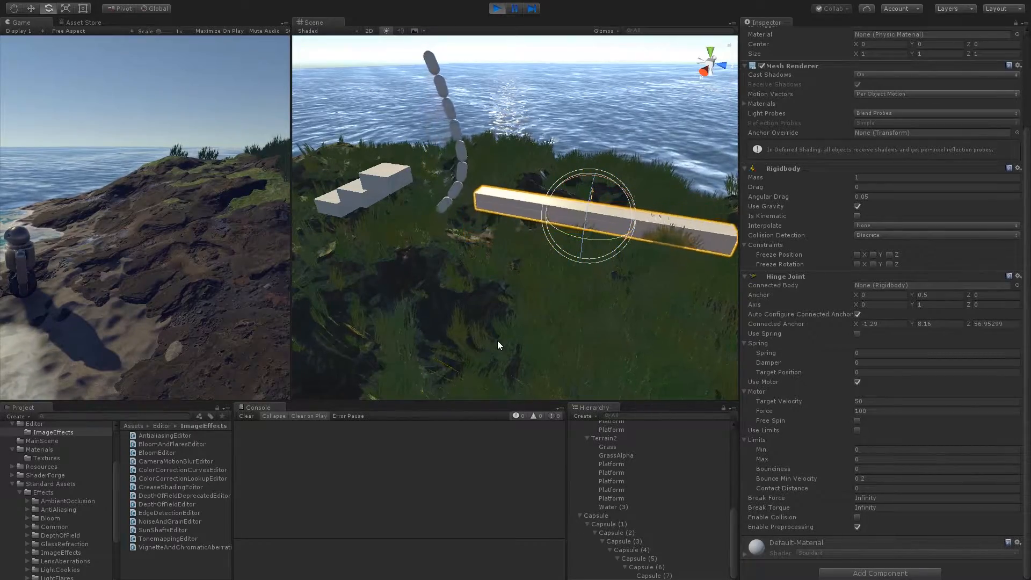
alt+drag(497, 340, 403, 341)
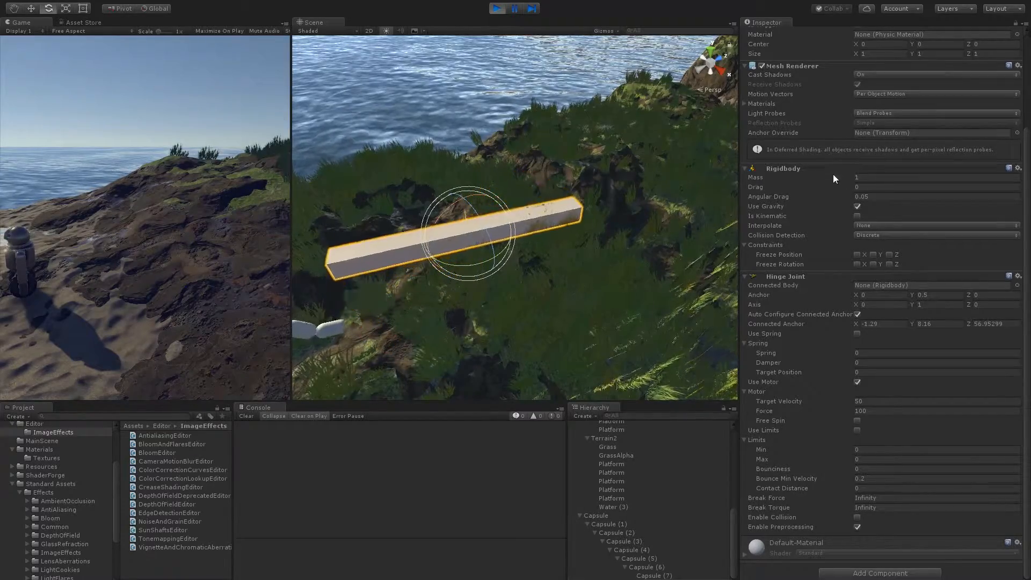
scroll(831, 127, up, 5)
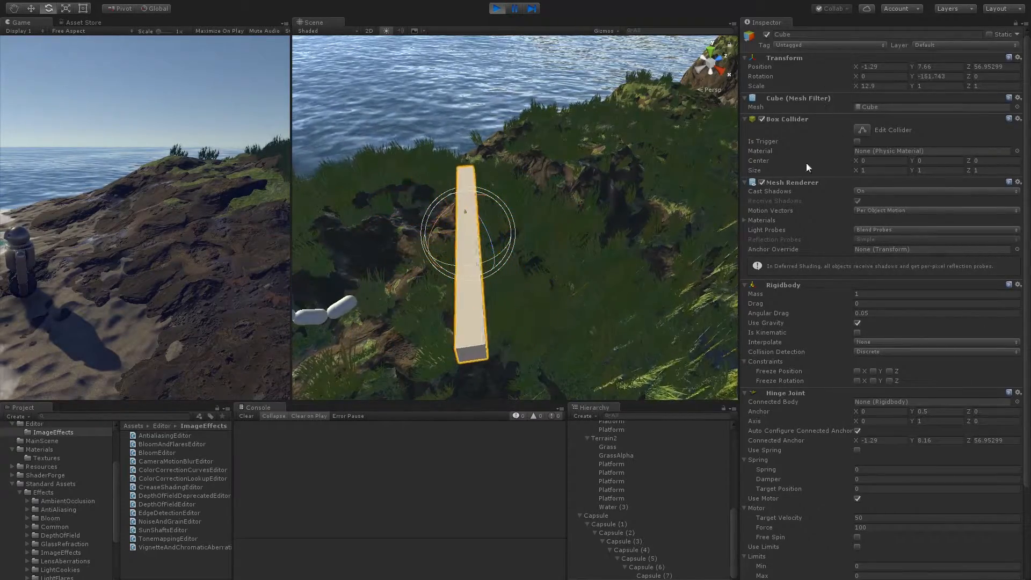
middle_drag(543, 271, 535, 242)
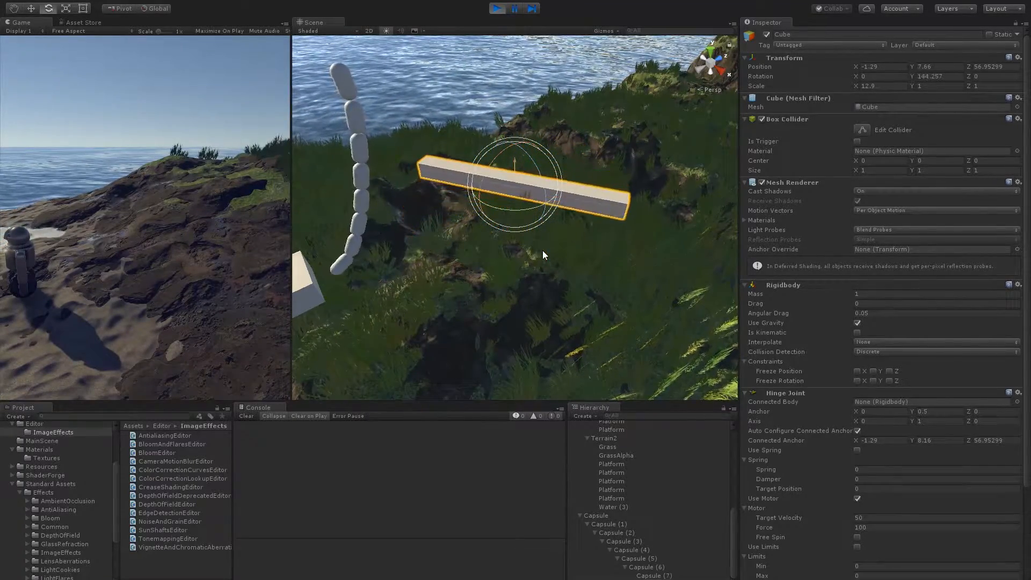
click(198, 222)
key(w)
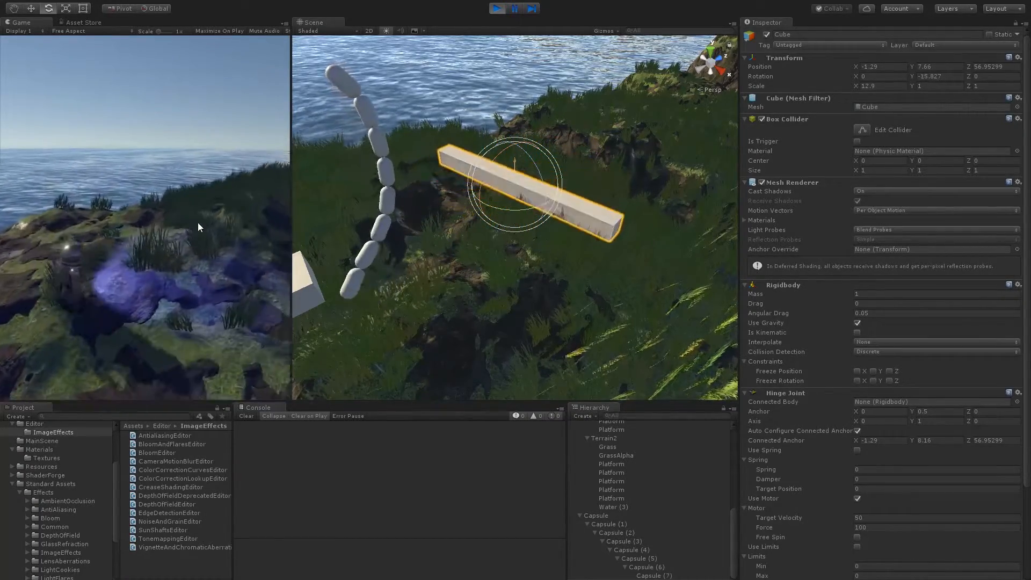
key(w)
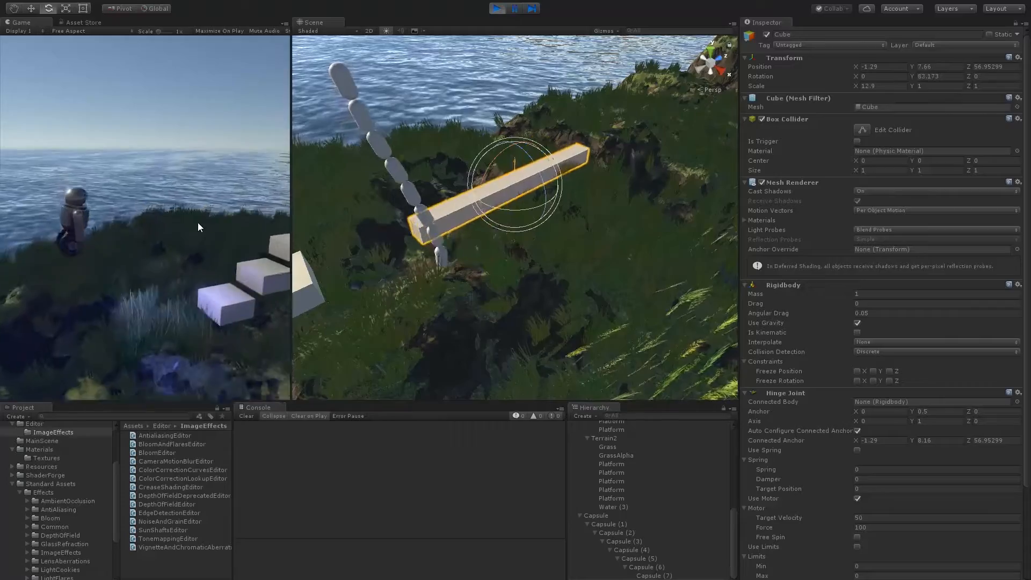
key(w)
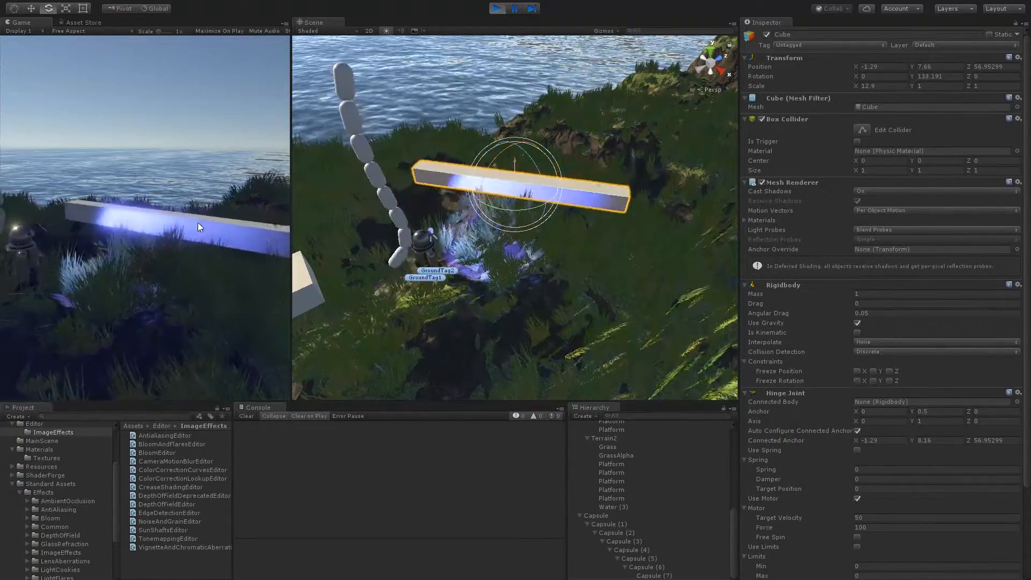
- Stop the scene and move the beam along its length to X -5.03
alt+drag(471, 270, 495, 198)
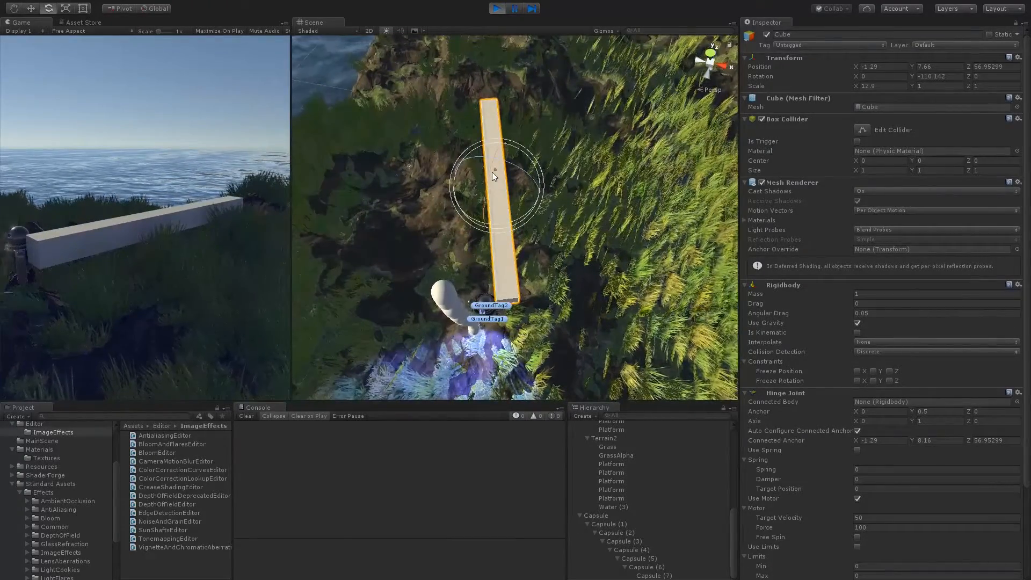
key(w)
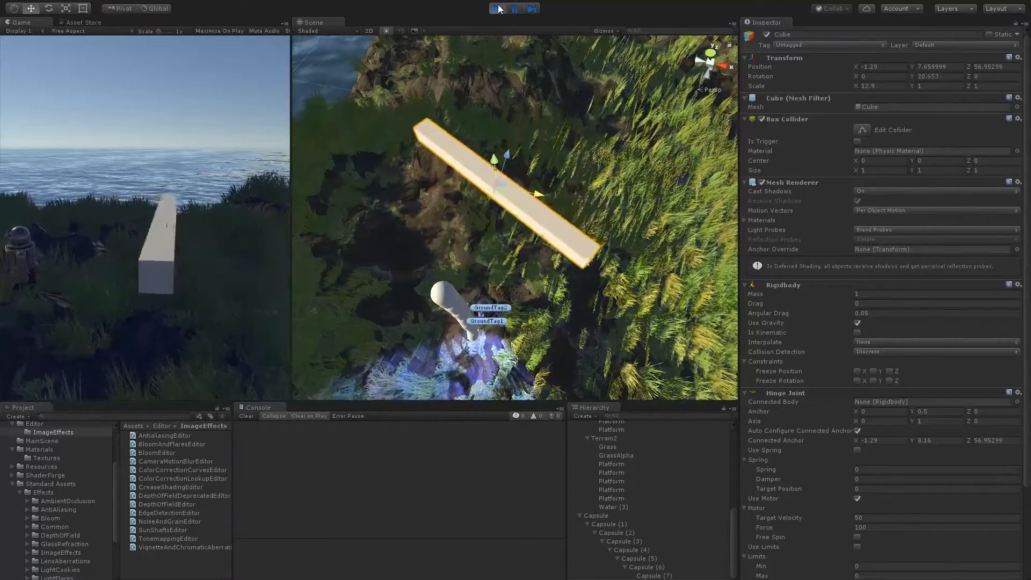
key(ctrl+p)
drag(532, 195, 438, 259)
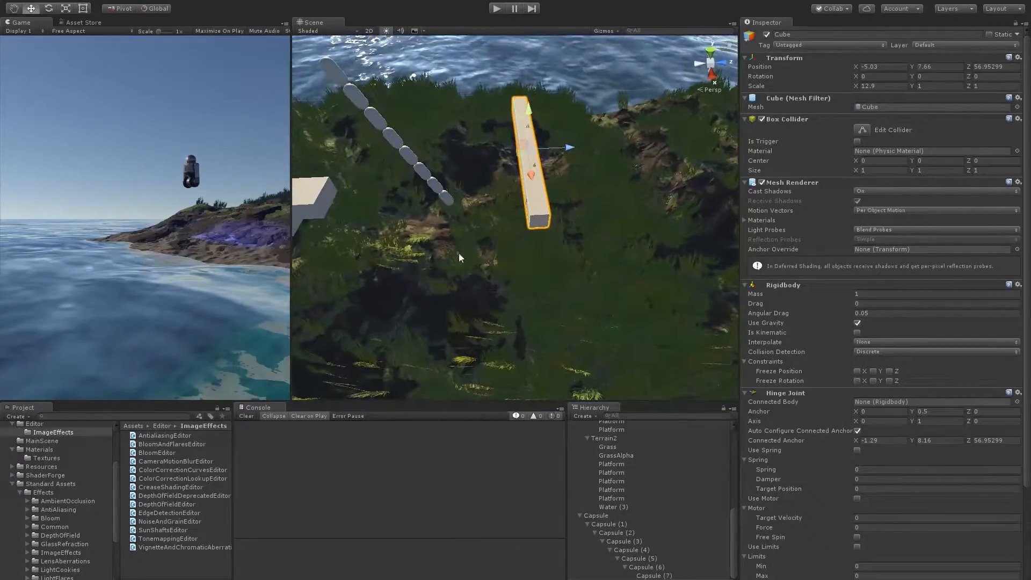
alt+drag(521, 176, 560, 301)
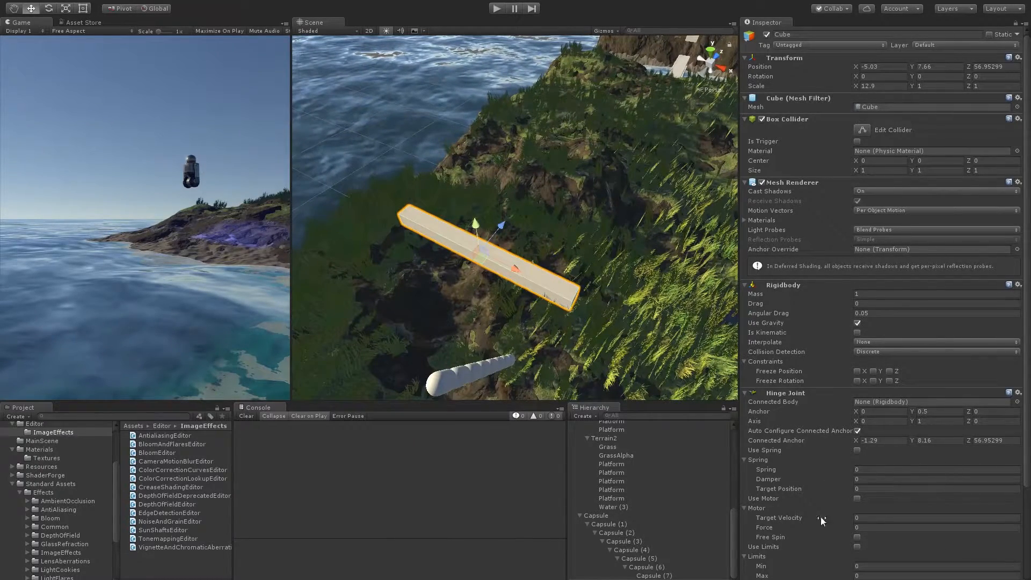
- Enable Use Motor on the beam's Hinge Joint with Target Velocity 50 and Force 500, and run the scene
scroll(922, 450, down, 5)
click(858, 382)
click(867, 401)
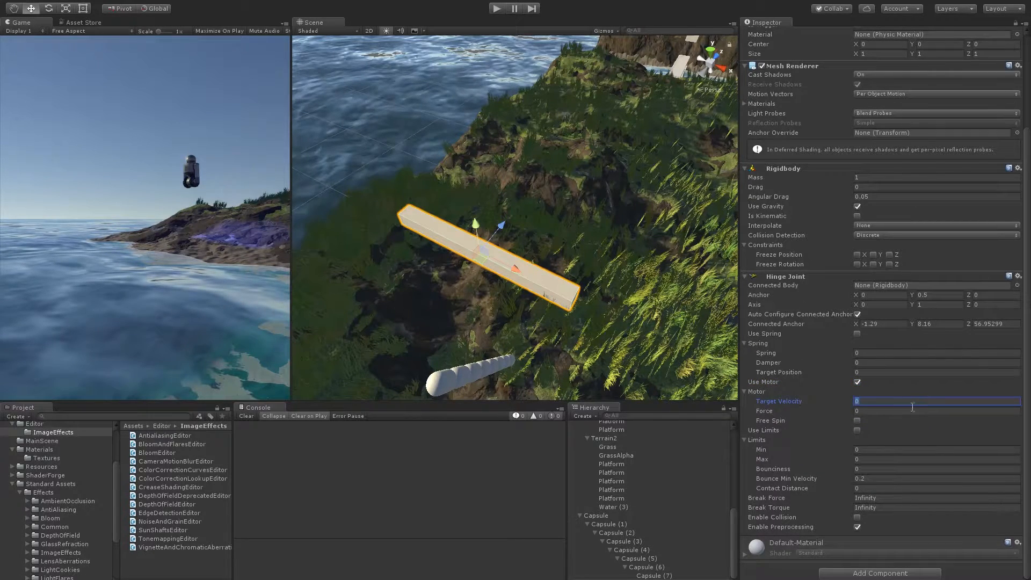
text(50)
key(Tab)
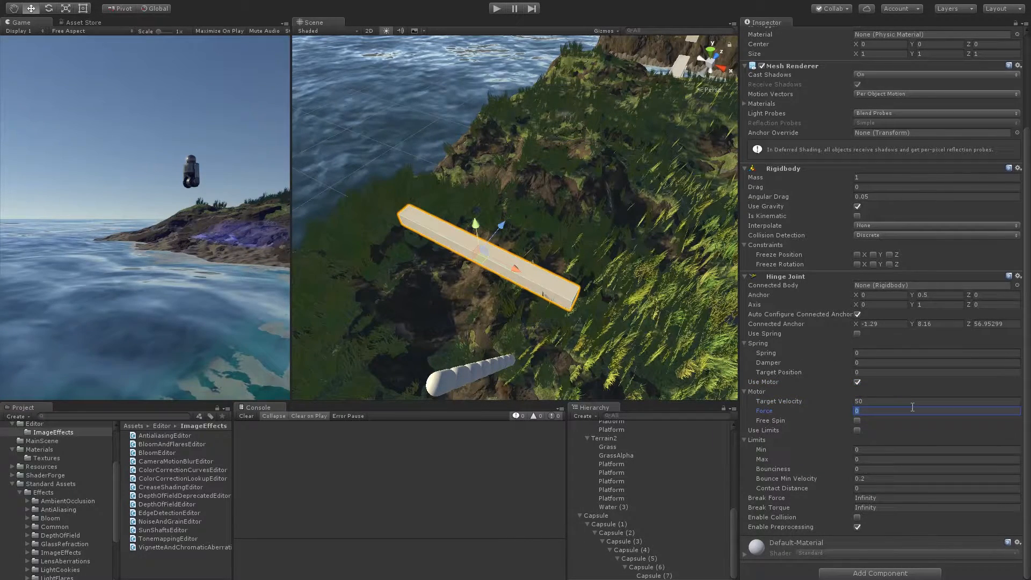
text(500)
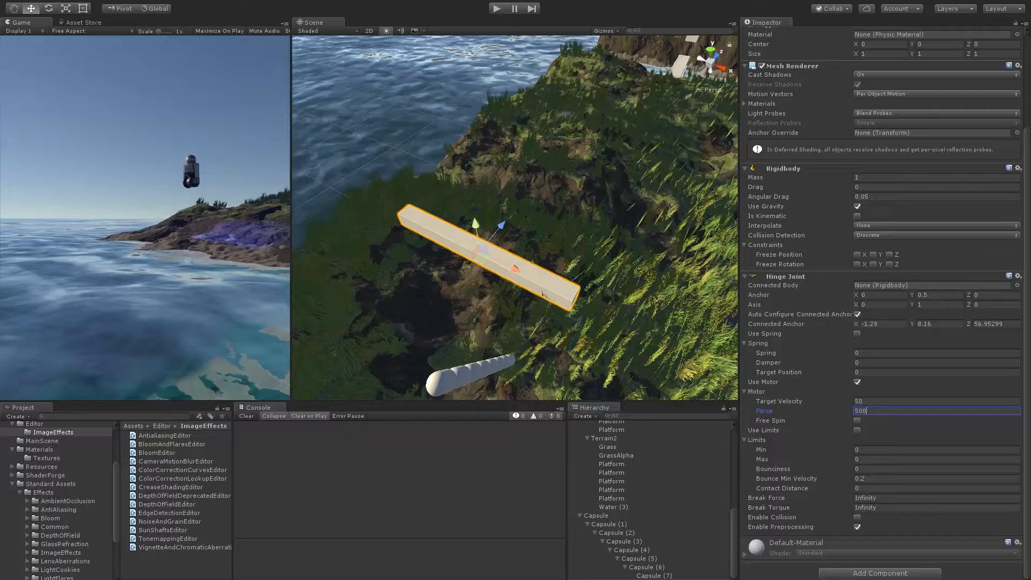
click(497, 9)
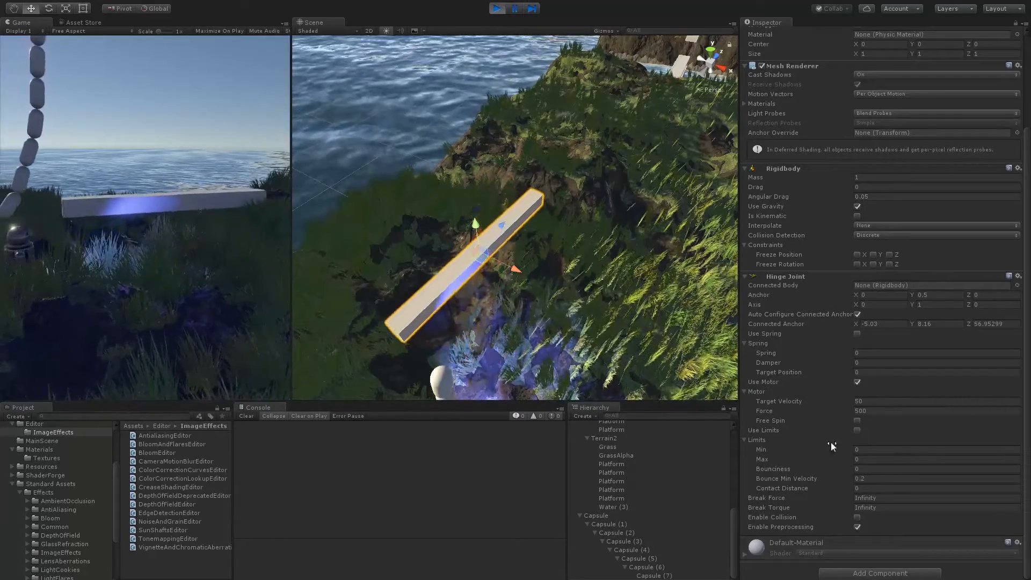
- Set the Force of the beam's Hinge Joint motor to 5000 while the scene is running
click(885, 411)
text(5000)
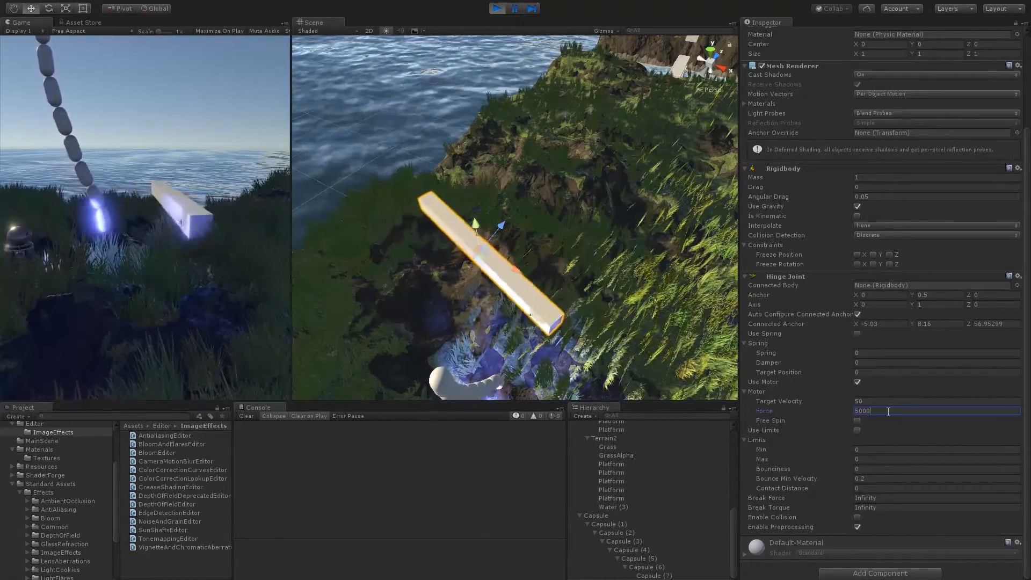
key(Return)
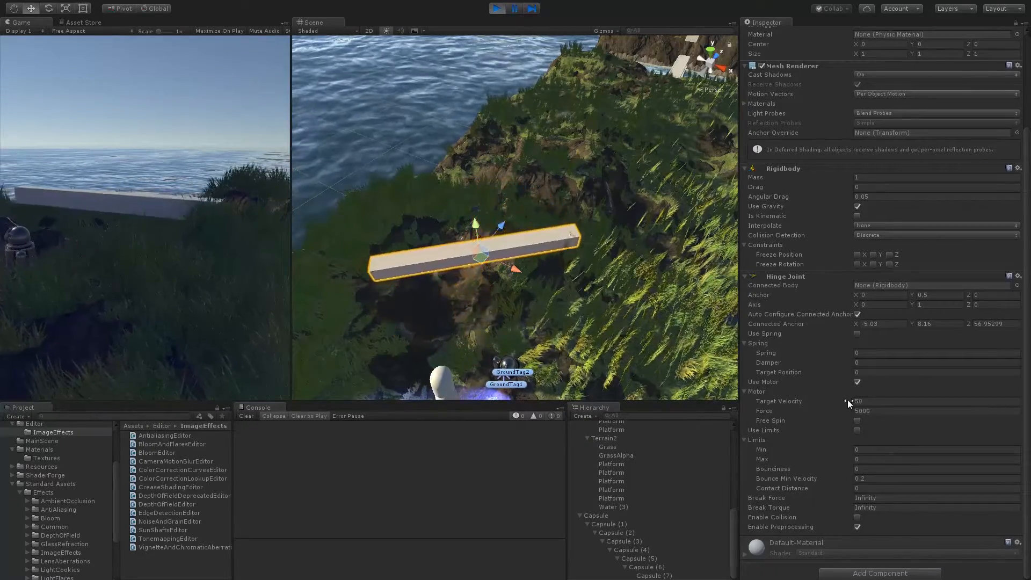
- Set the motor's Target Velocity to 150, test the rotating beam with the robot, and stop the scene
click(955, 404)
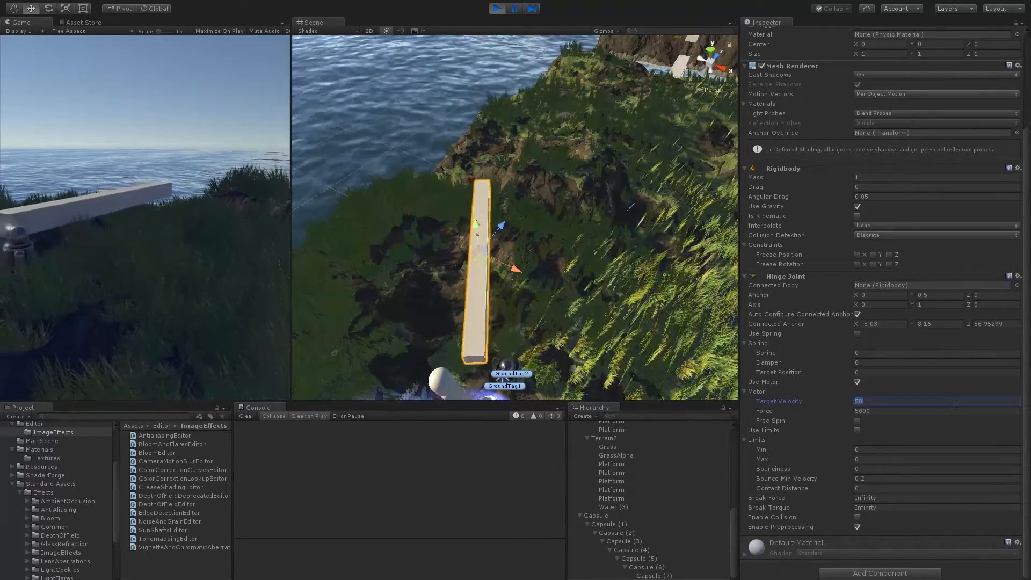
text(150)
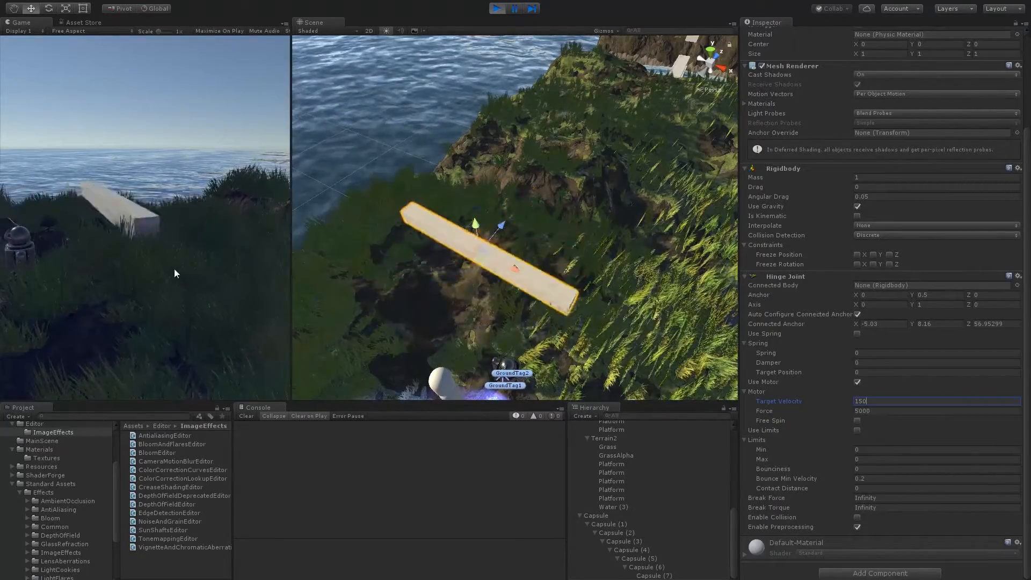
click(124, 256)
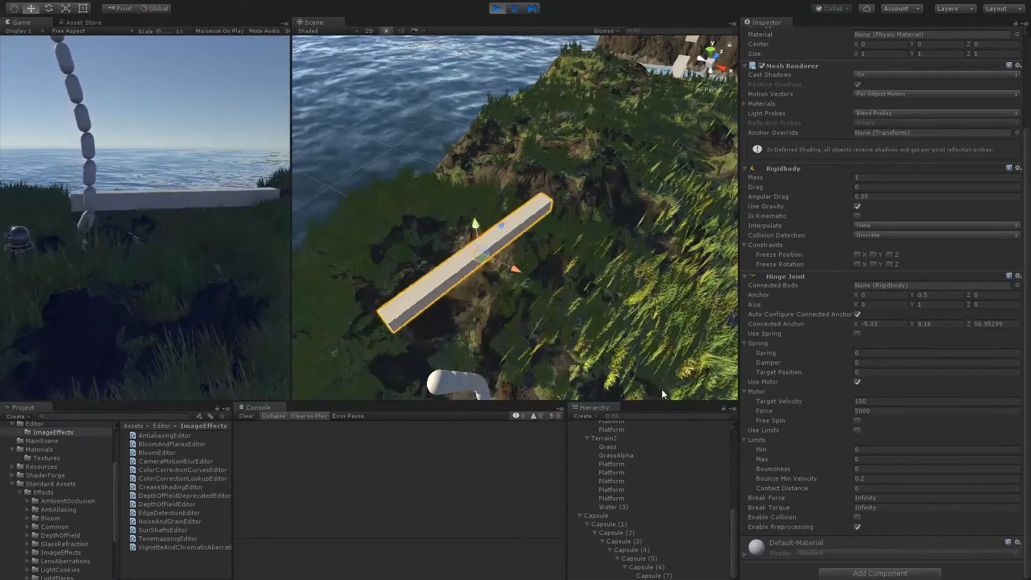
click(496, 10)
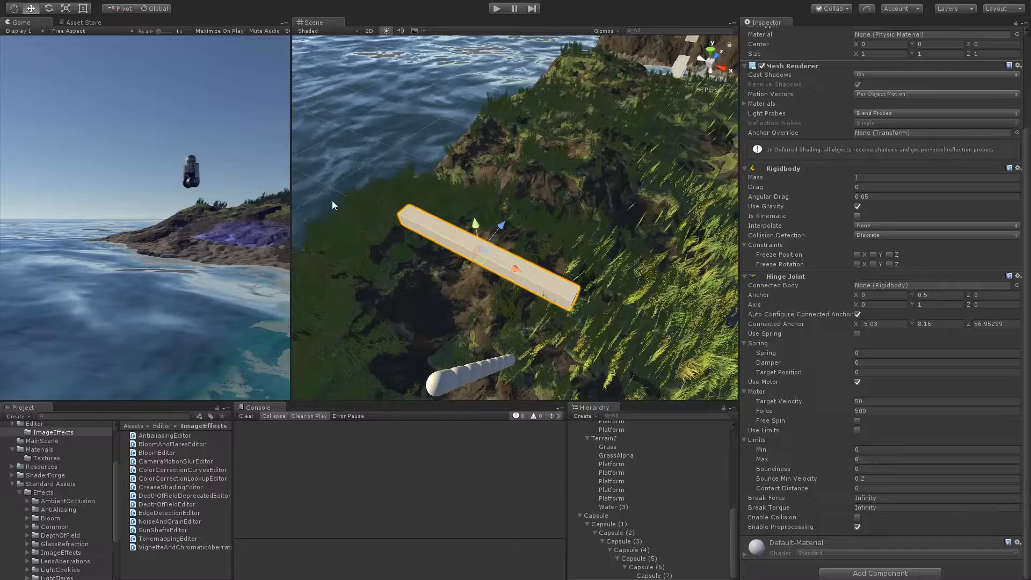
- Enable Collision on the Hinge Joints of Capsule (1) through Capsule (7) together
alt+drag(640, 356, 494, 329)
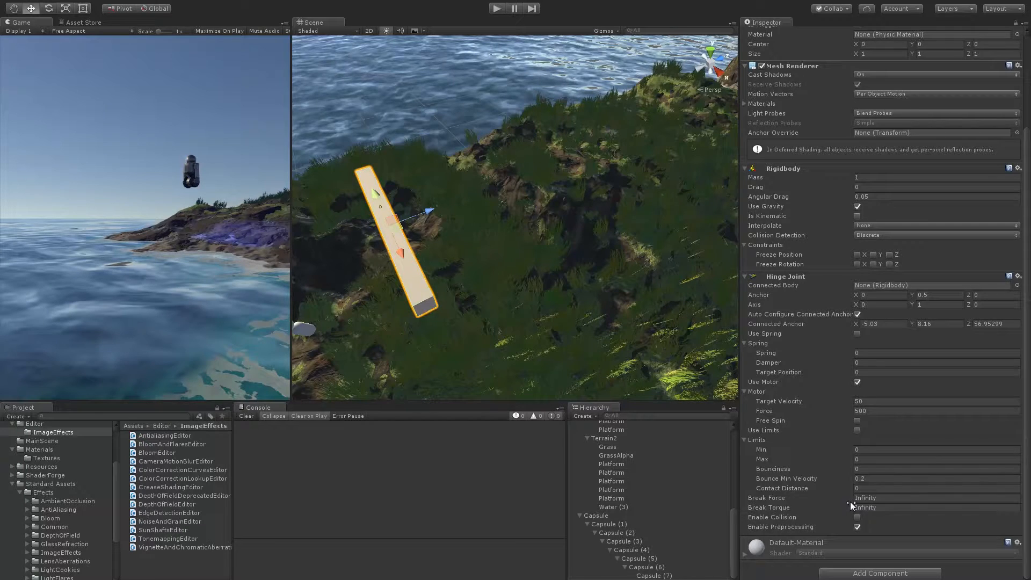
click(893, 497)
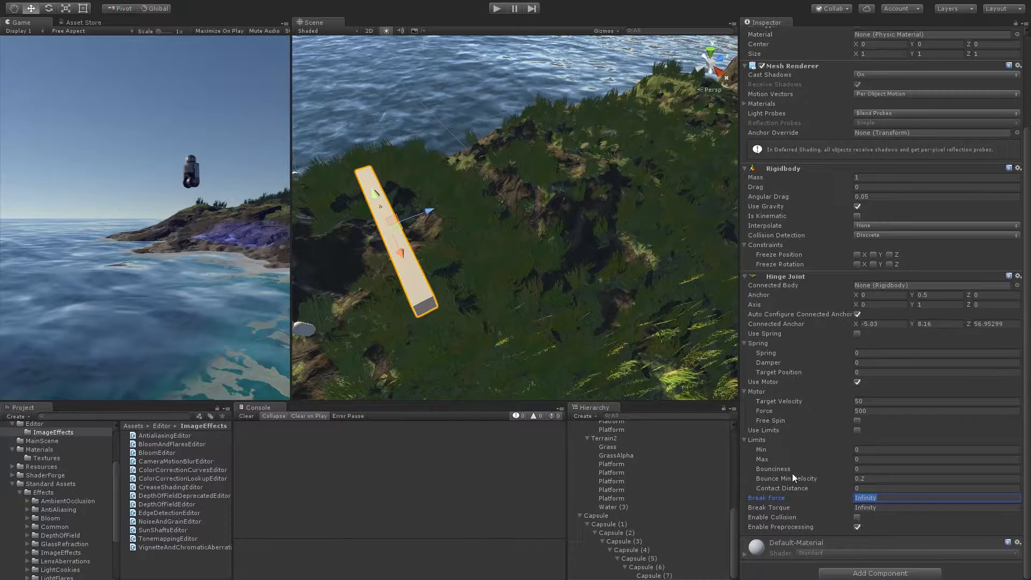
alt+drag(526, 199, 519, 203)
middle_drag(519, 203, 505, 235)
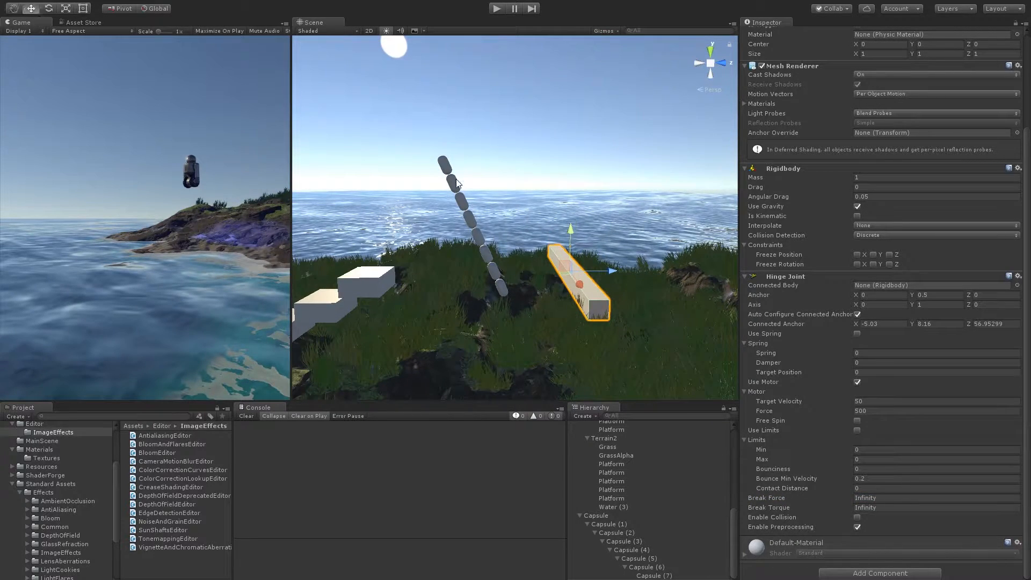
click(457, 182)
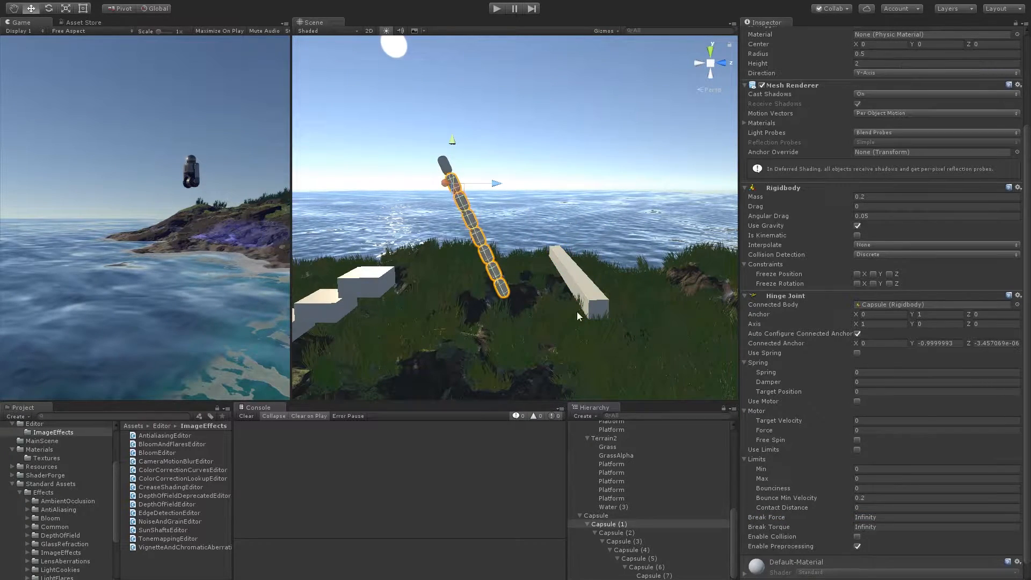
shift+click(648, 575)
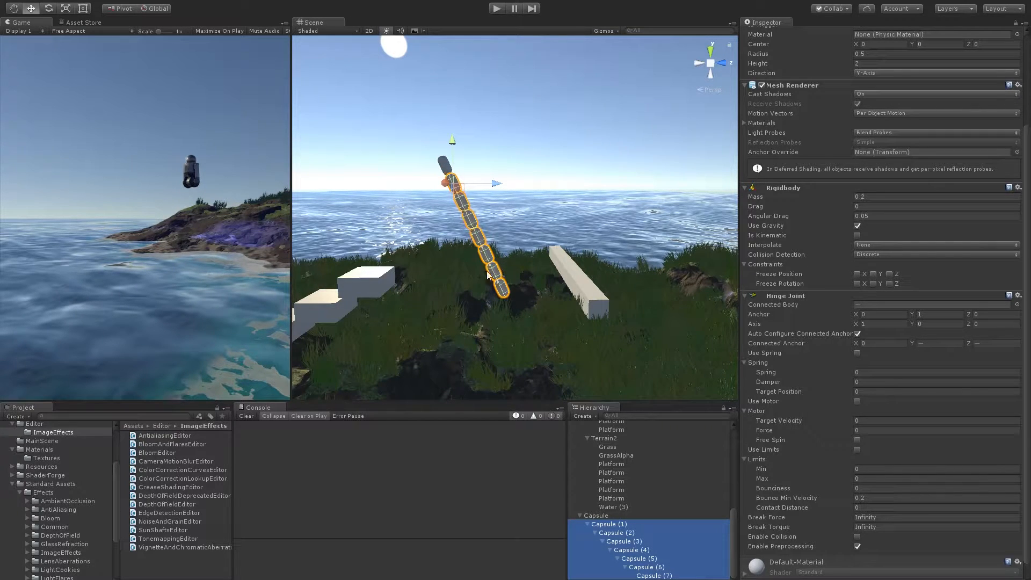
alt+drag(504, 295, 537, 297)
scroll(536, 300, up, 3)
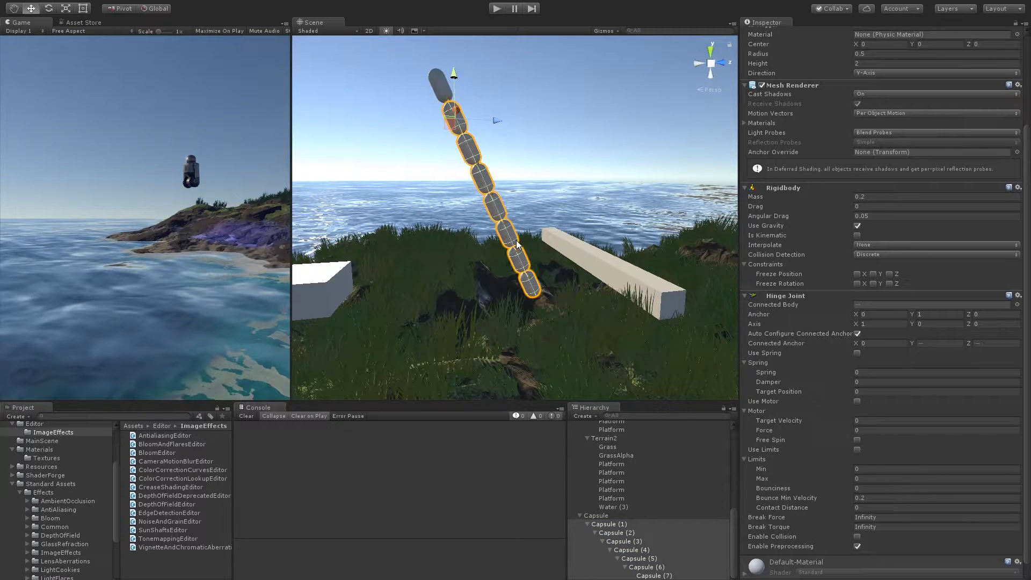
click(857, 536)
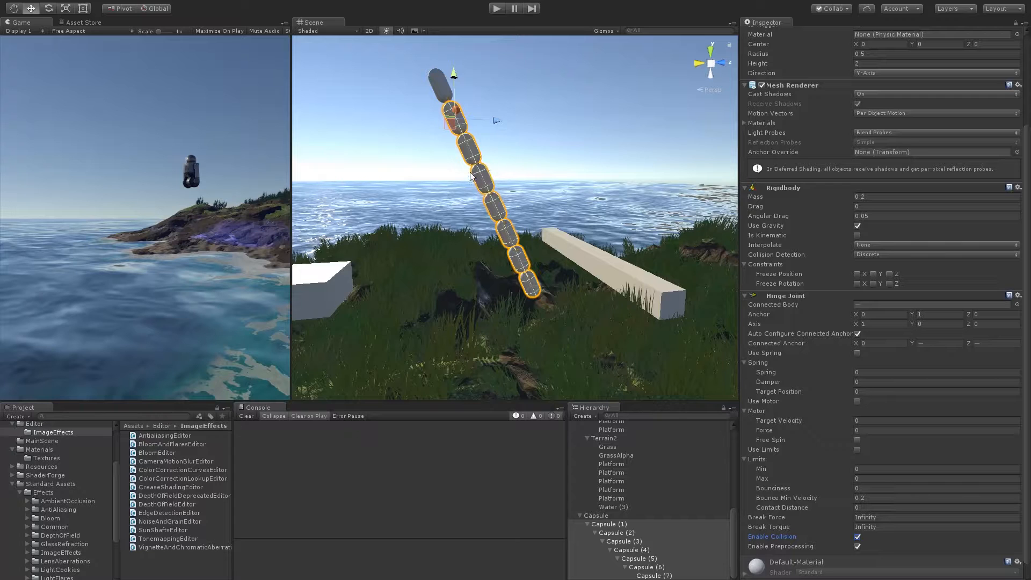
- Run the scene, move the robot to the capsule rope to test its collisions, and stop the scene
click(494, 8)
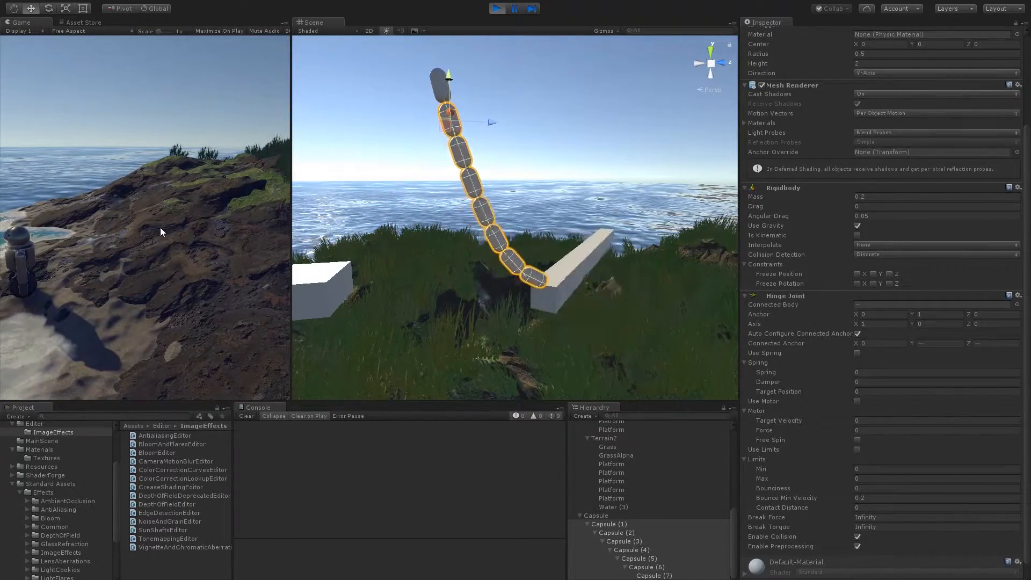
click(182, 236)
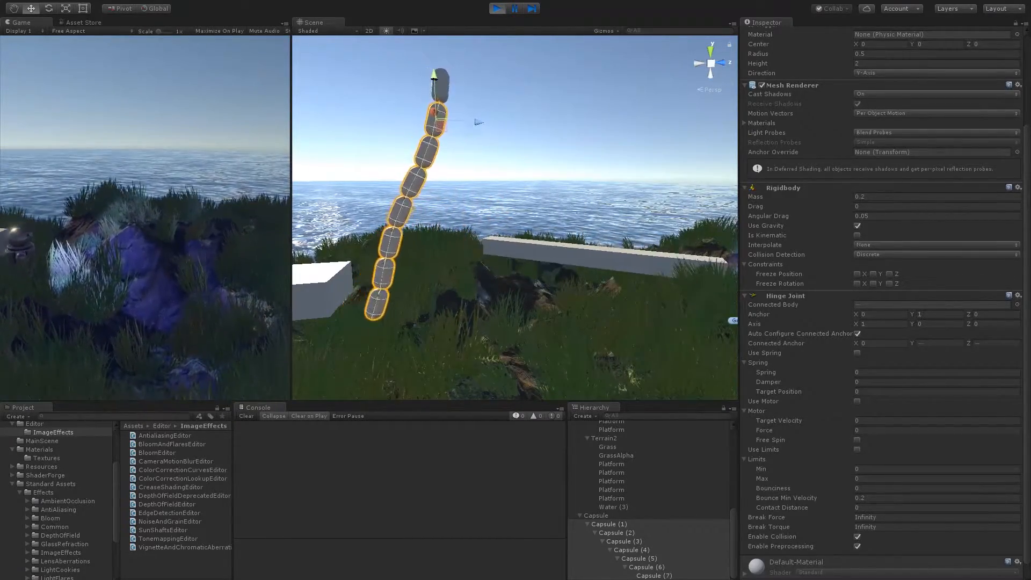
click(498, 9)
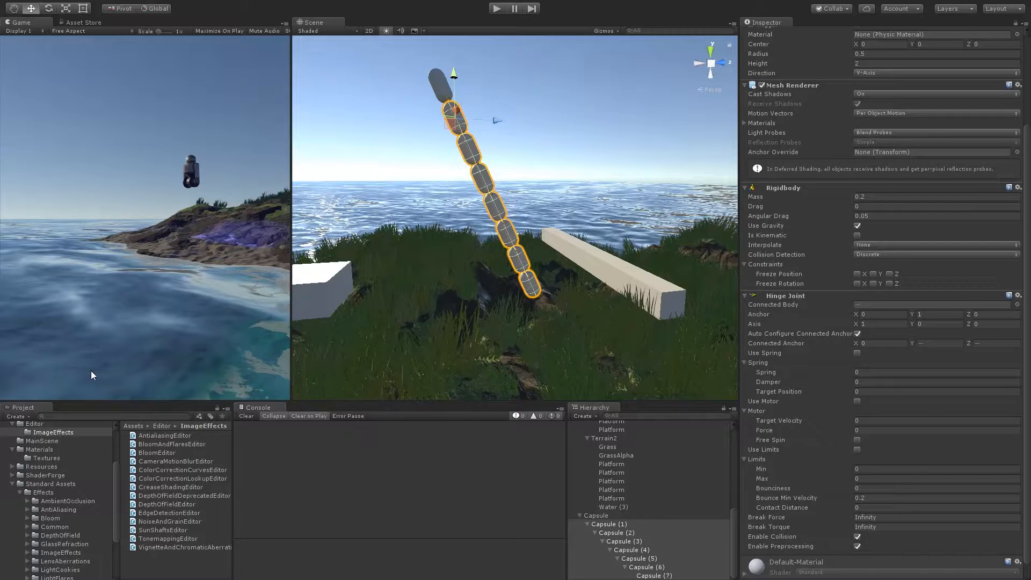
- Add a plane object to the scene above the island
alt+drag(422, 250, 497, 278)
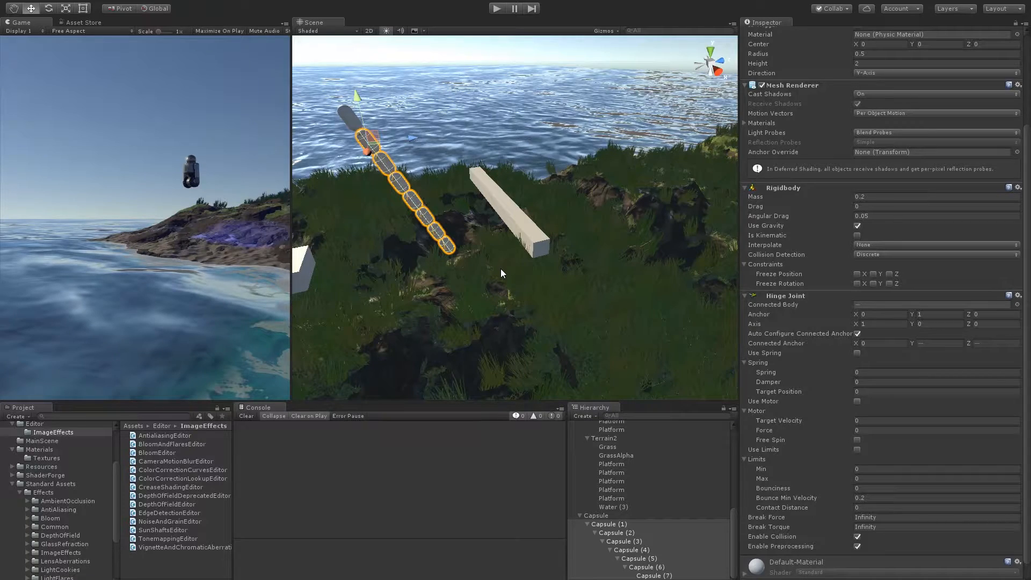
right_drag(427, 112, 396, 261)
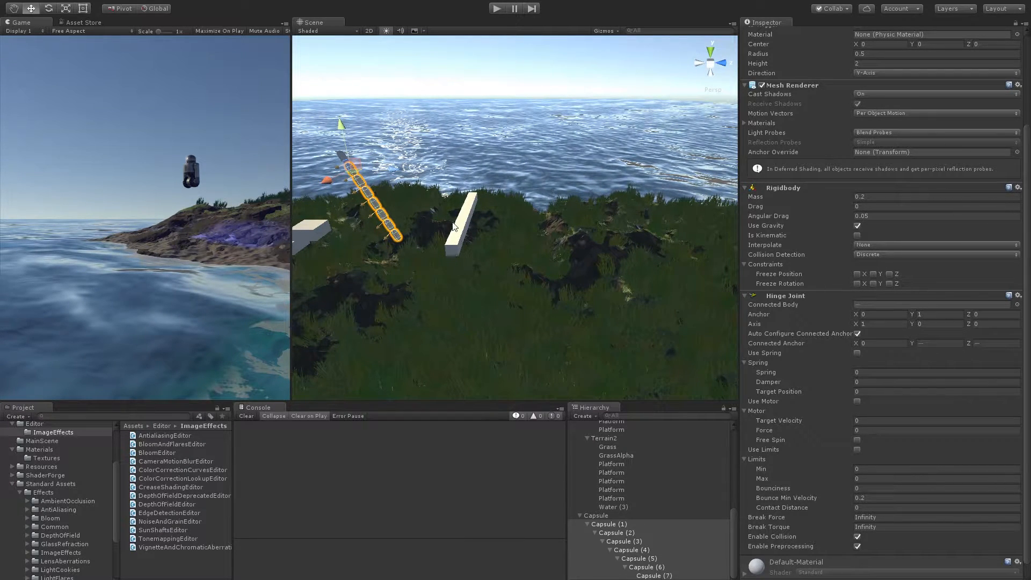
right_drag(401, 279, 539, 304)
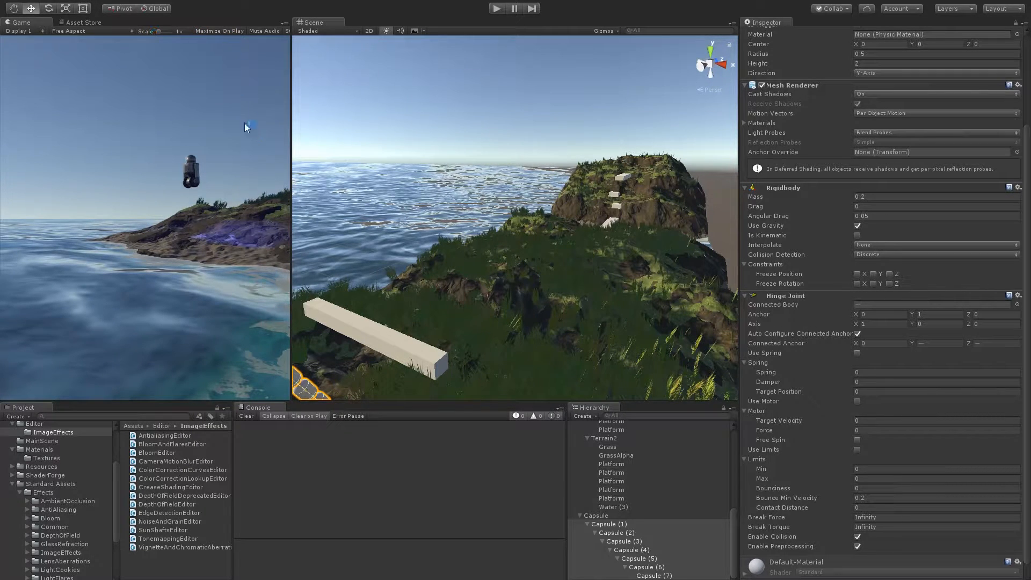
click(250, 78)
- Move the new plane over the grass beside the beam, to Y 12.42 and Z 67.13
alt+drag(561, 265, 396, 247)
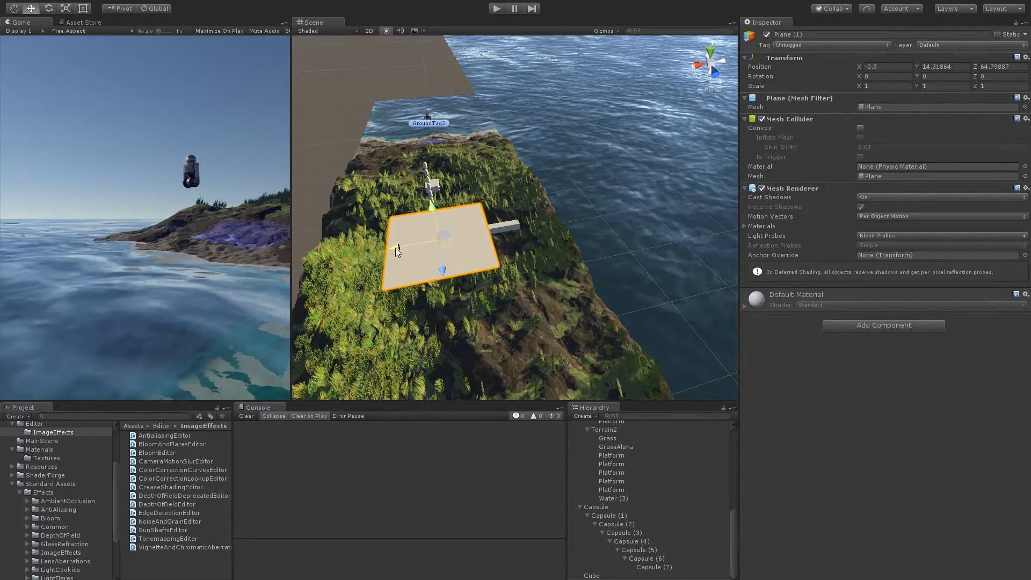
drag(428, 205, 580, 295)
drag(538, 169, 390, 217)
alt+drag(515, 328, 583, 261)
drag(523, 276, 570, 262)
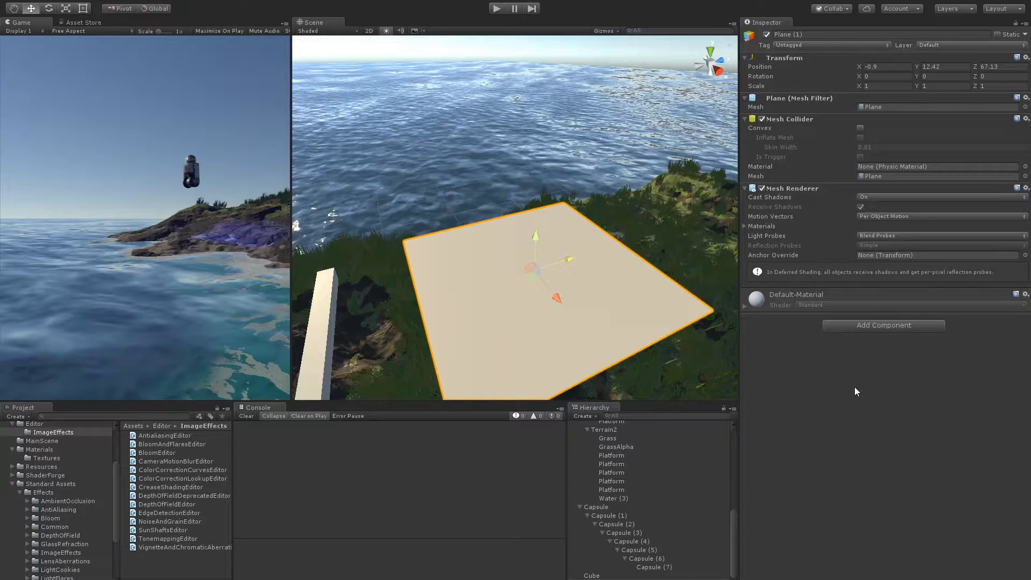
- Add a Cloth component to the plane and move the plane to Y 14.52 and Z 69.42
click(851, 448)
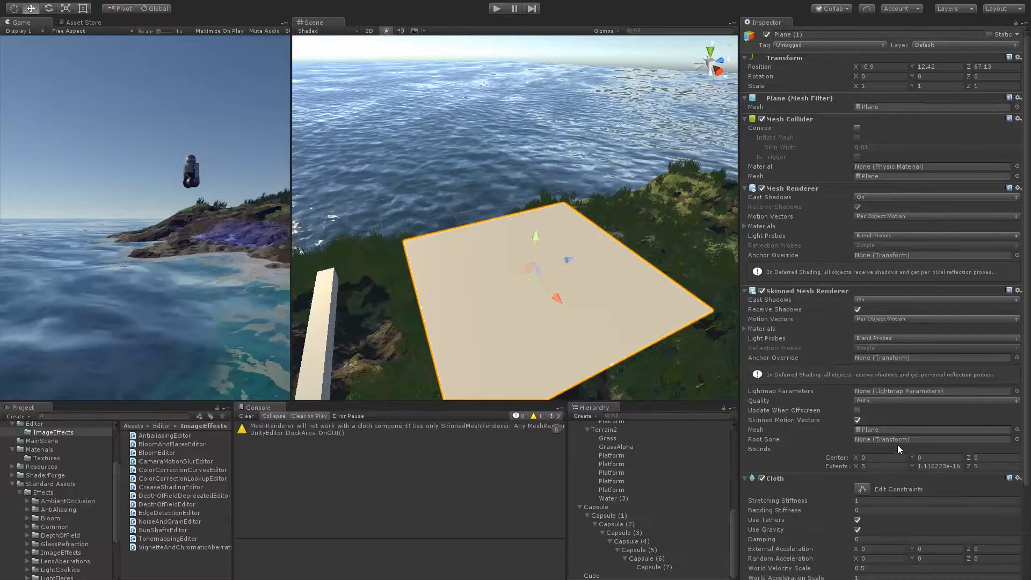
scroll(600, 243, down, 2)
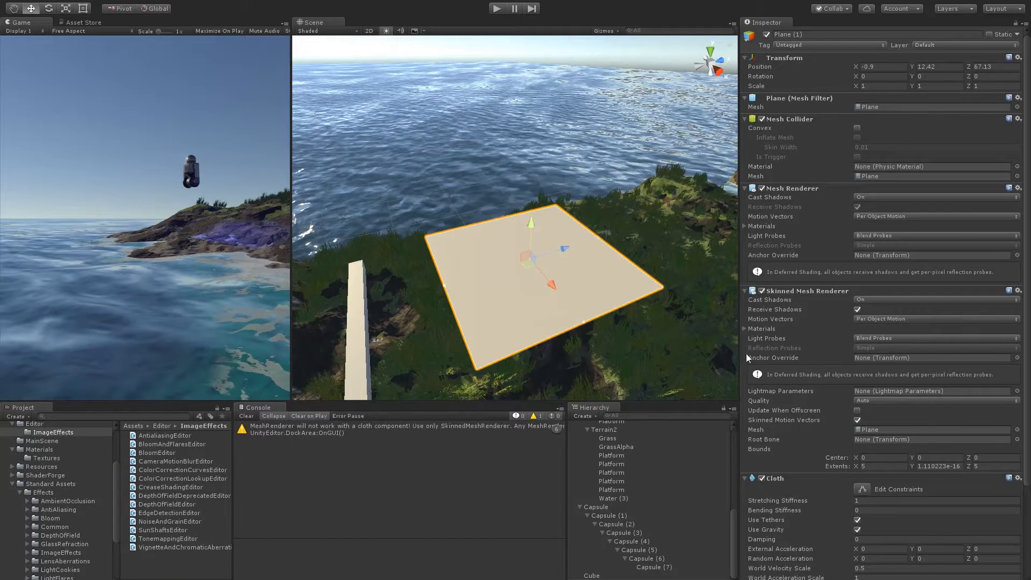
right_drag(482, 279, 399, 284)
drag(431, 249, 475, 195)
right_drag(526, 228, 553, 276)
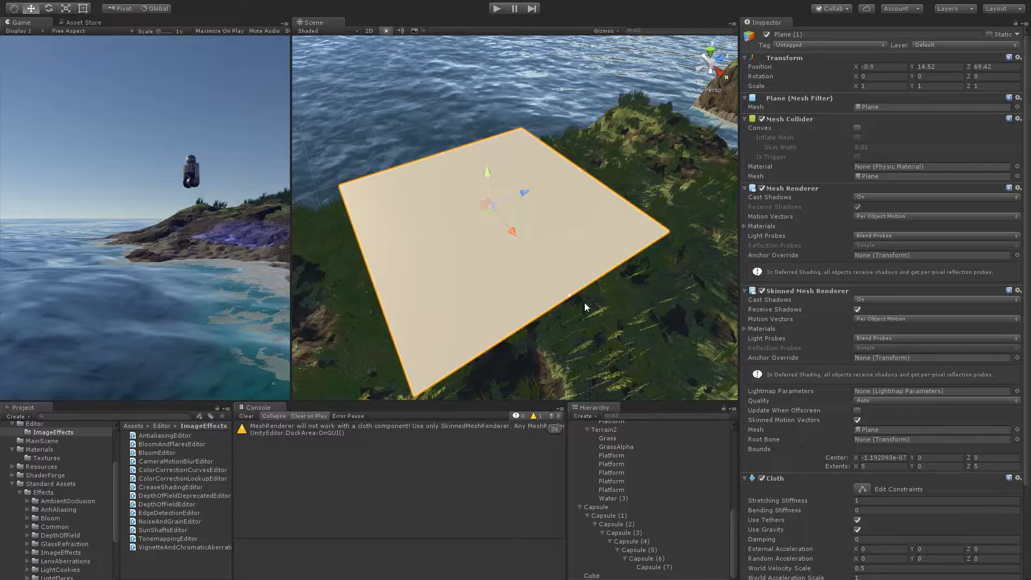
- Start editing the plane's Cloth constraints, with the row of vertices along its far edge in view
alt+drag(502, 290, 495, 227)
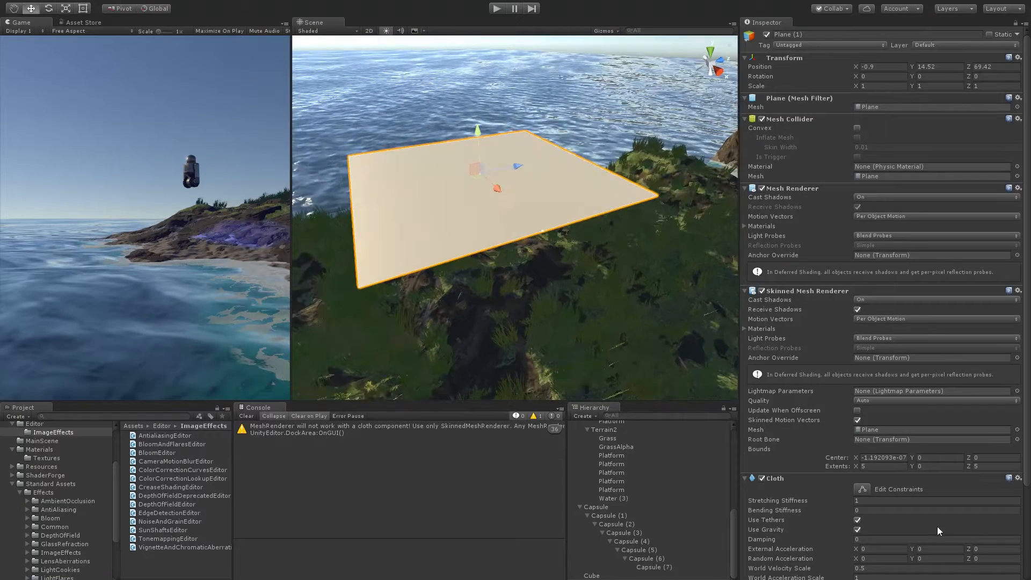
scroll(913, 486, down, 4)
alt+drag(478, 194, 560, 217)
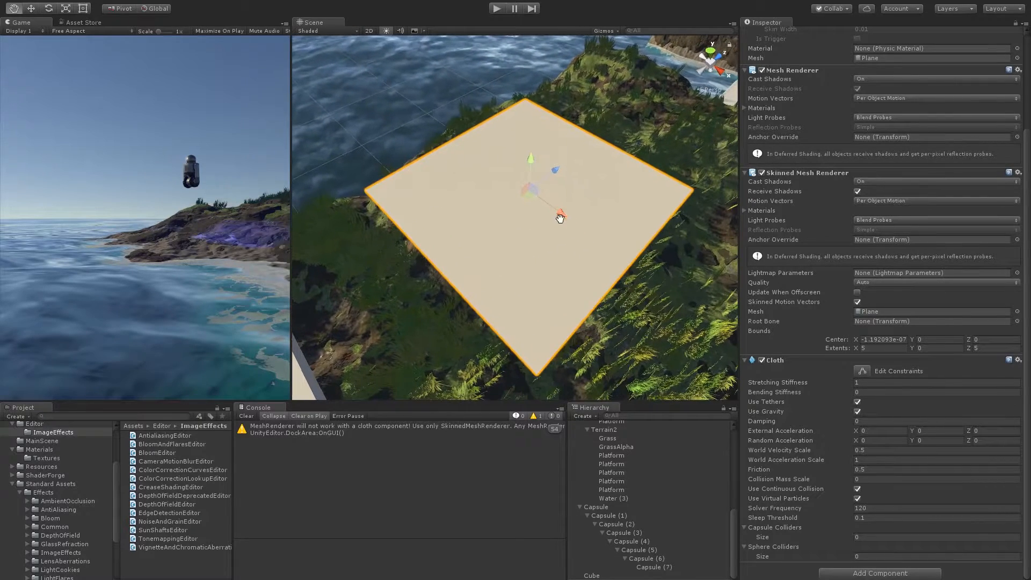
click(862, 370)
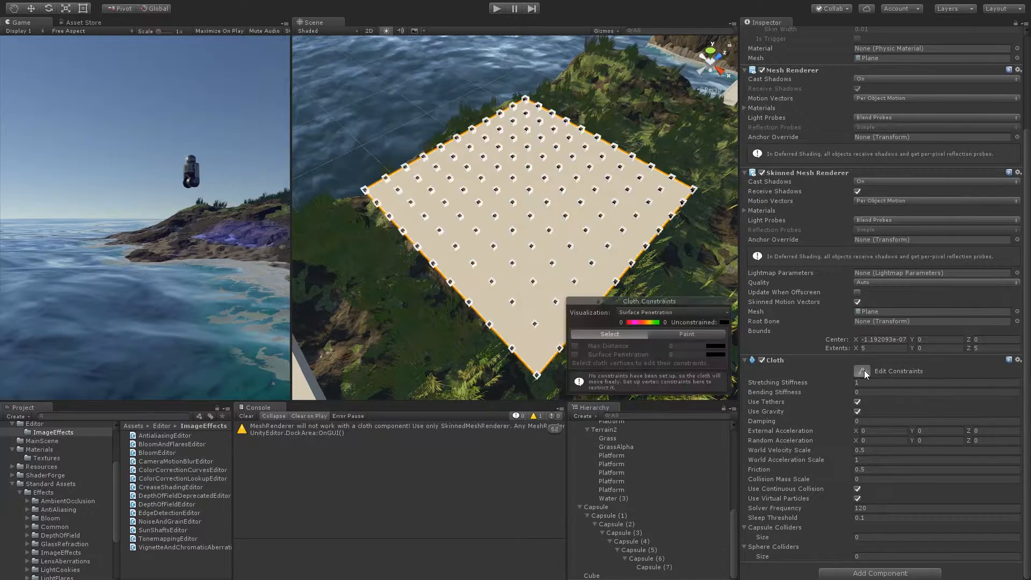
alt+drag(477, 198, 427, 115)
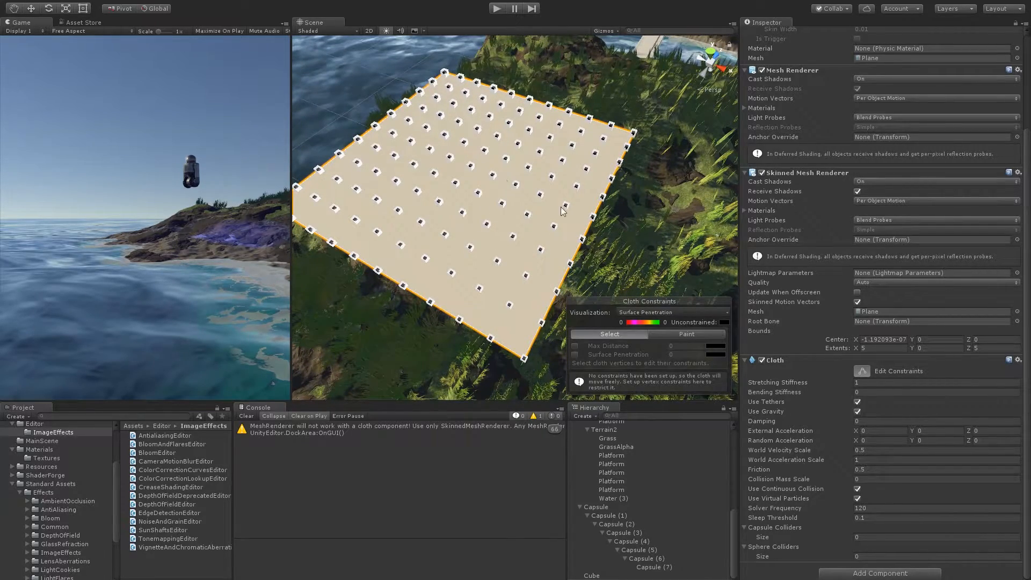
middle_drag(417, 200, 446, 268)
alt+drag(446, 269, 517, 263)
middle_drag(529, 243, 455, 251)
alt+drag(447, 250, 460, 252)
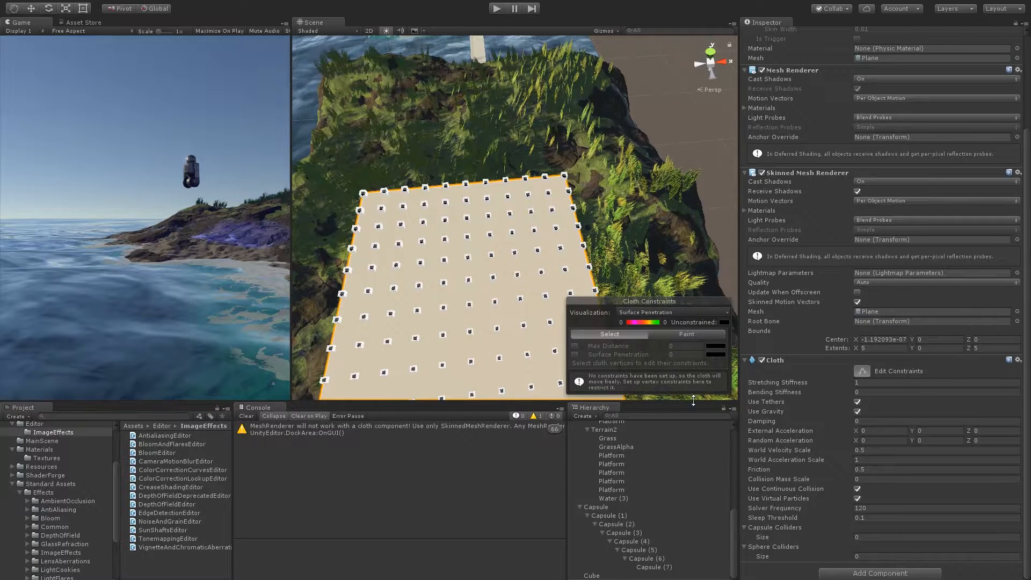
- Compare the Paint and Select modes of the cloth constraints, finishing in Select mode
click(689, 335)
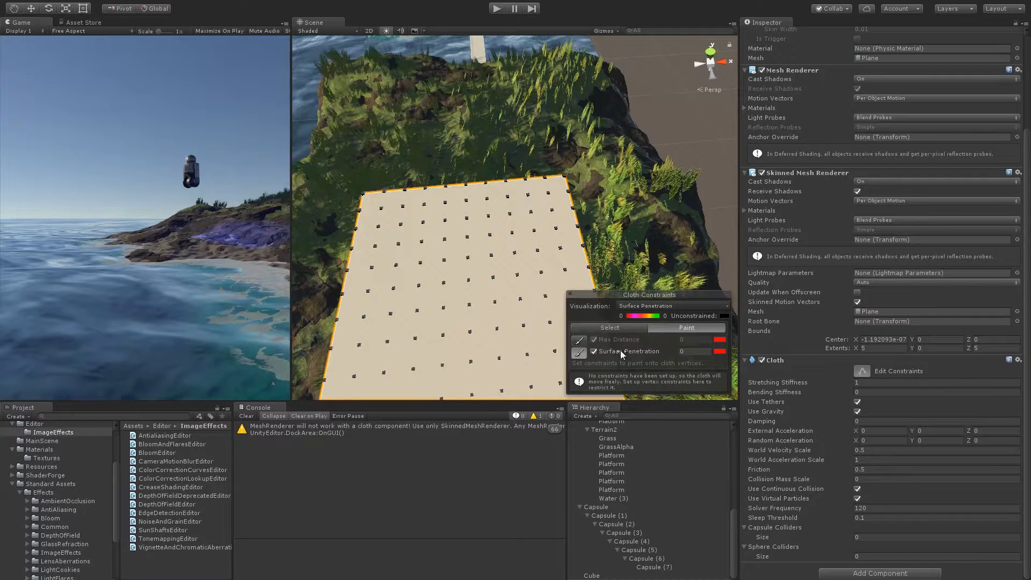
click(611, 331)
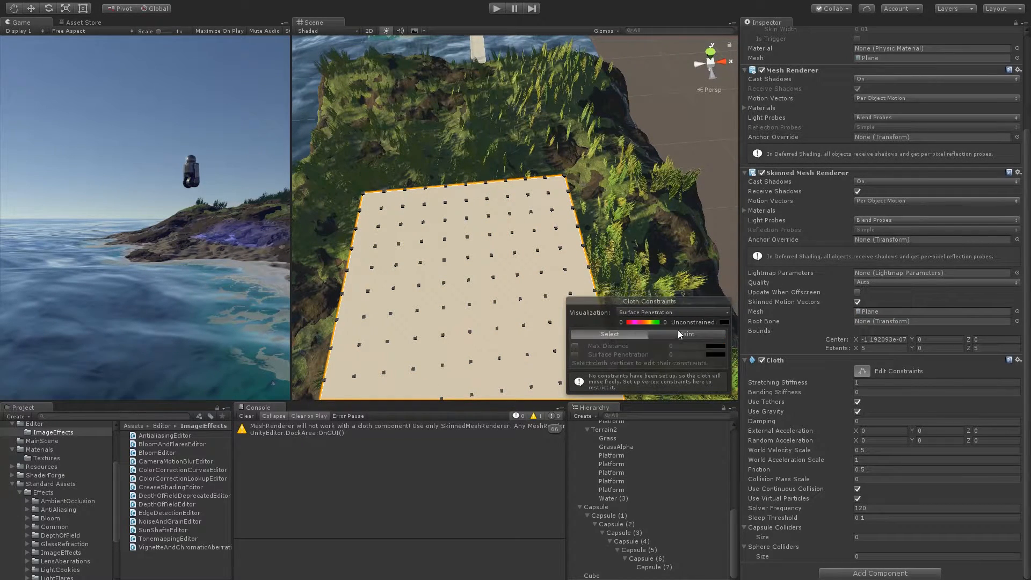
alt+drag(452, 245, 473, 312)
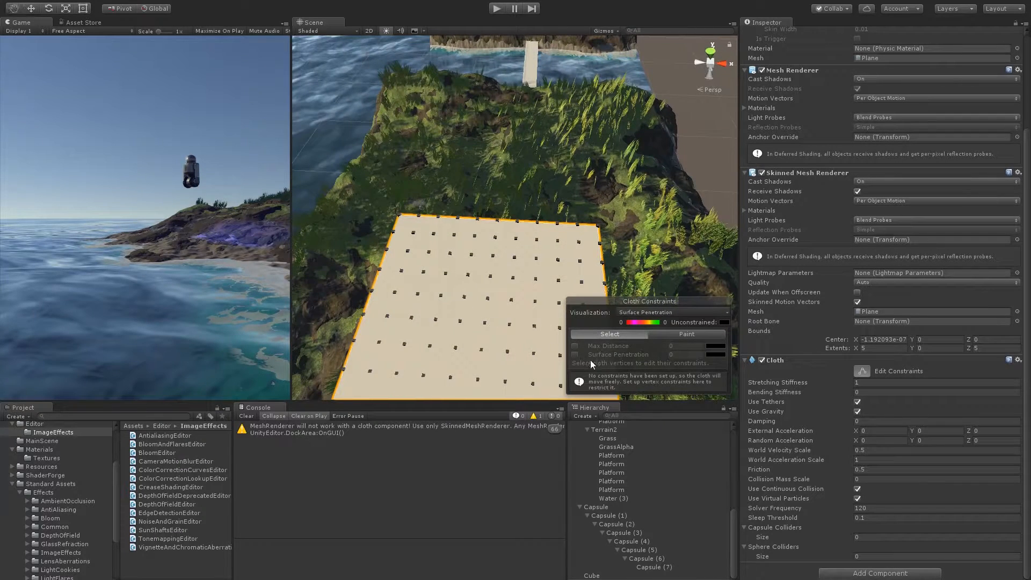
click(681, 334)
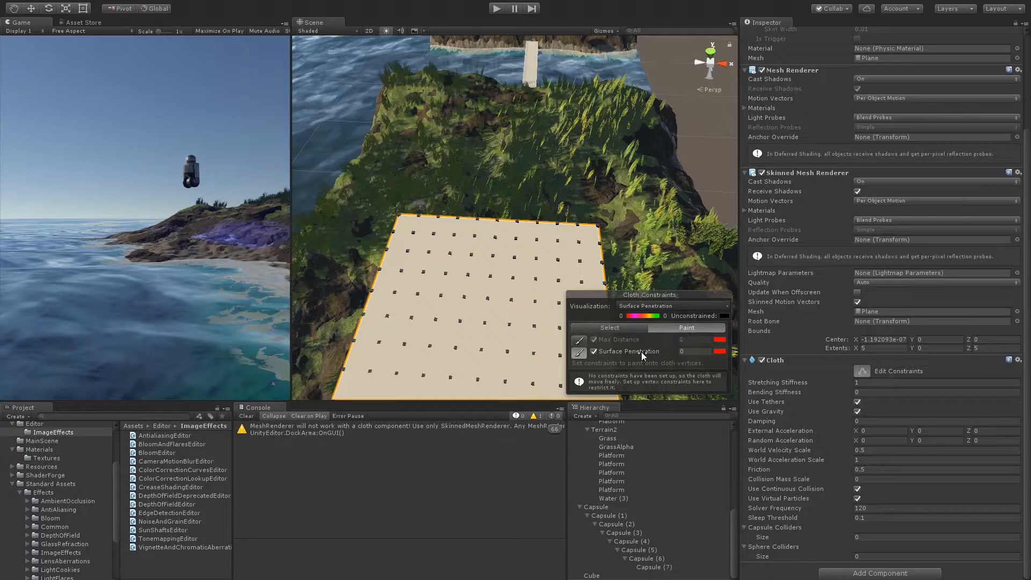
click(611, 330)
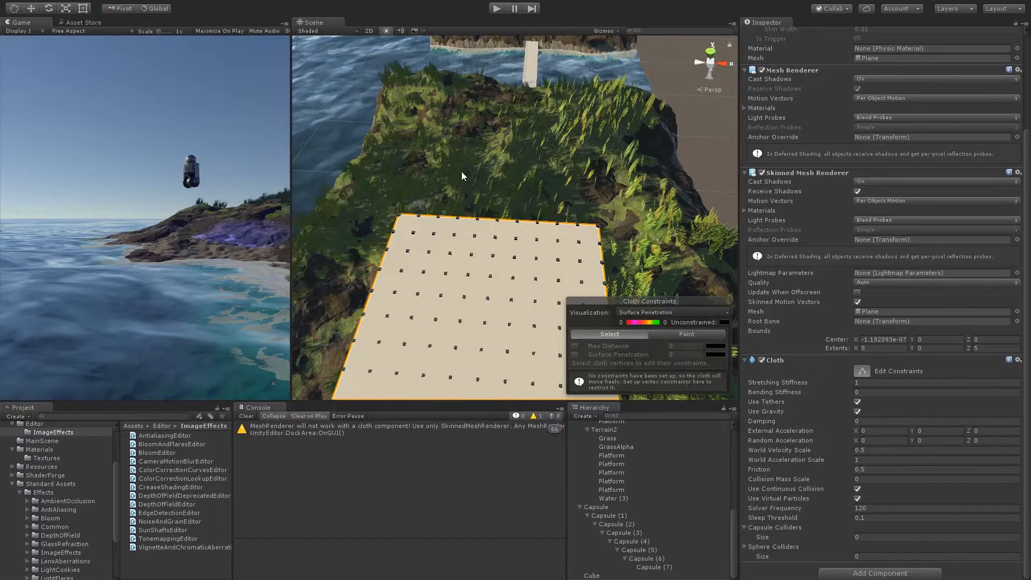
alt+drag(491, 245, 552, 312)
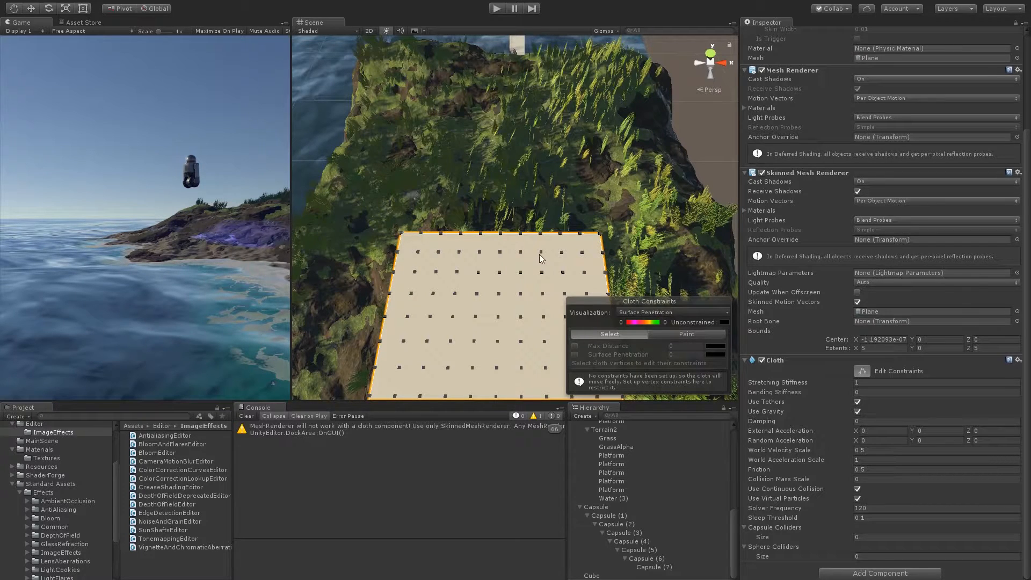
- Constrain all the cloth vertices along the plane's far edge with a Max Distance of 0
drag(370, 214, 630, 242)
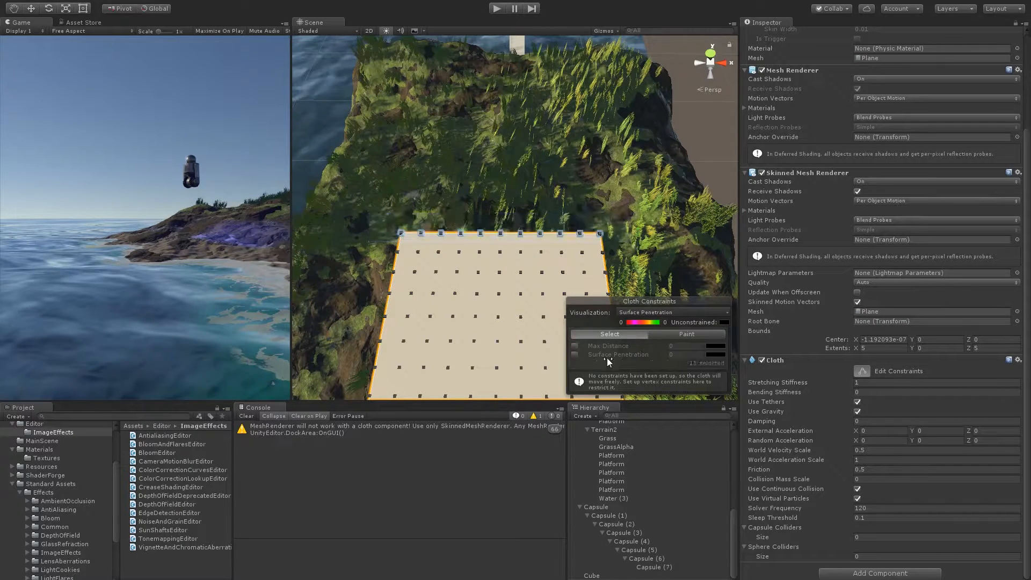
click(576, 346)
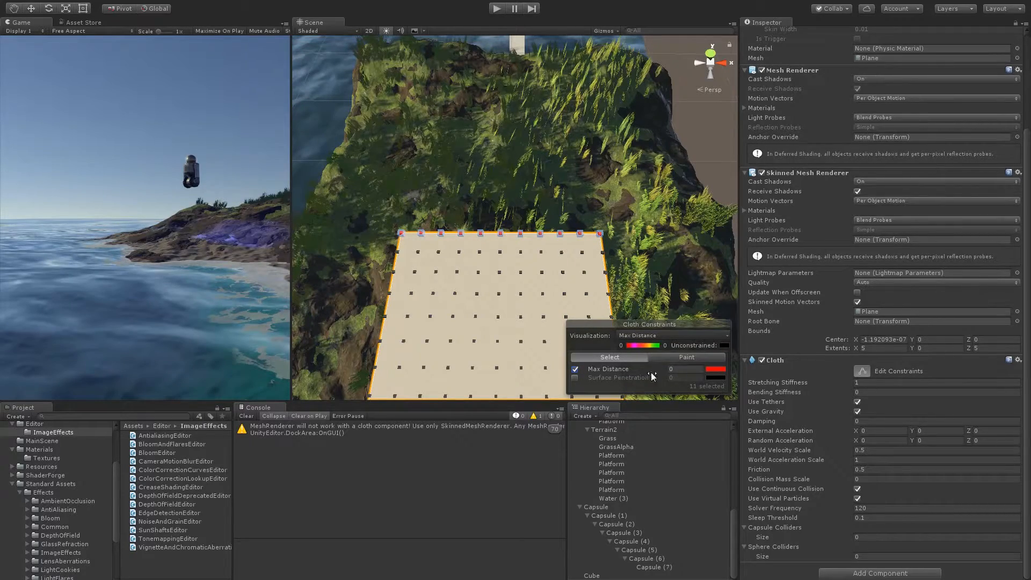
scroll(556, 226, up, 6)
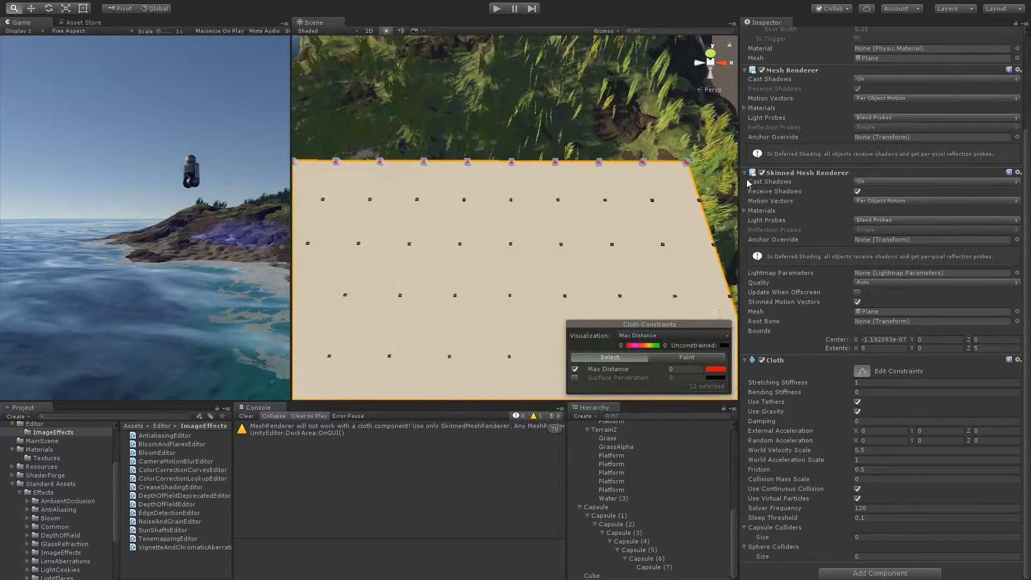
scroll(556, 226, down, 5)
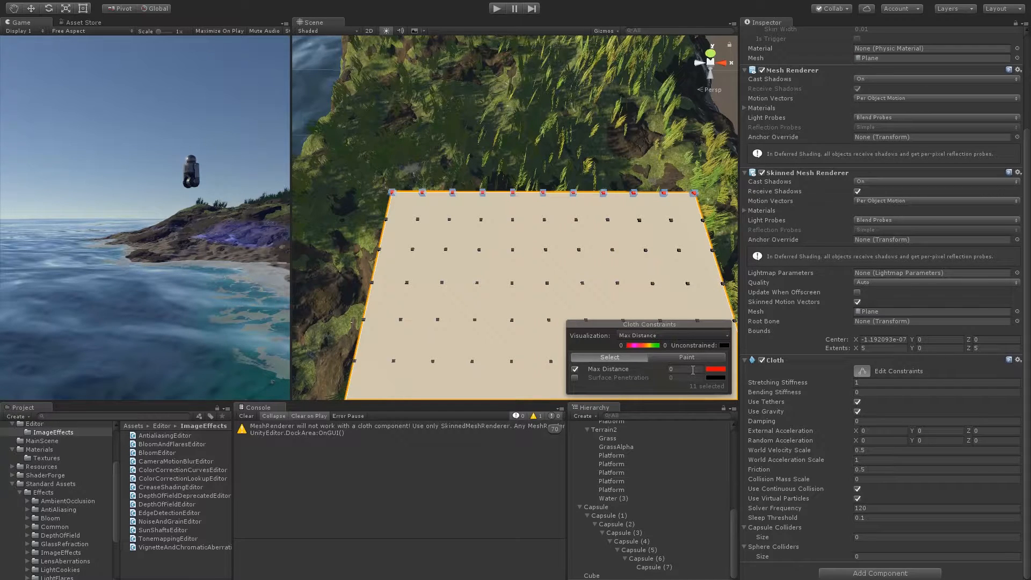
- Run the scene to watch the cloth swing from its constrained edge, and stop it
alt+drag(611, 336, 513, 219)
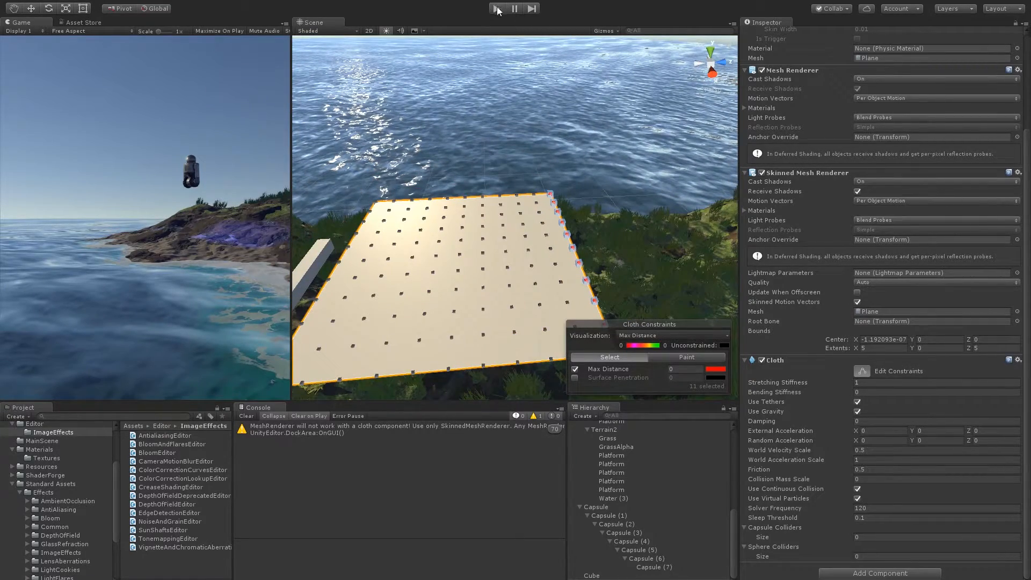
click(497, 8)
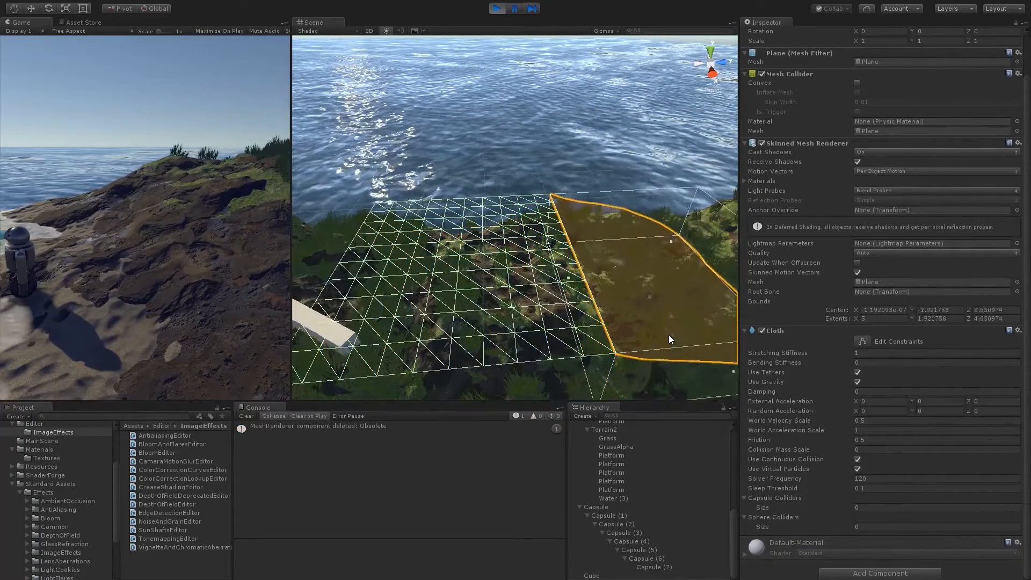
mouse_move(569, 300)
alt+mouse_down()
mouse_move(547, 292)
mouse_move(616, 276)
mouse_move(619, 242)
mouse_move(568, 265)
mouse_move(578, 301)
alt+mouse_up()
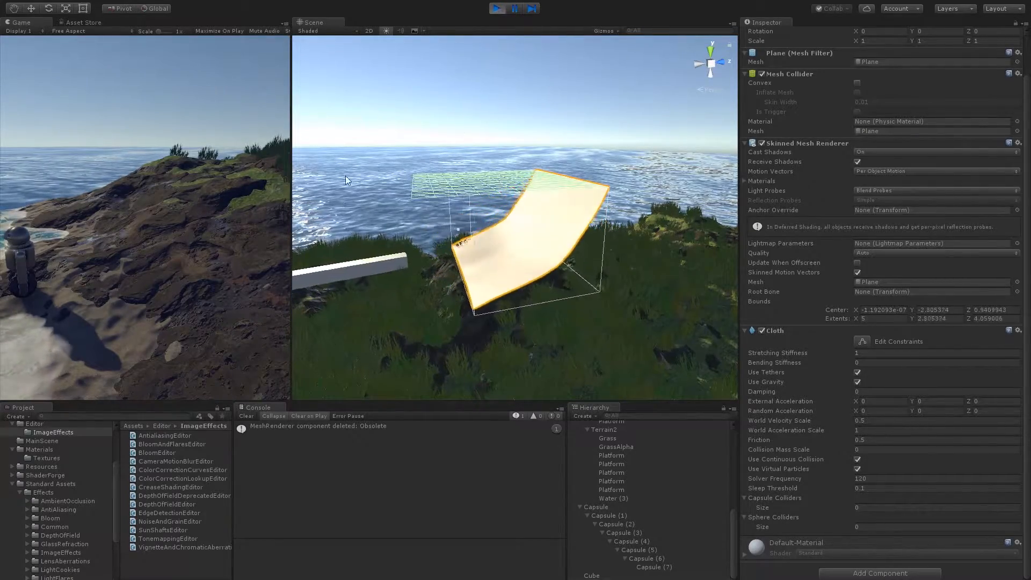
alt+drag(479, 214, 546, 254)
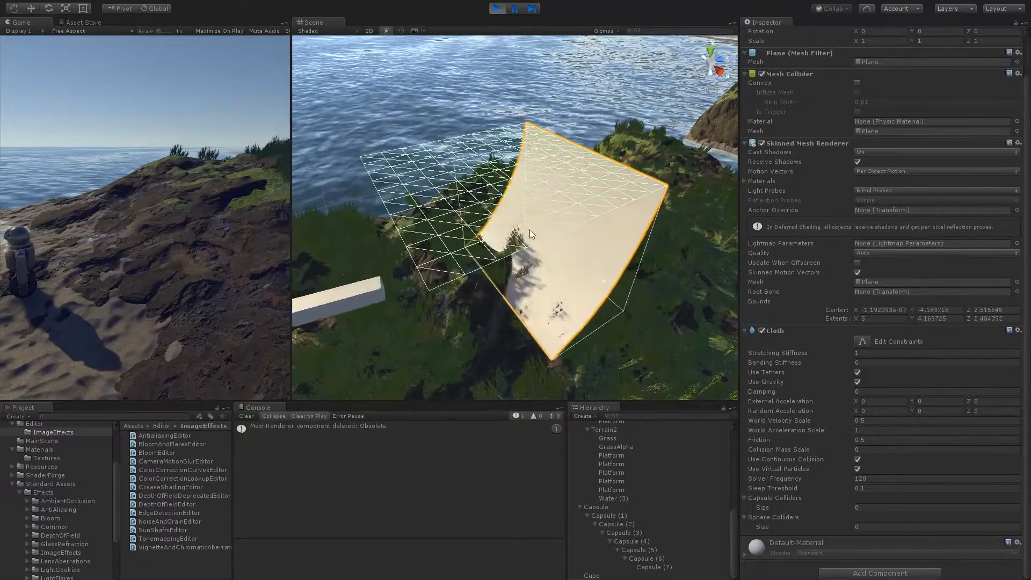
click(497, 8)
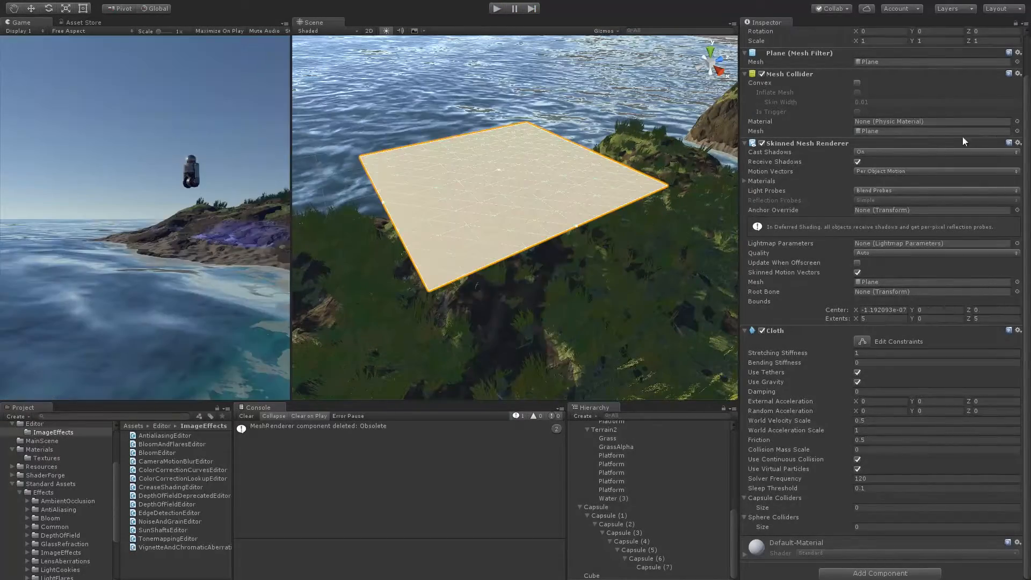
- Remove the Mesh Collider component from the cloth plane
scroll(832, 94, up, 2)
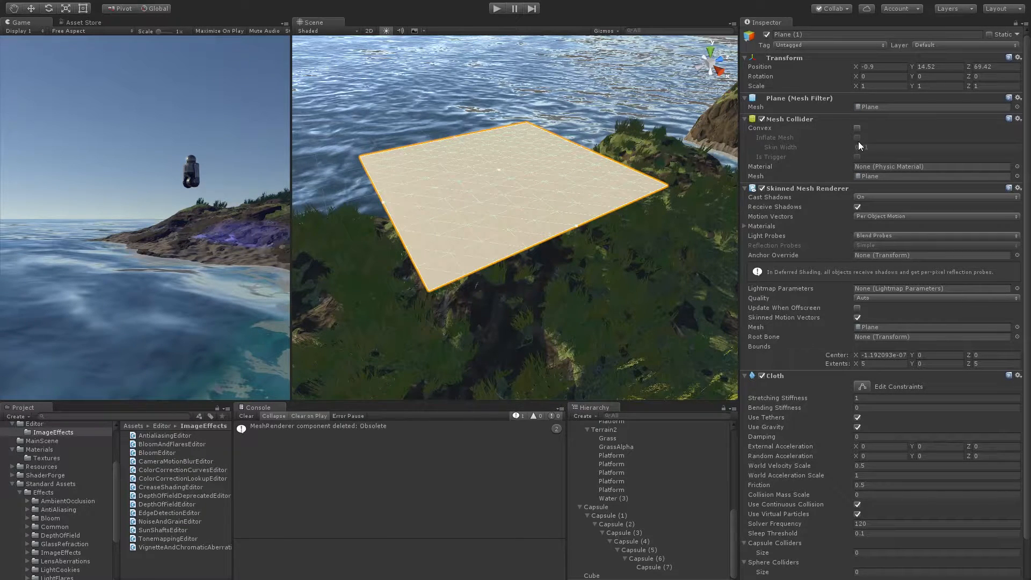
alt+drag(565, 261, 514, 248)
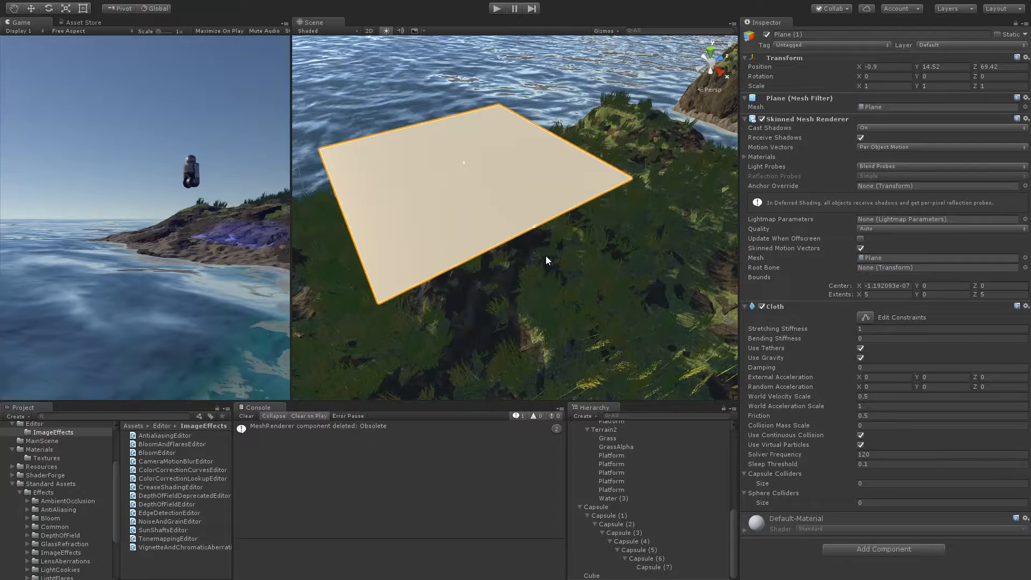
mouse_move(540, 254)
alt+mouse_down()
mouse_move(530, 244)
mouse_move(577, 228)
mouse_move(564, 216)
mouse_move(711, 201)
mouse_move(529, 259)
alt+mouse_up()
- Set the cloth's Capsule Colliders size to 1 and assign PhysicRobot as Element 0
scroll(537, 245, down, 5)
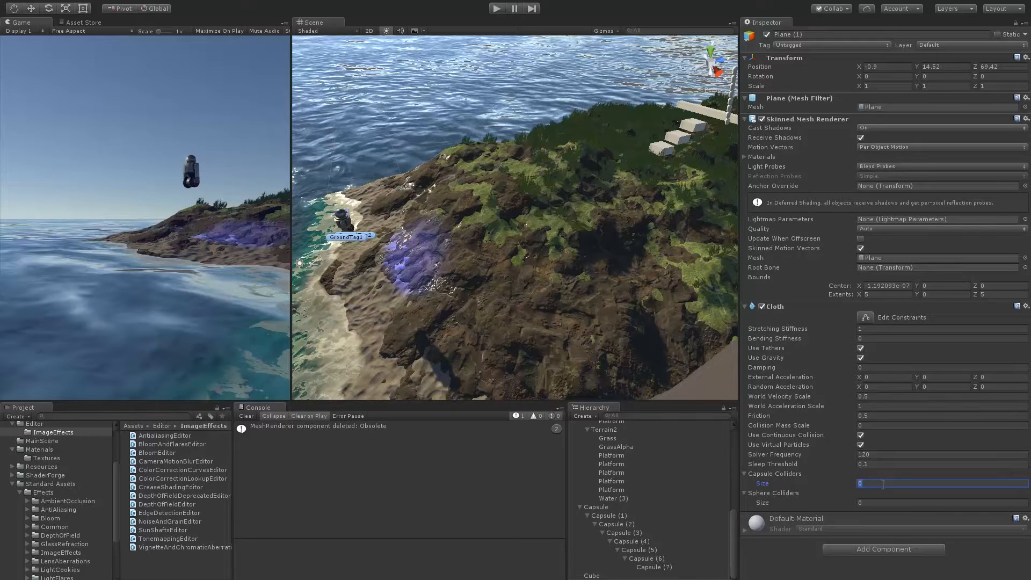
text(1)
key(Return)
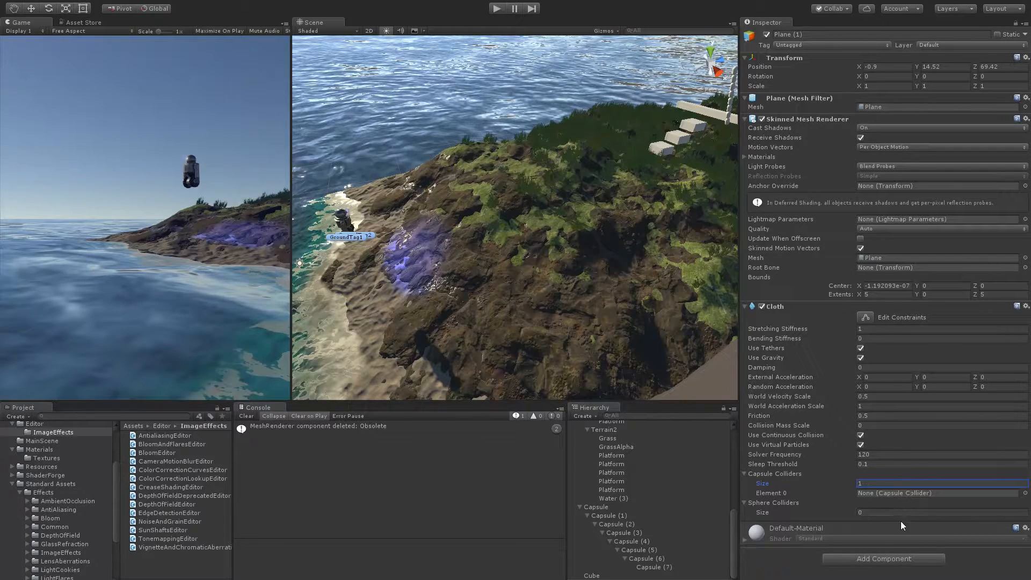
drag(733, 530, 733, 466)
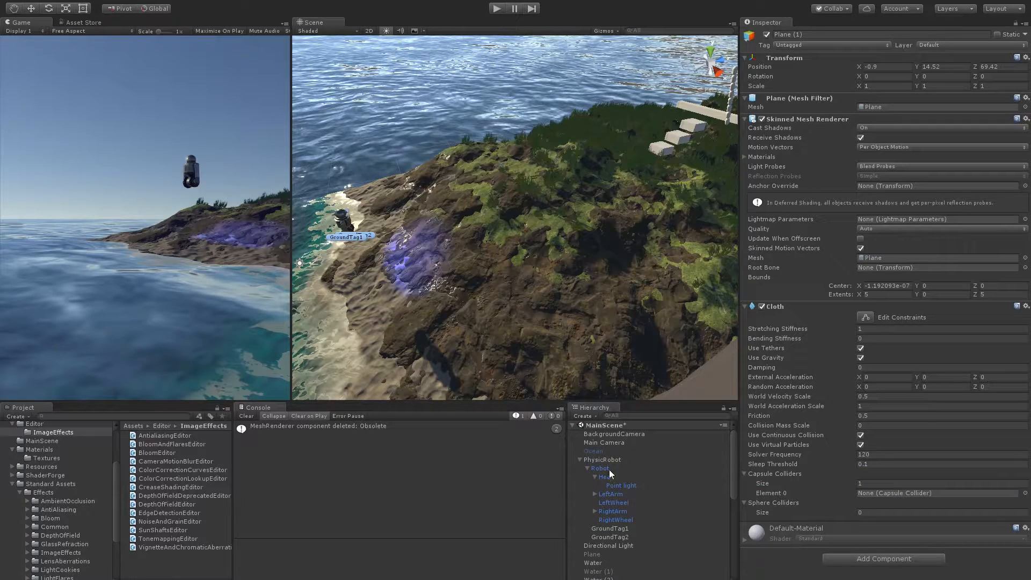
drag(601, 460, 871, 495)
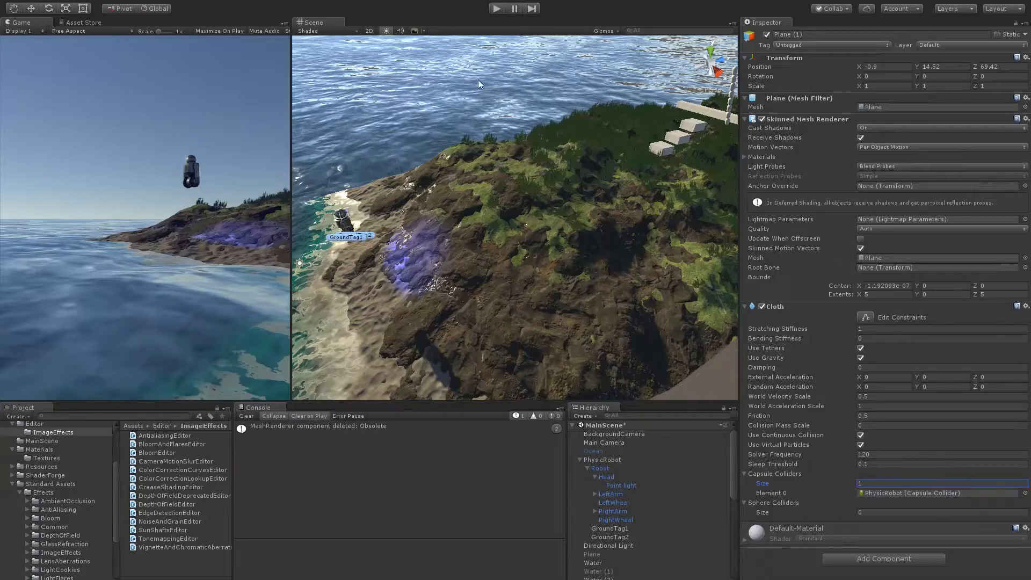
- Inspect the robot's capsule collider, run the scene to drive the robot to the cloth, and stop it
alt+drag(389, 217, 500, 188)
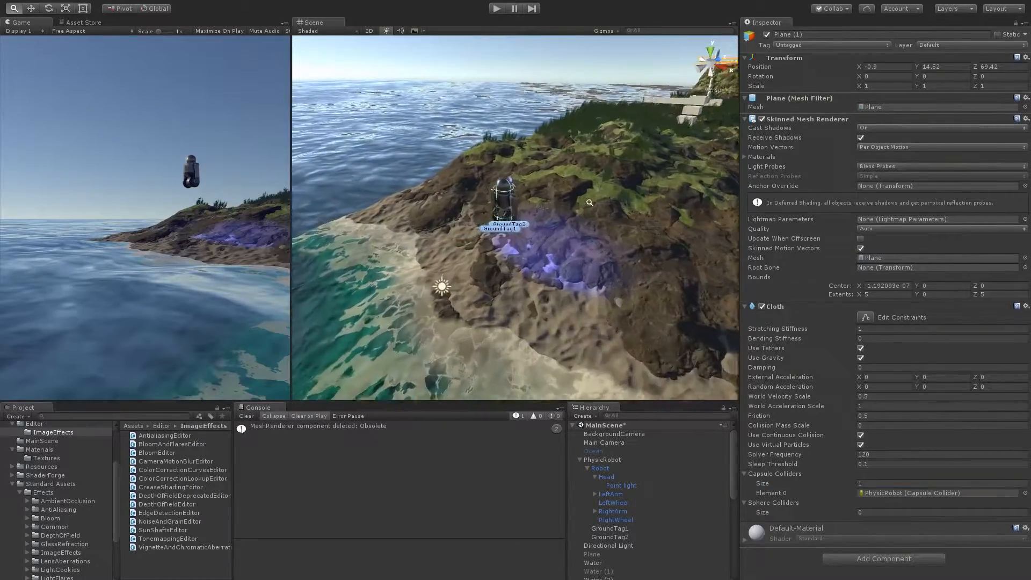
alt+right_drag(500, 188, 780, 145)
alt+drag(640, 166, 494, 192)
middle_drag(494, 193, 540, 178)
click(498, 8)
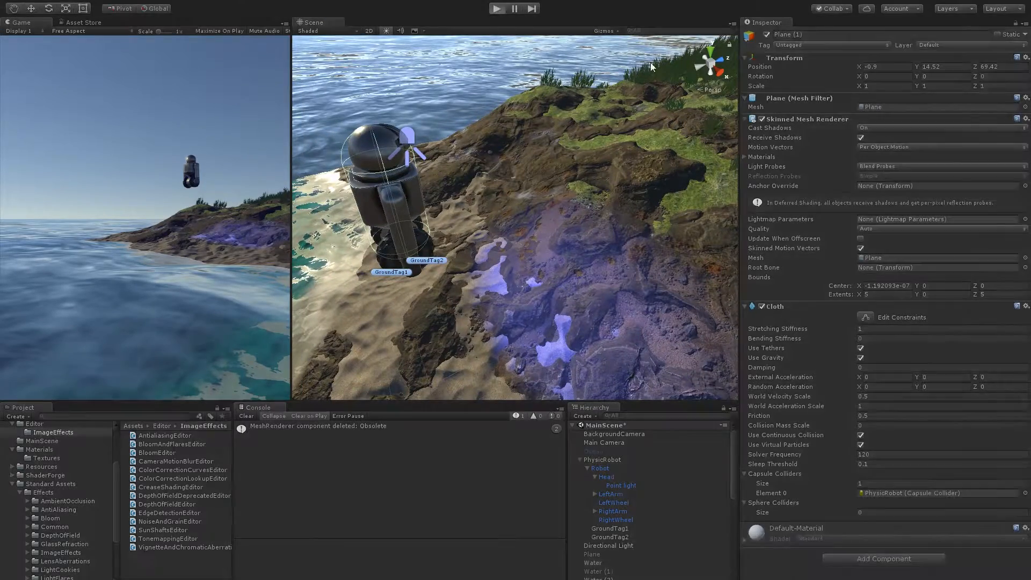
key(w)
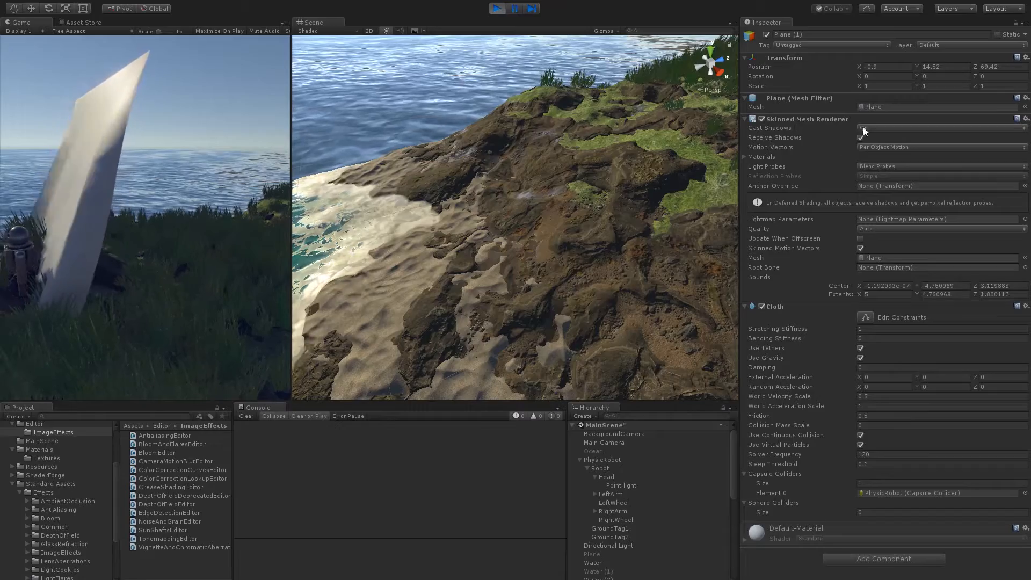
click(498, 8)
- Raise the cloth plane above the grass to Y 16.92
right_drag(590, 179, 836, 378)
right_drag(635, 283, 467, 301)
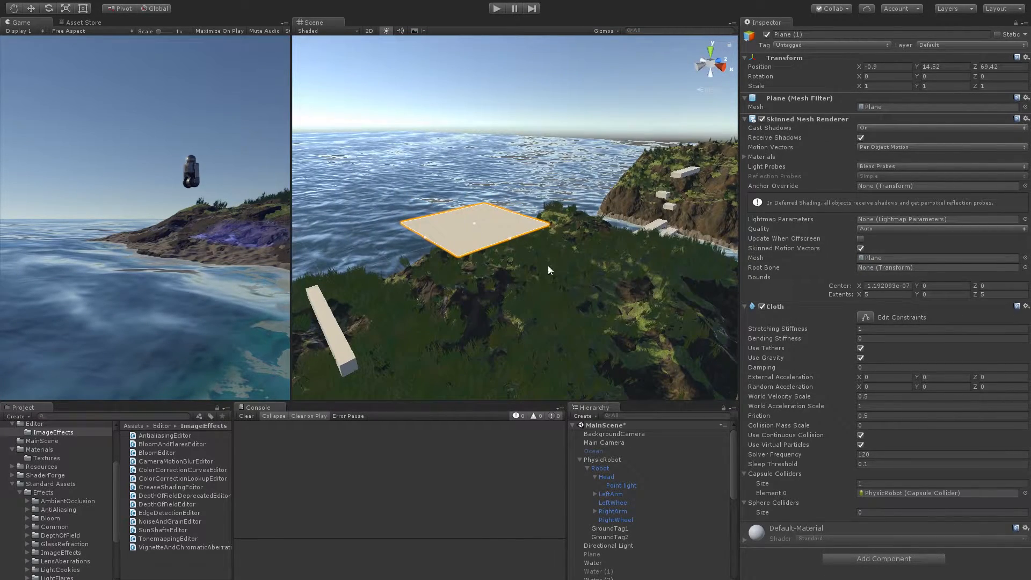
key(w)
drag(473, 185, 476, 159)
right_drag(476, 159, 585, 314)
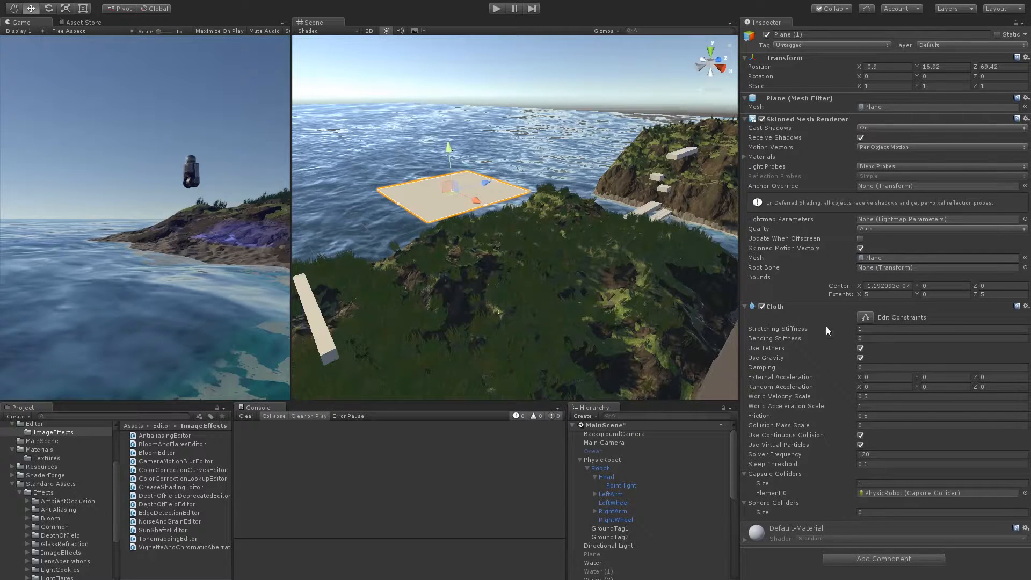
- Run the scene and view the raised cloth as it swings from its fixed edge
click(495, 9)
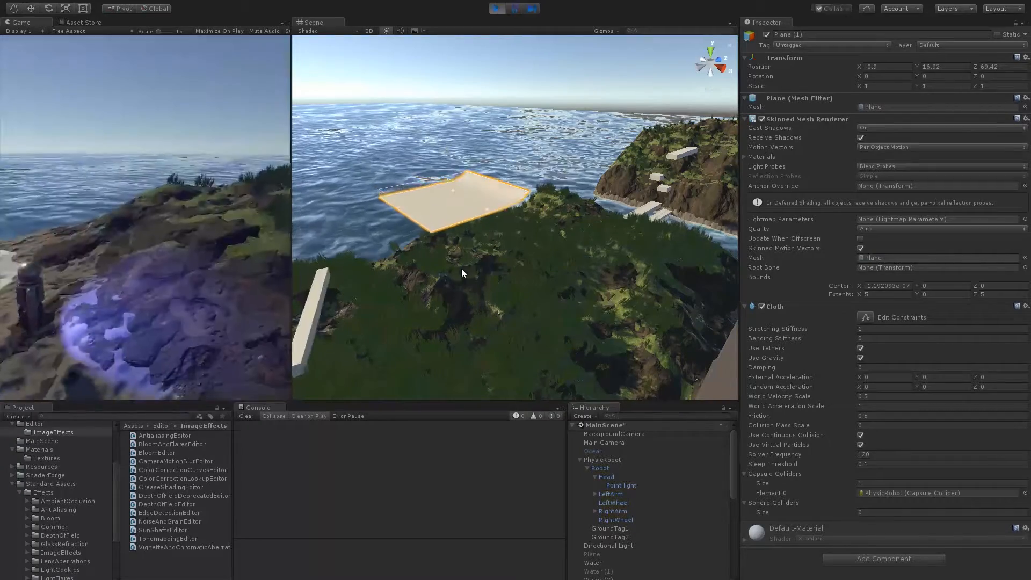
alt+right_drag(472, 269, 567, 243)
alt+drag(567, 243, 534, 247)
scroll(486, 258, up, 2)
scroll(486, 258, up, 2)
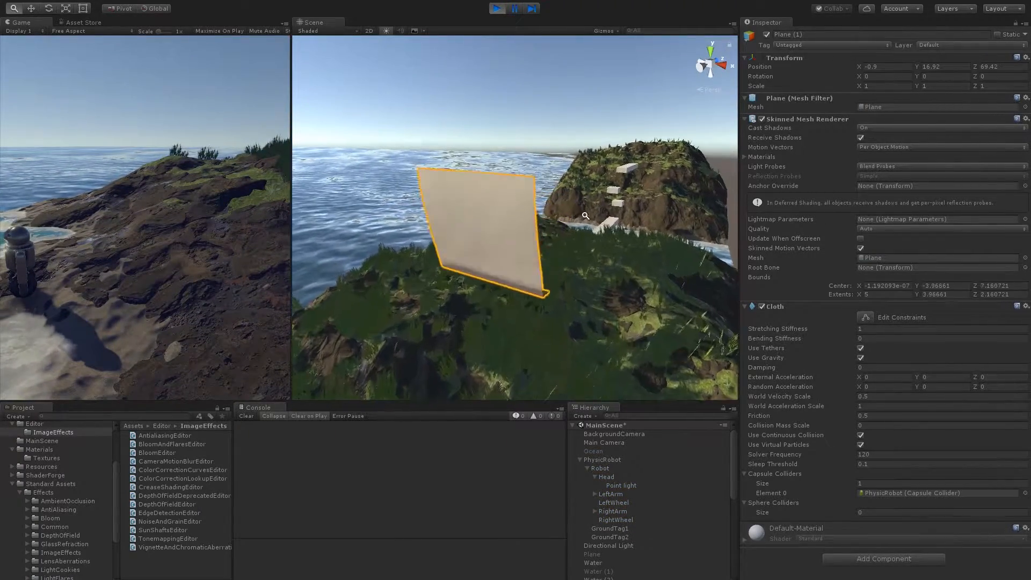
- In the running scene, try the cloth's Stretching Stiffness at 0, restore it to 1, and set Bending Stiffness to 1
drag(778, 328, 745, 336)
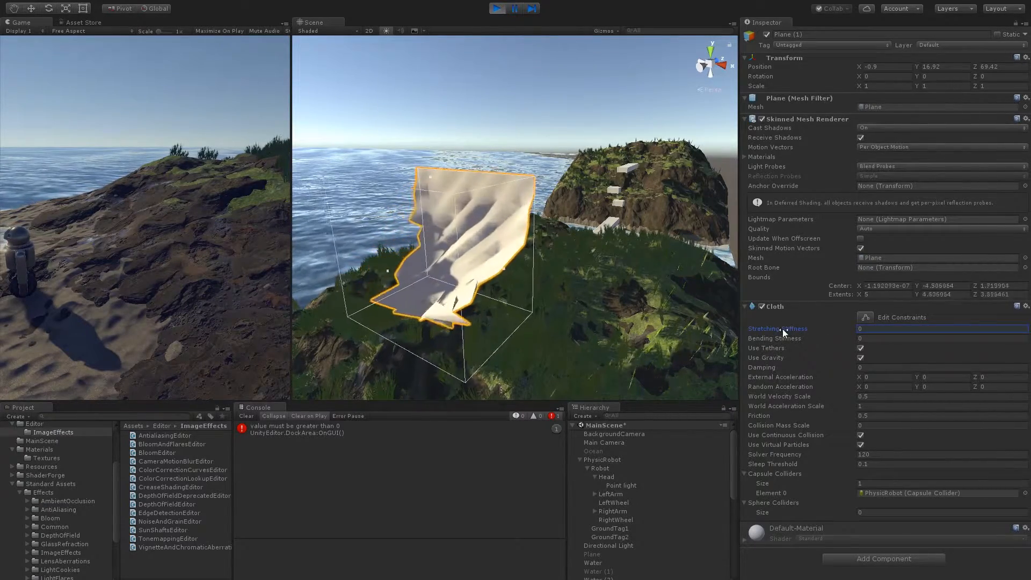
drag(783, 329, 811, 368)
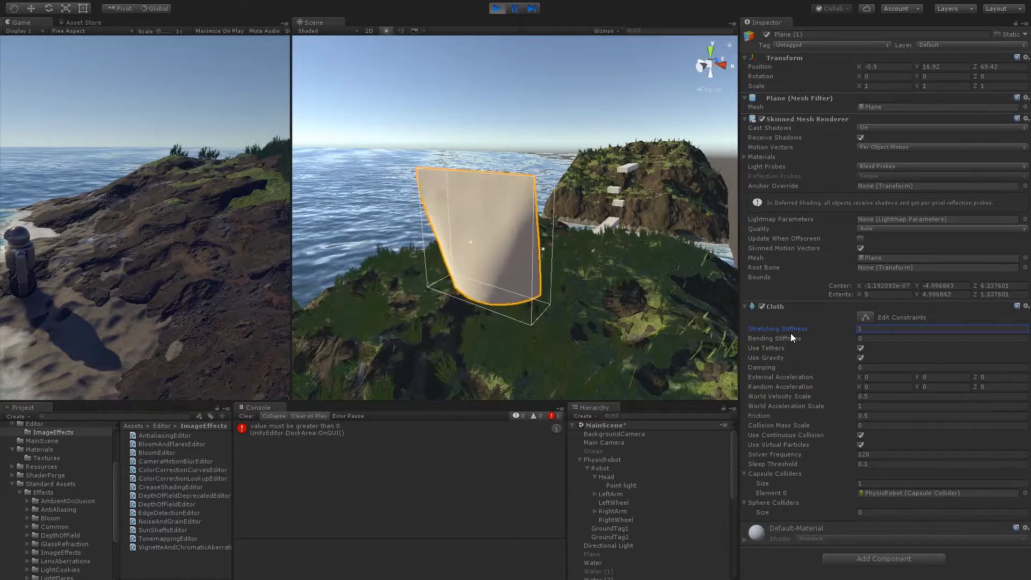
drag(780, 340, 848, 336)
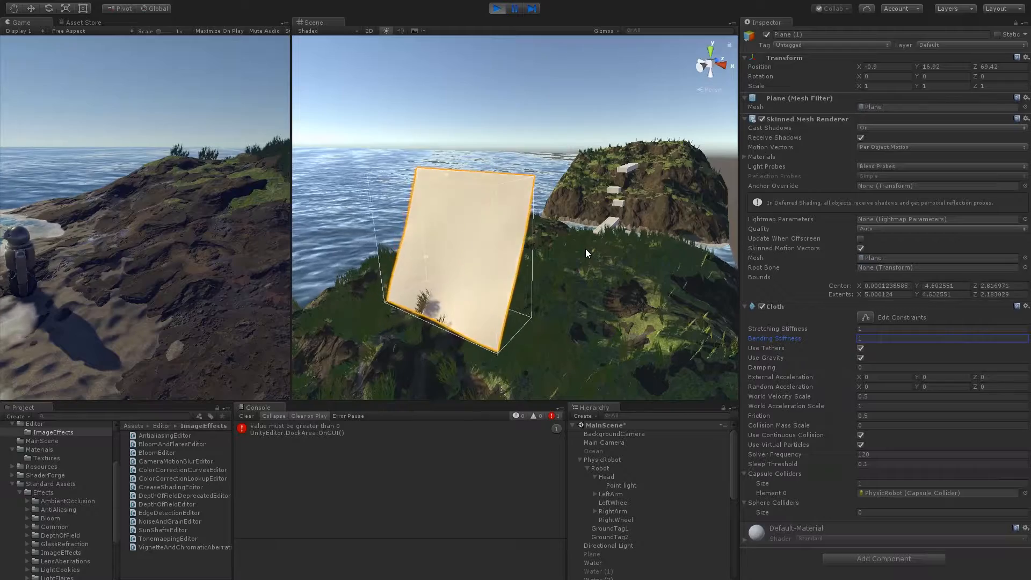
- Drive the robot across the island and into the hanging cloth to test their collision
click(126, 255)
key(w)
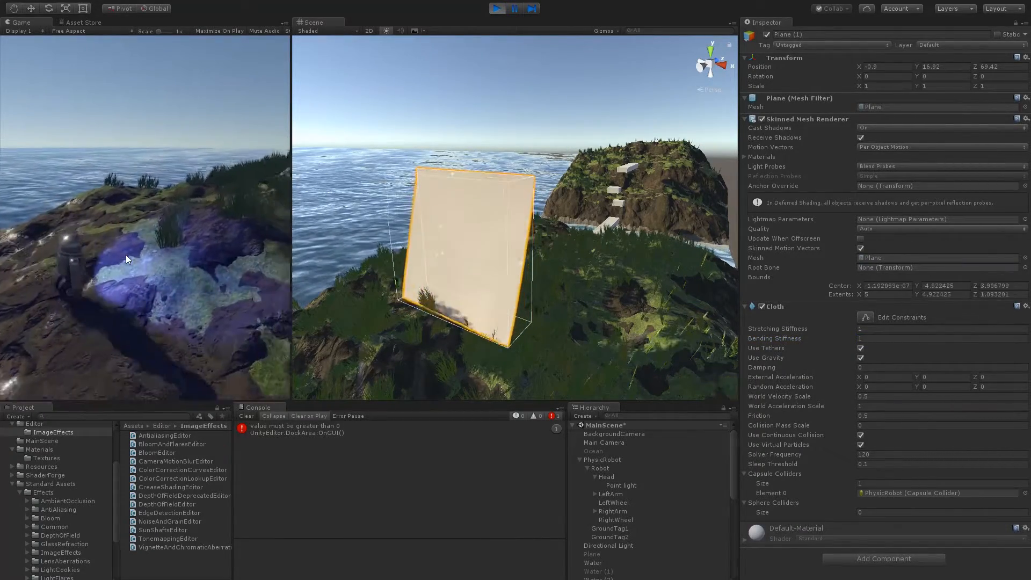
key(w)
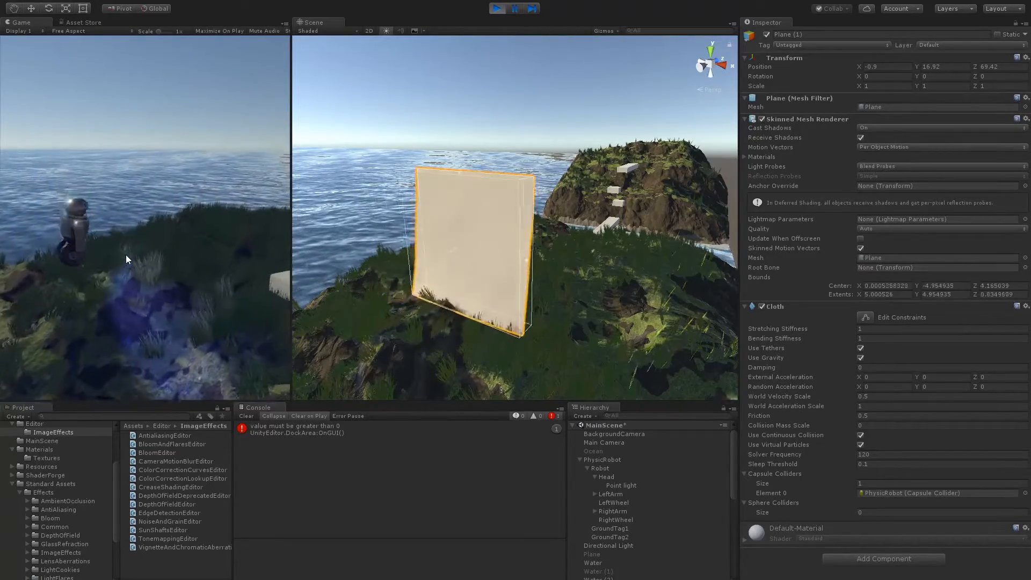
key(w)
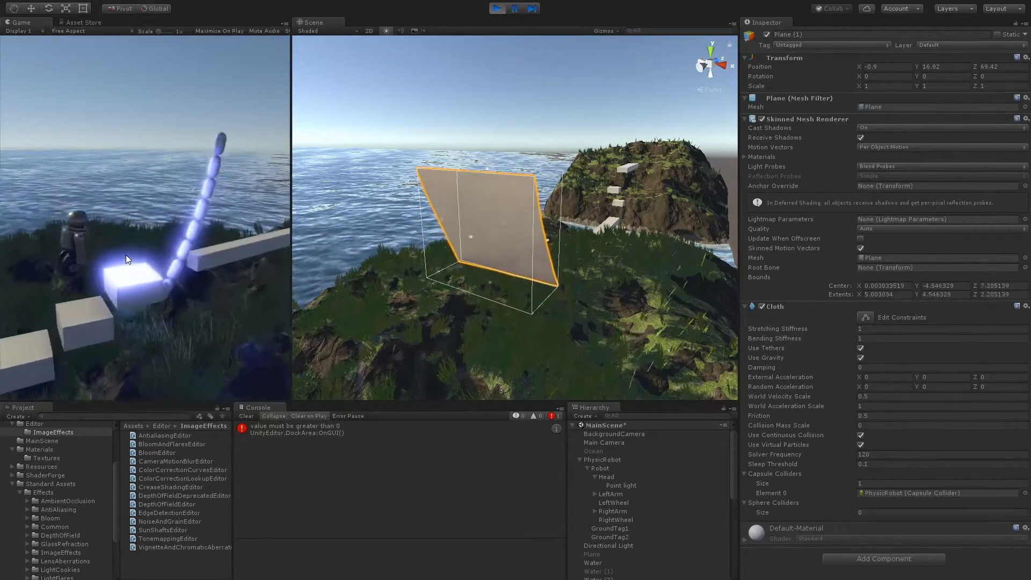
key(w)
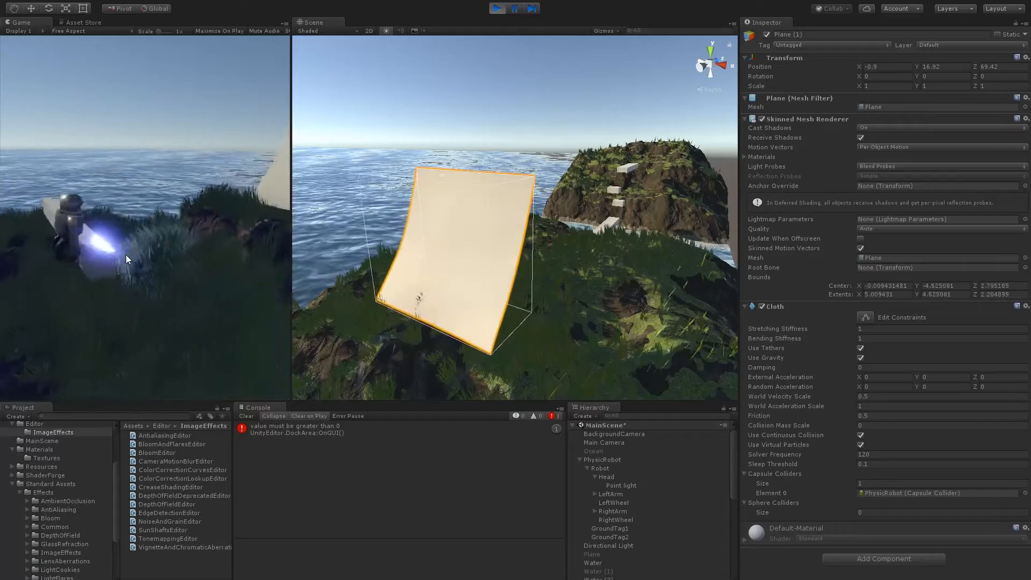
key(w)
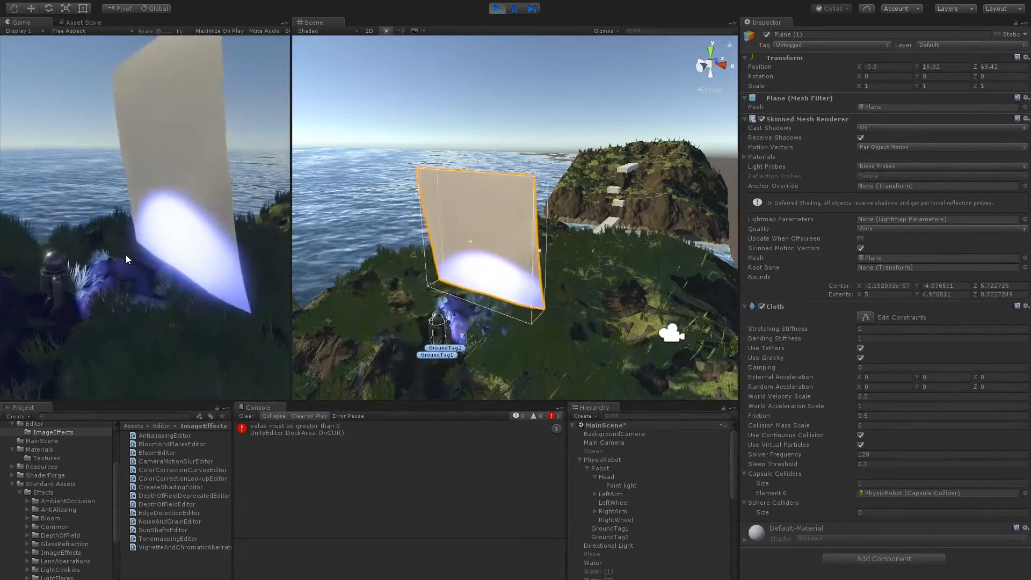
key(w)
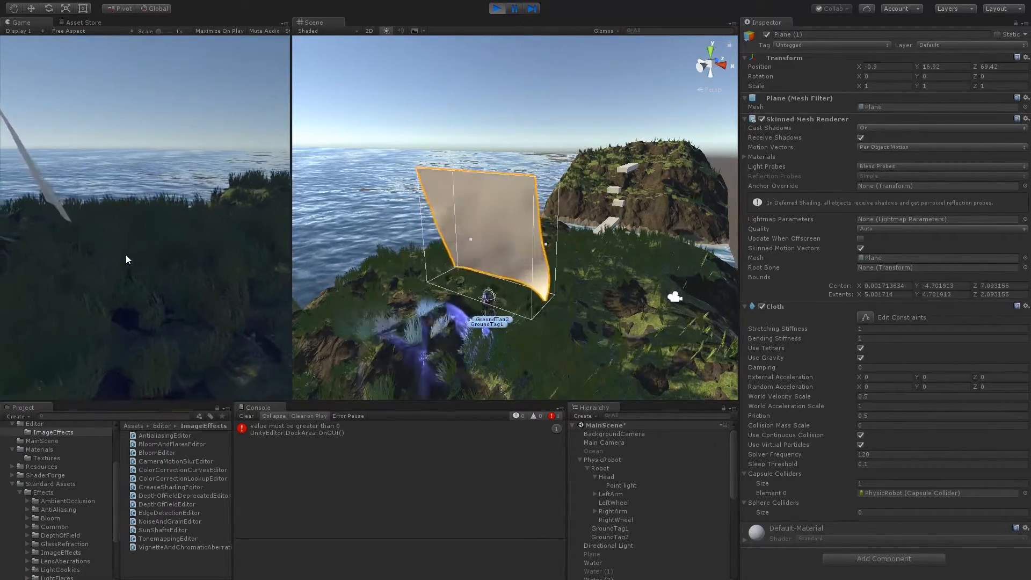
key(w)
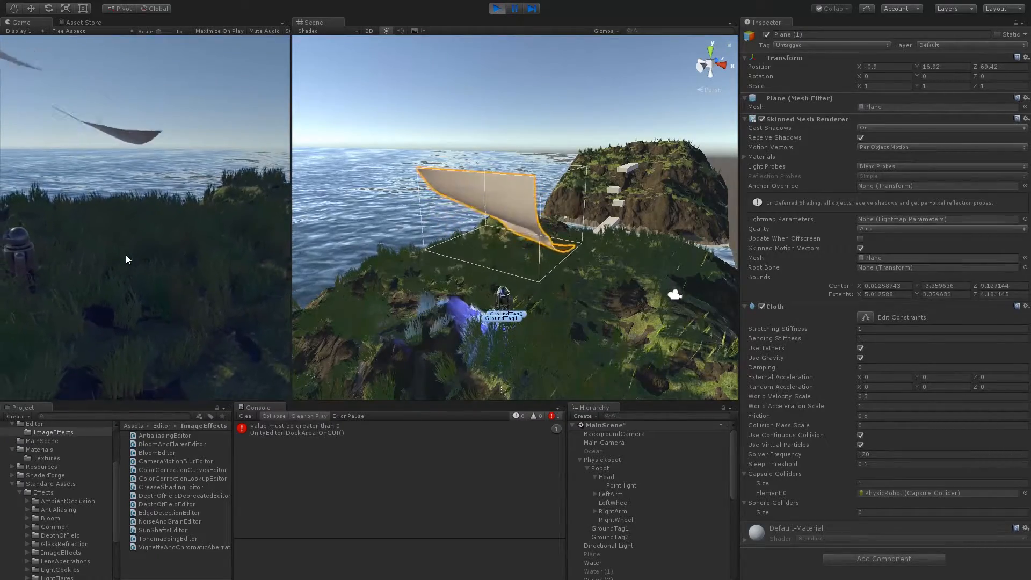
key(w)
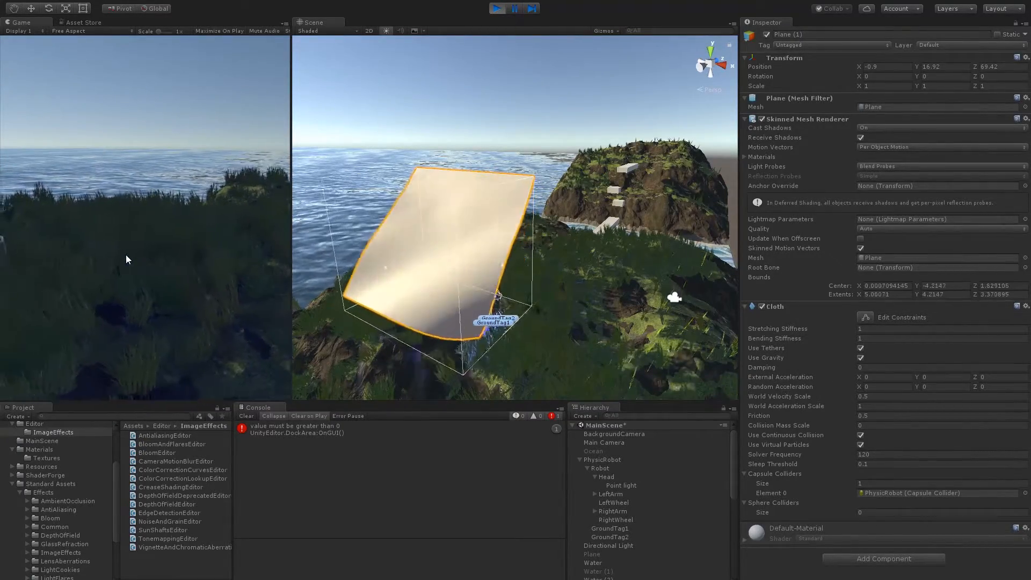
key(w)
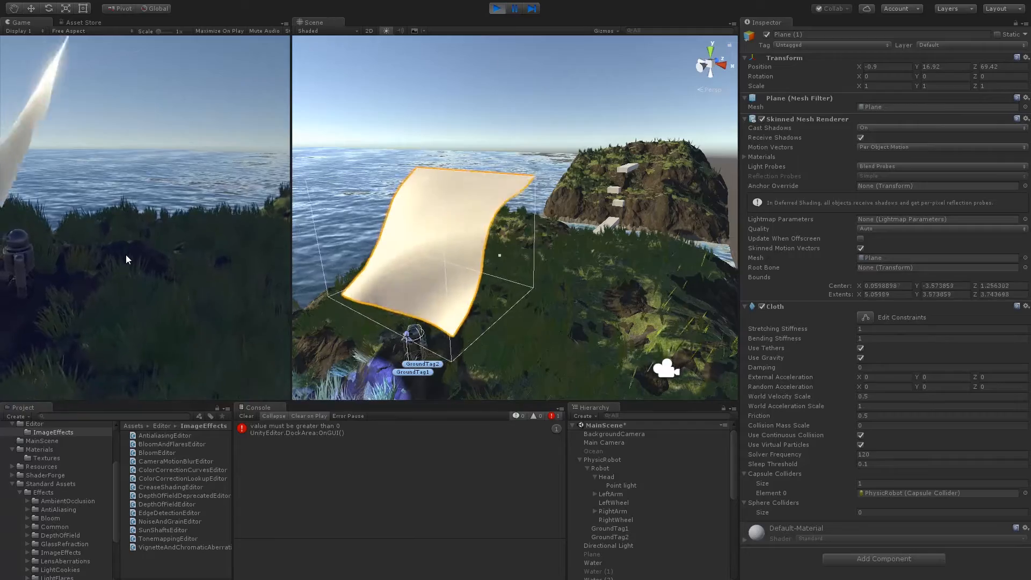
key(w)
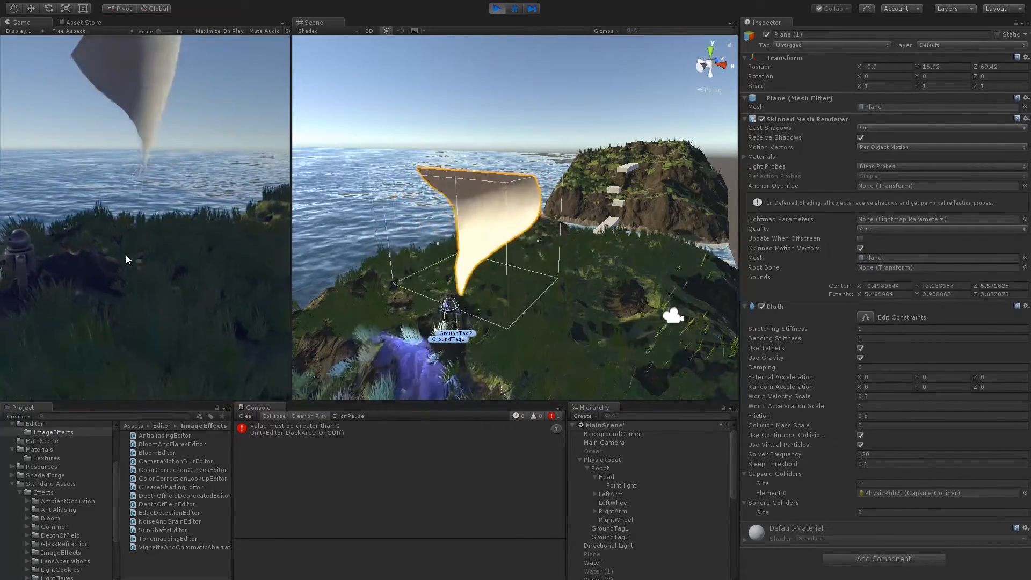
- Set the cloth's Bending Stiffness to 0 in the running scene and drive the robot into the cloth to test it
key(w)
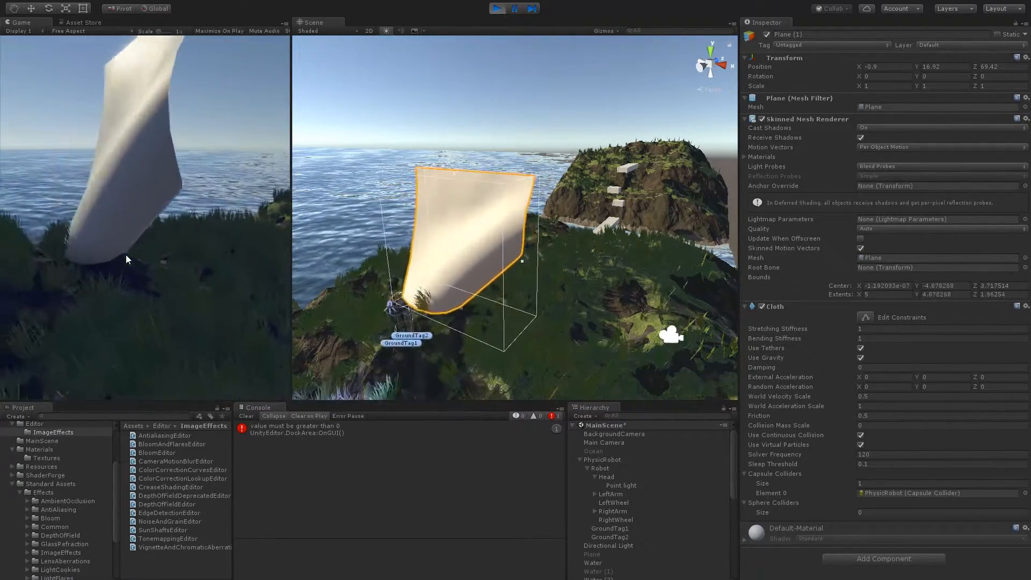
key(w)
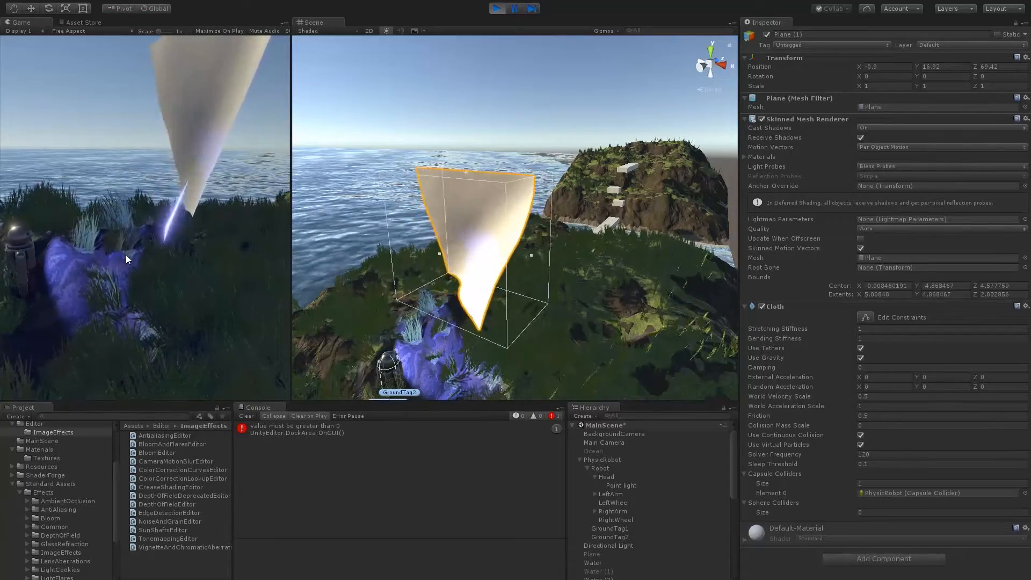
drag(801, 338, 765, 338)
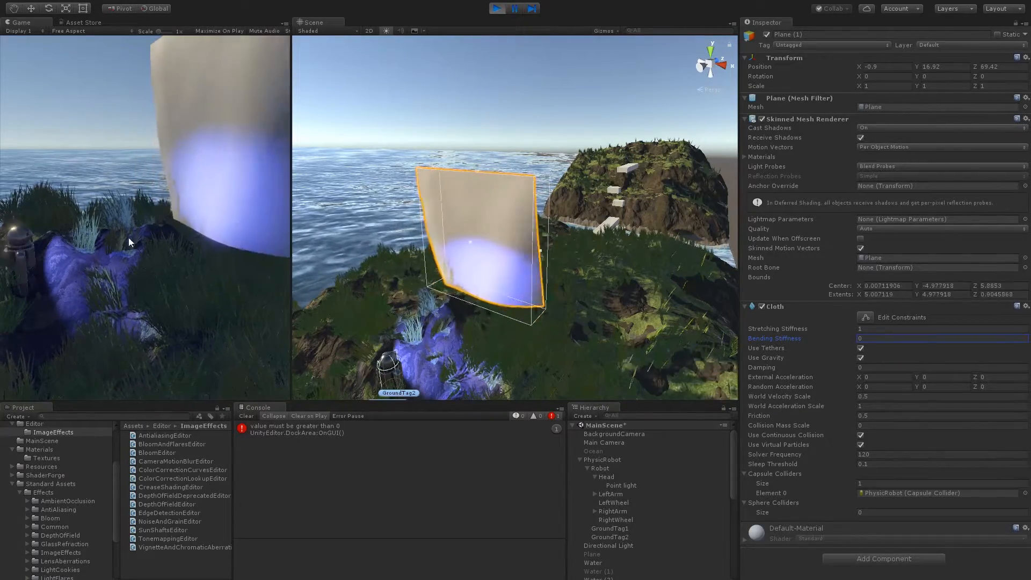
click(127, 221)
key(w)
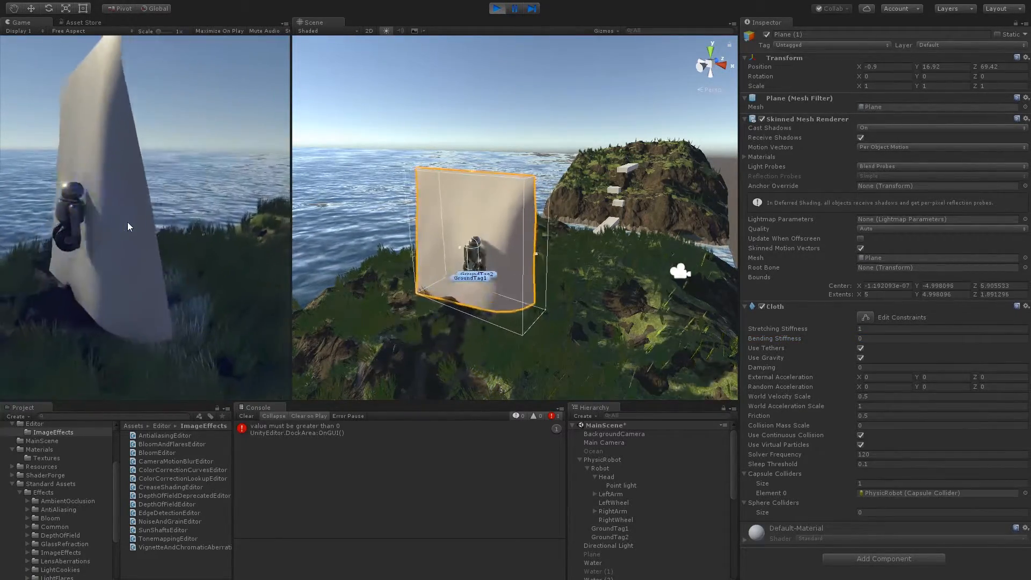
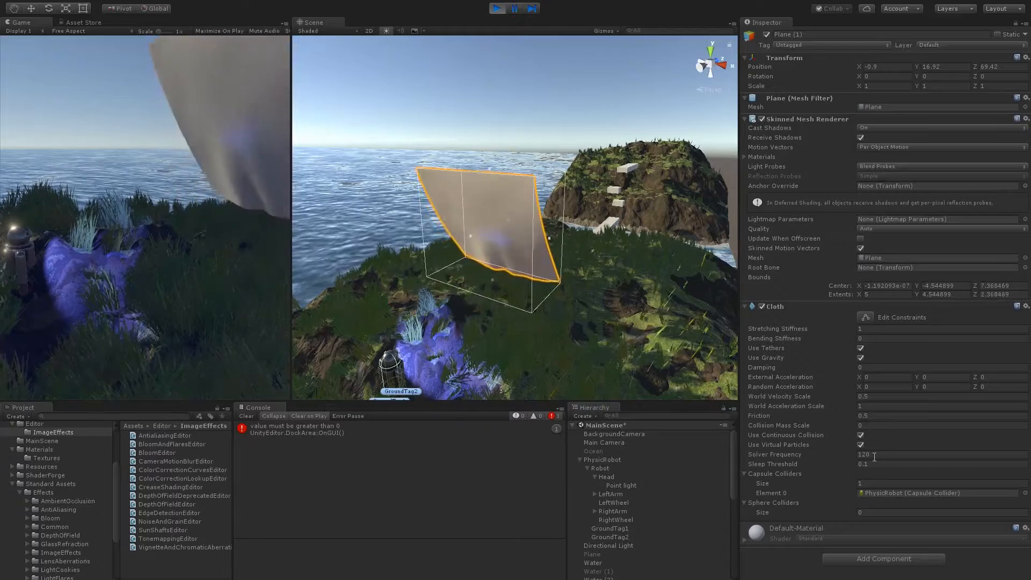
- Try the cloth's Solver Frequency at 1200 by driving and jumping the robot into it, and restore the frequency to 120
text(0)
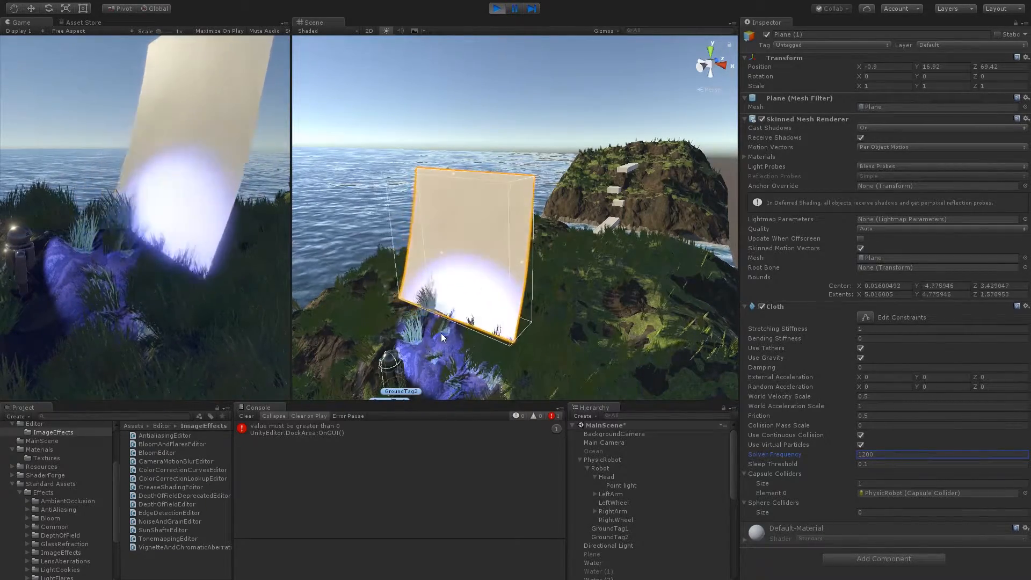
click(232, 301)
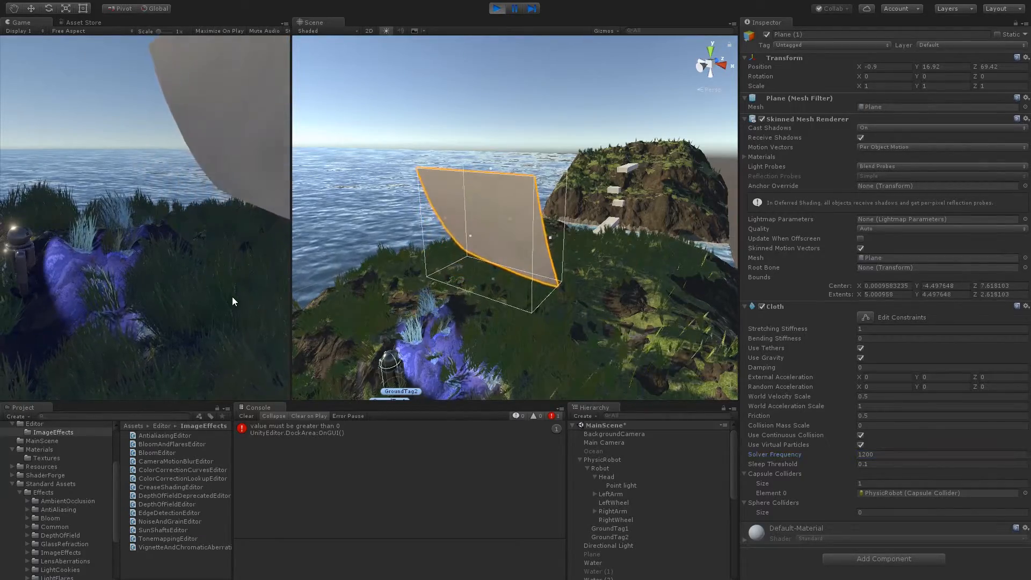
key(w)
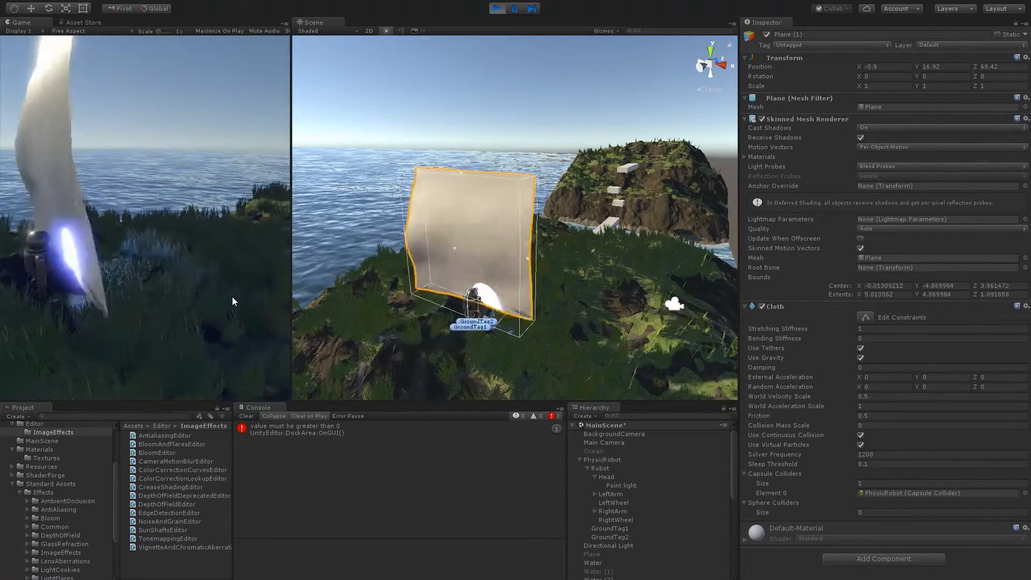
key(space)
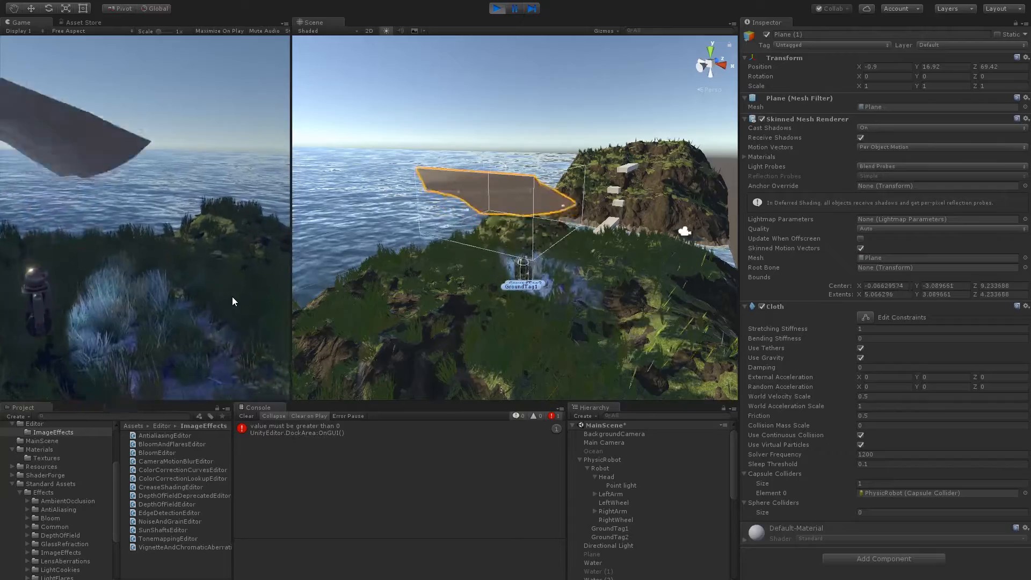
key(a)
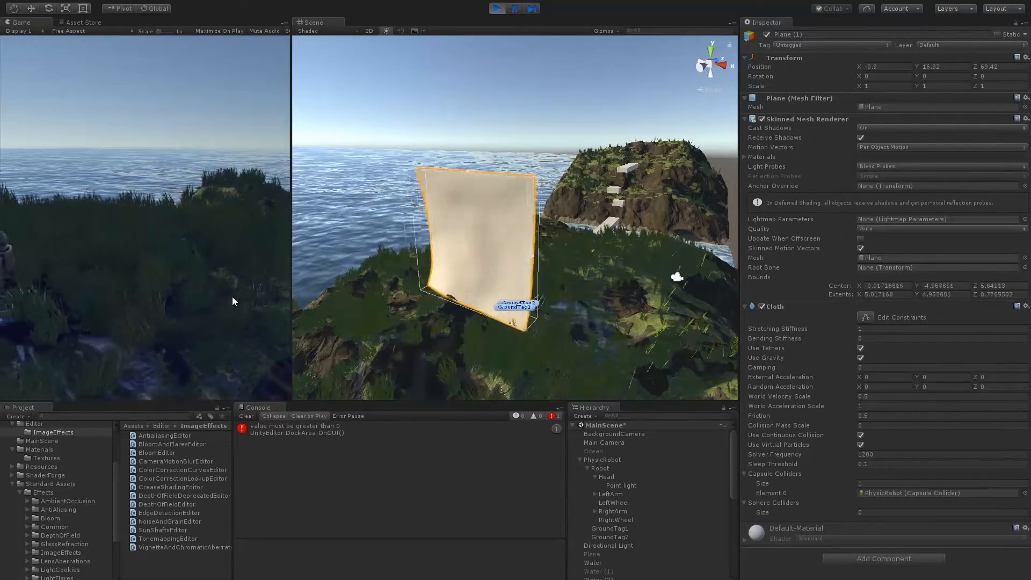
key(space)
key(space)
key(space)
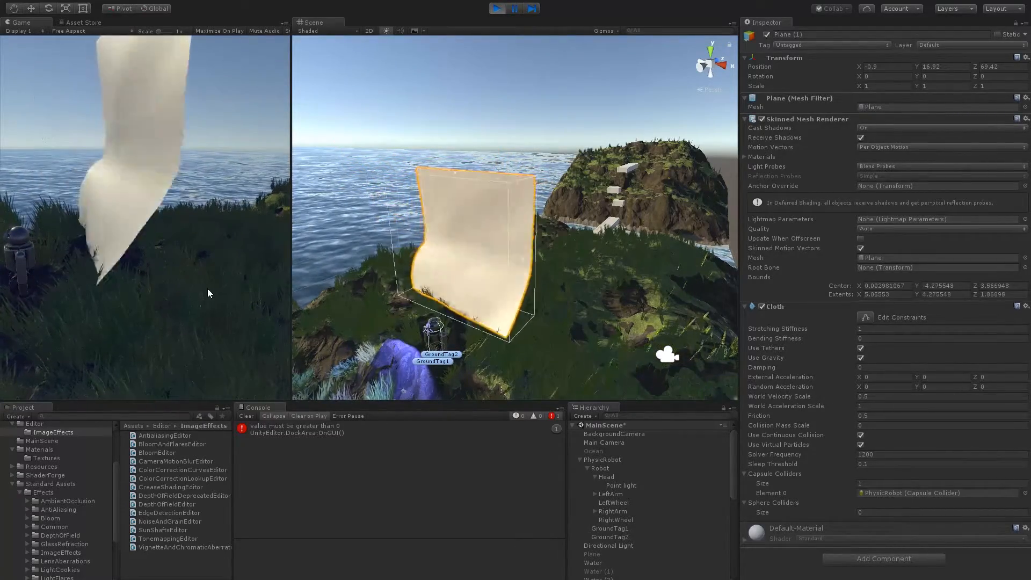
click(893, 455)
key(BackSpace)
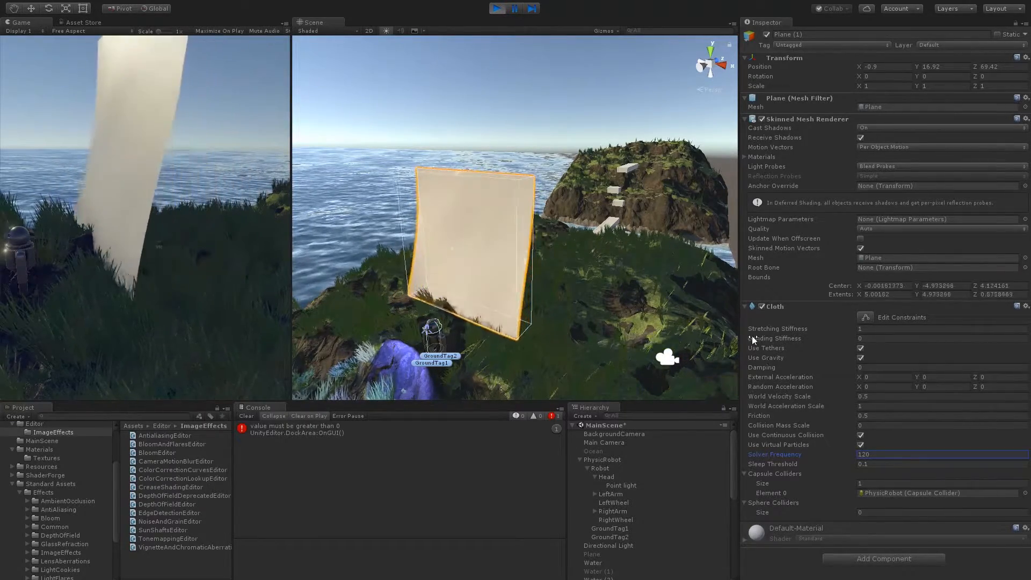
- Turn off the cloth's Use Tethers, test it with Use Gravity off, and turn gravity back on
click(860, 357)
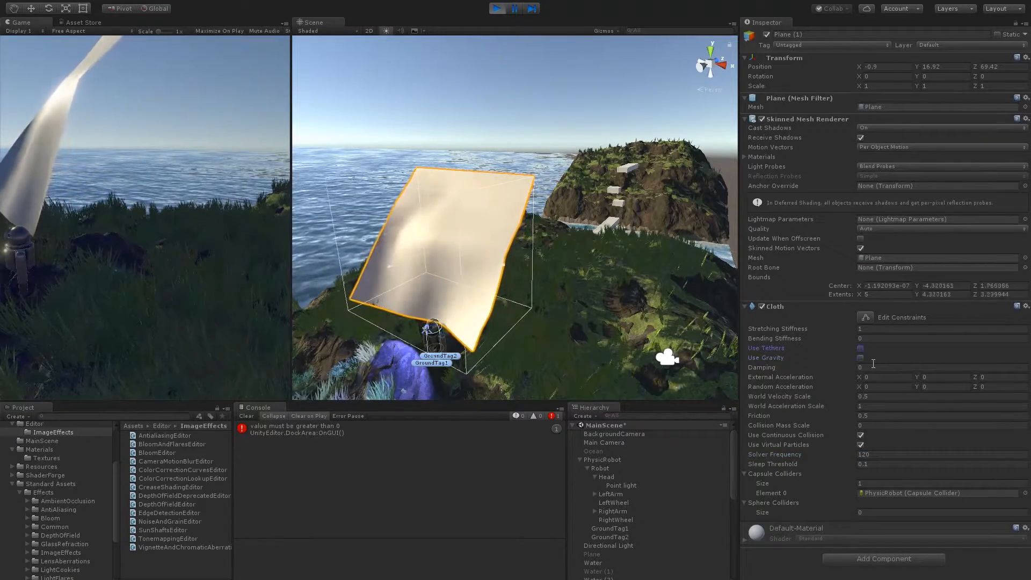
click(191, 281)
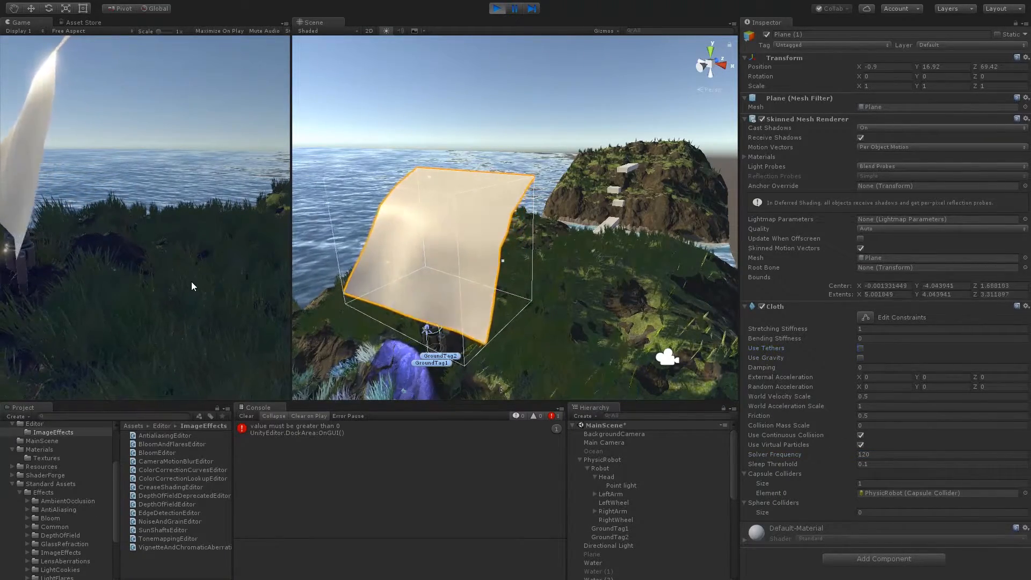
key(space)
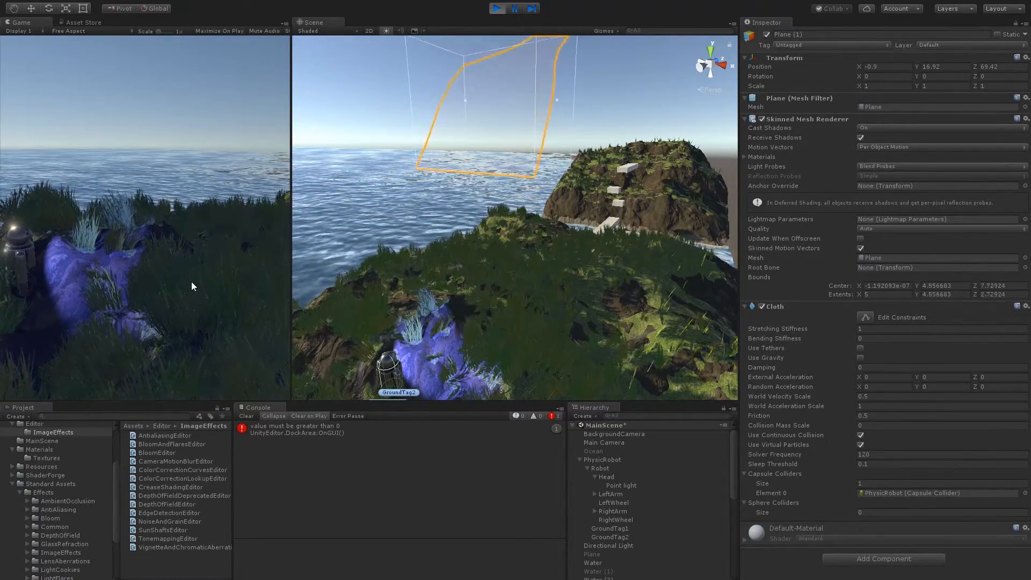
click(861, 357)
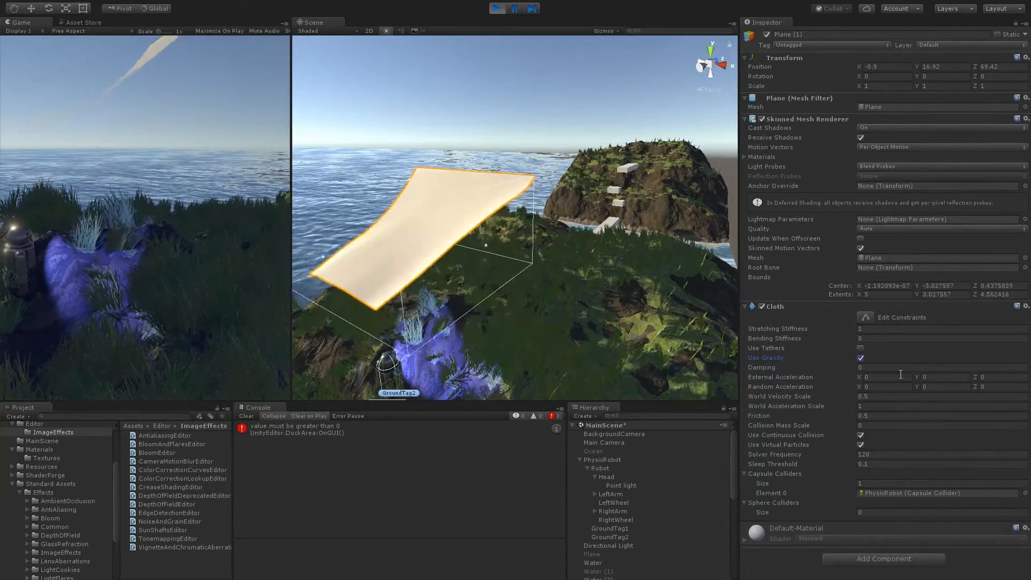
- Try the cloth's Damping at 0.95 by driving and jumping the robot into it, and reset Damping to 0
click(769, 369)
text(.53)
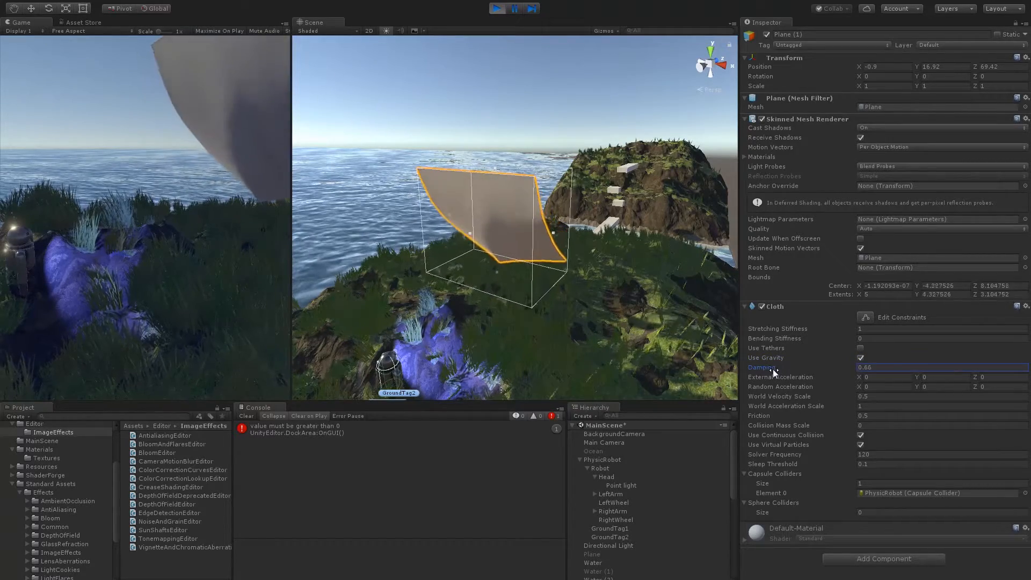
drag(771, 369, 778, 370)
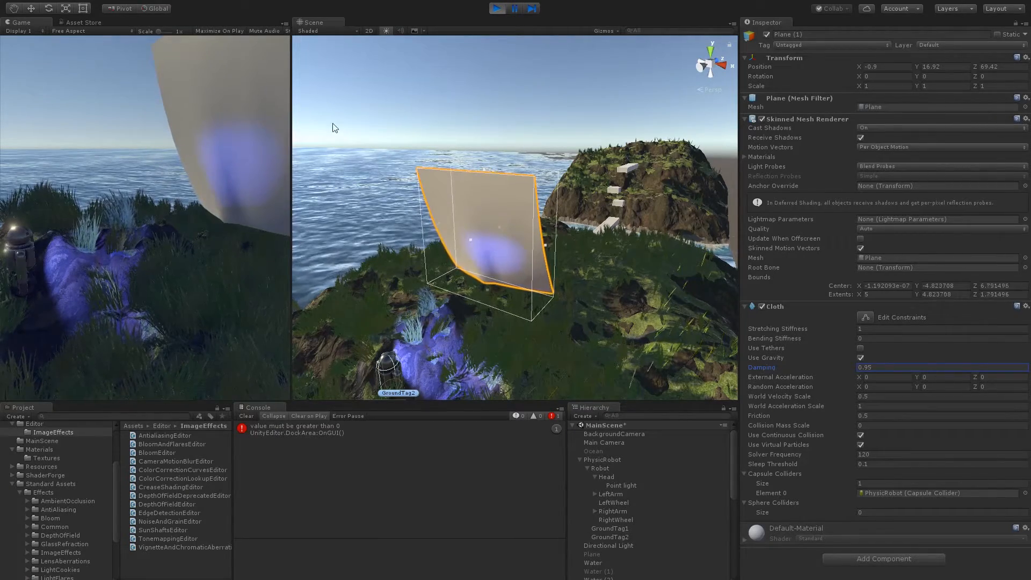
key(w)
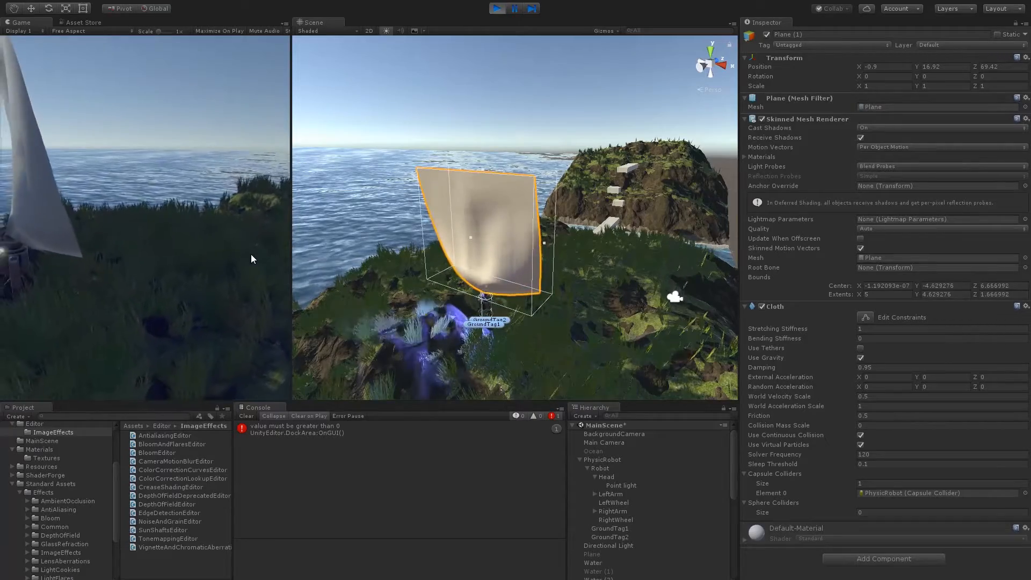
key(space)
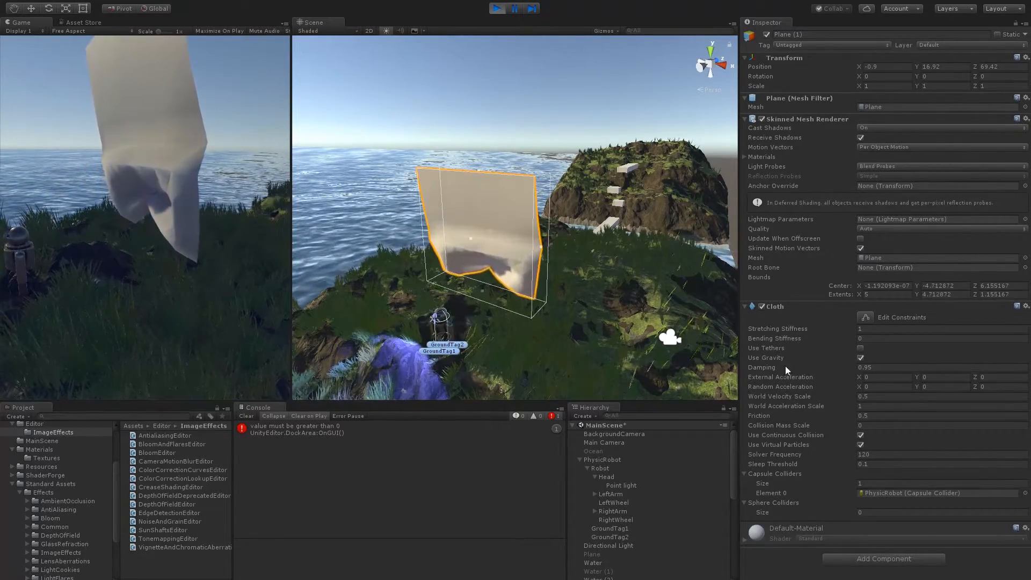
drag(767, 368, 810, 369)
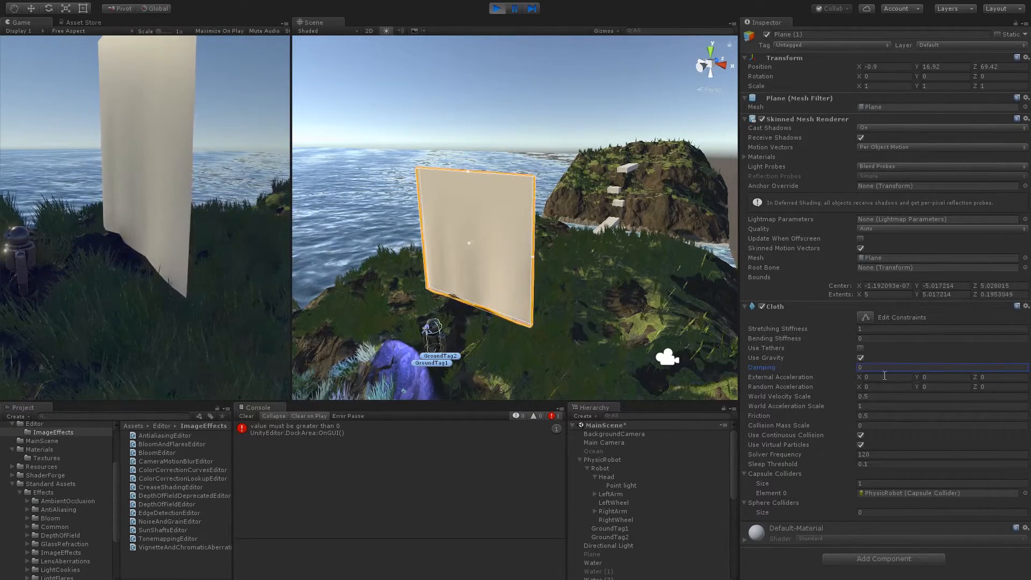
- Try External Acceleration Z values of 8.06 and 4.05 on the cloth, and reset Z to 0
drag(975, 376, 1001, 374)
drag(81, 378, 101, 375)
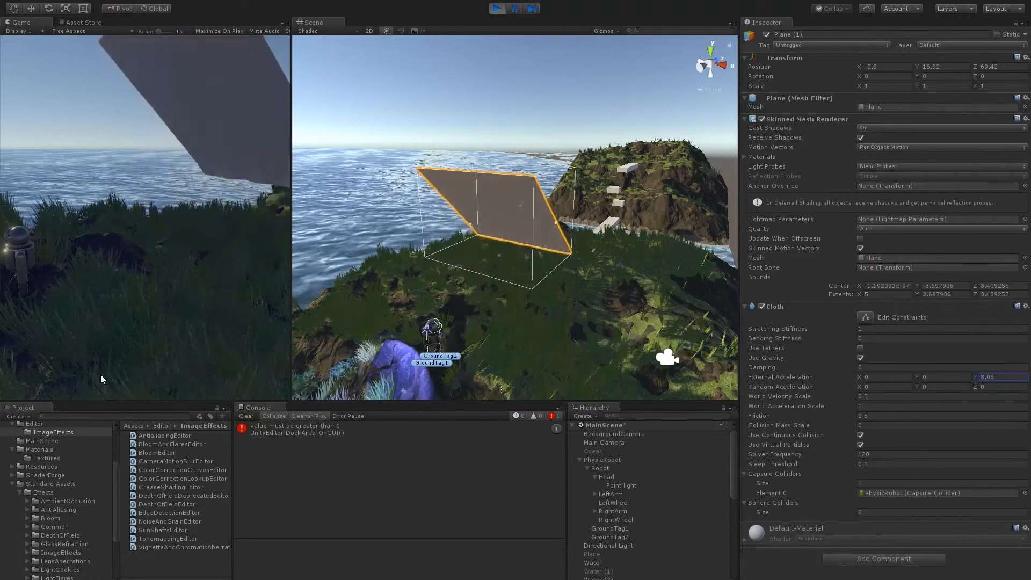
drag(101, 375, 30, 380)
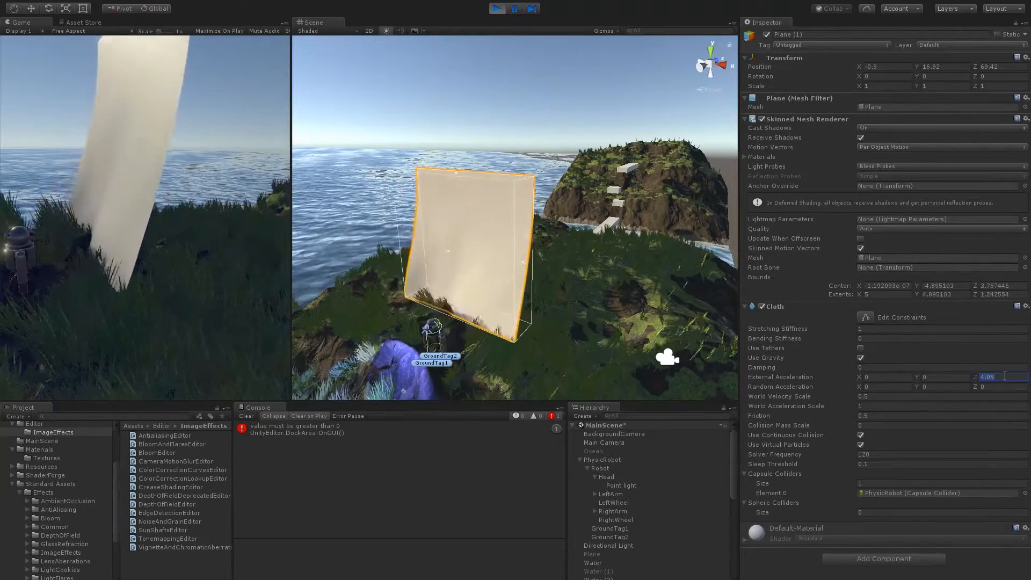
text(0)
- Set the cloth's Random Acceleration Z to 4 and move and jump the robot against the swaying cloth
click(988, 386)
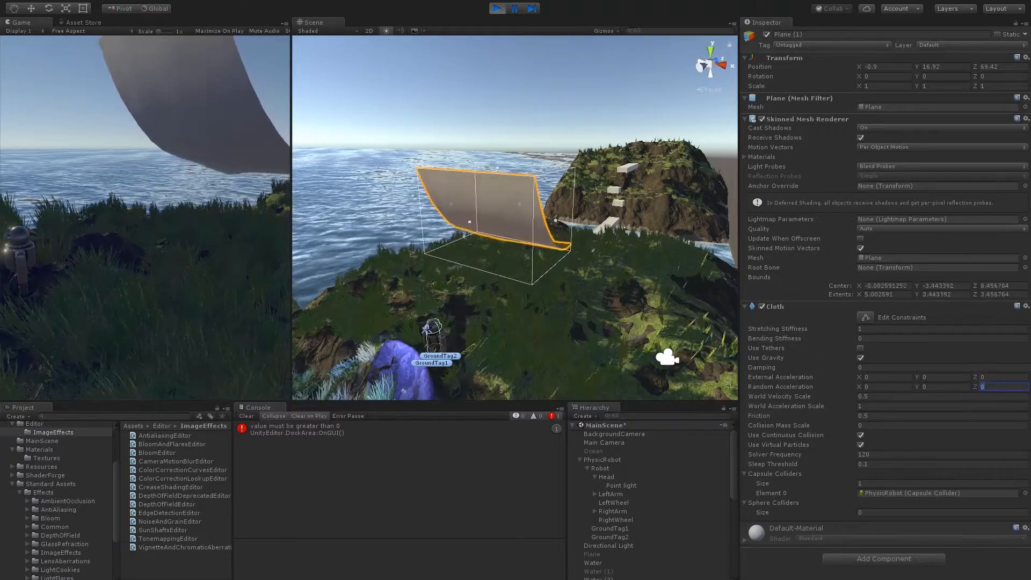
text(4)
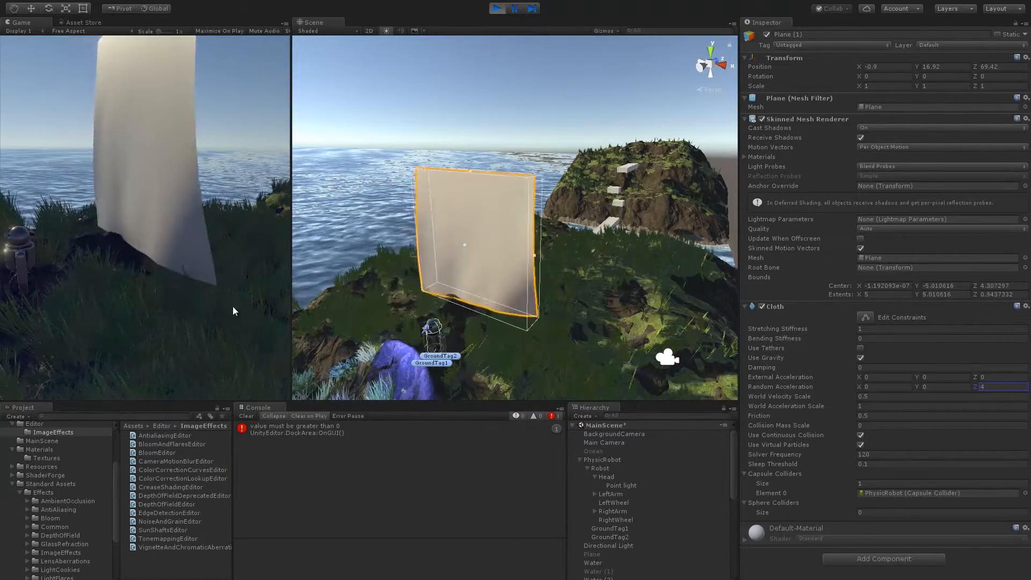
click(175, 273)
key(d)
key(space)
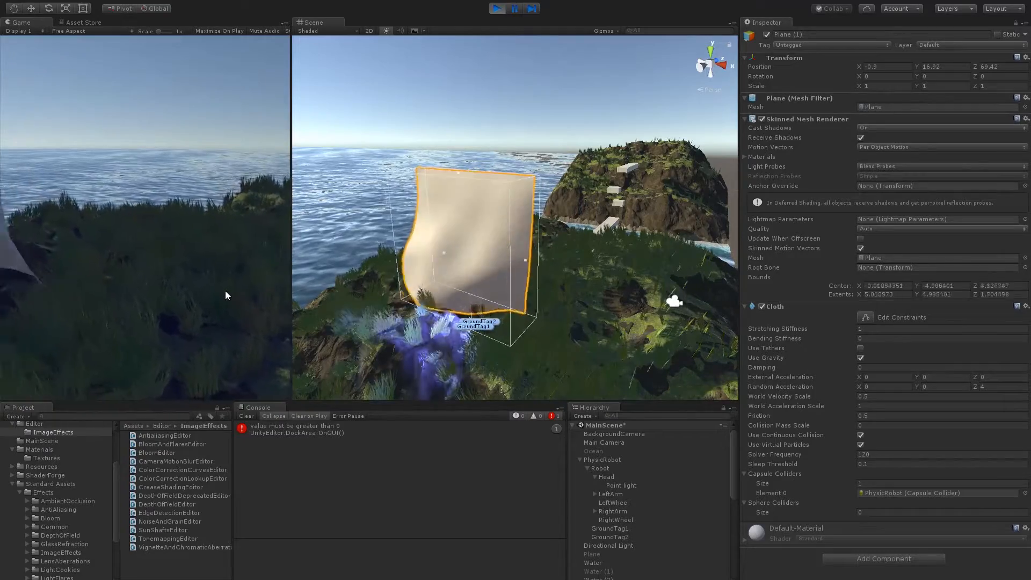
key(space)
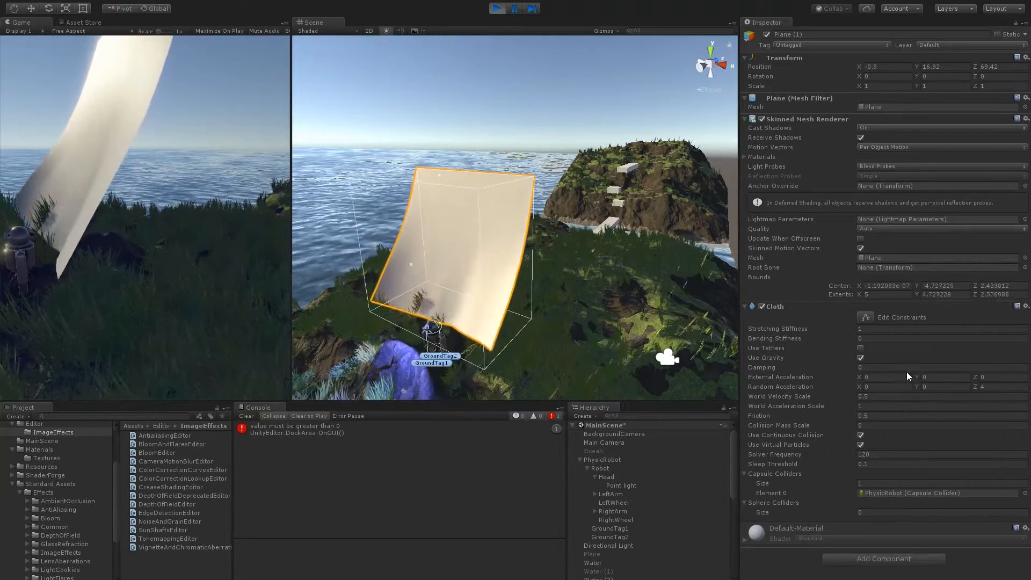
- Inspect the cloth's constraint points in the running scene and view the rope, beam and cloth from several angles
click(868, 318)
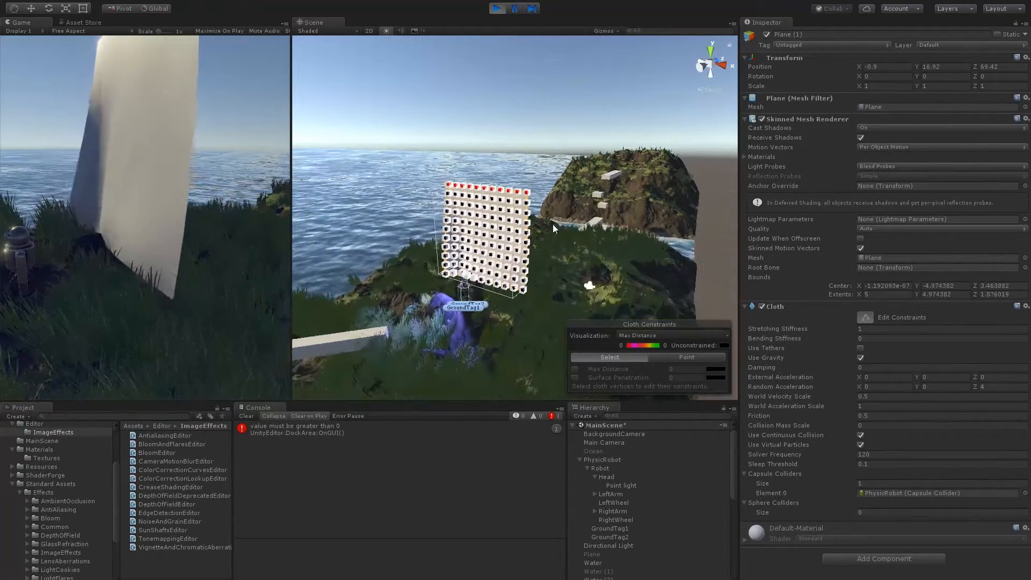
alt+drag(553, 220, 403, 250)
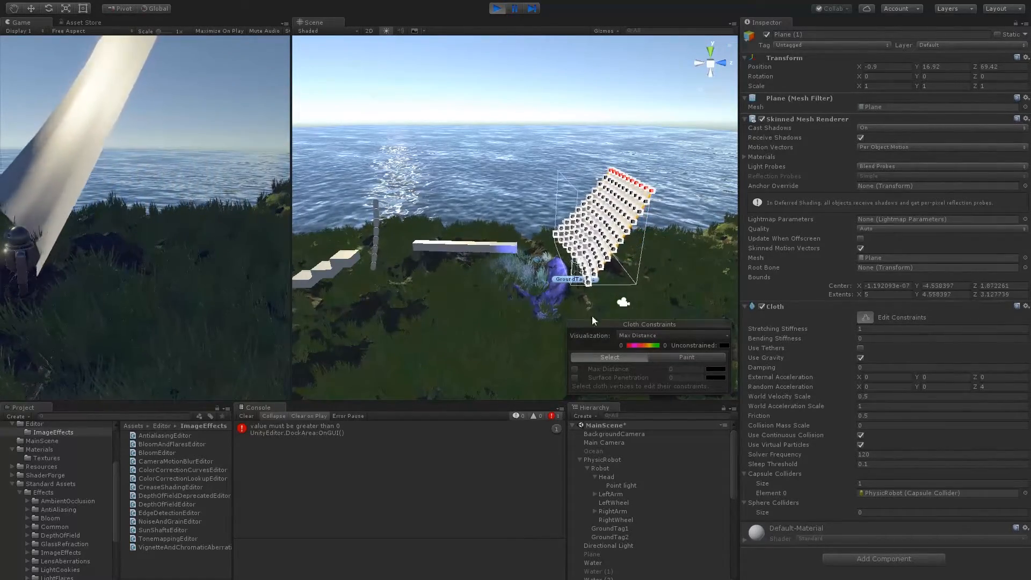
click(867, 317)
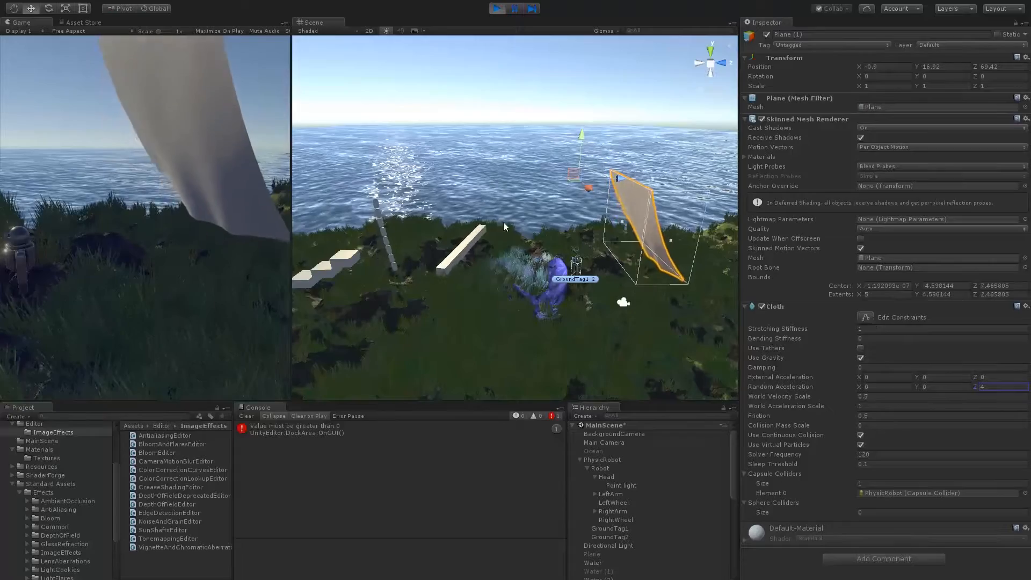
alt+drag(478, 248, 509, 308)
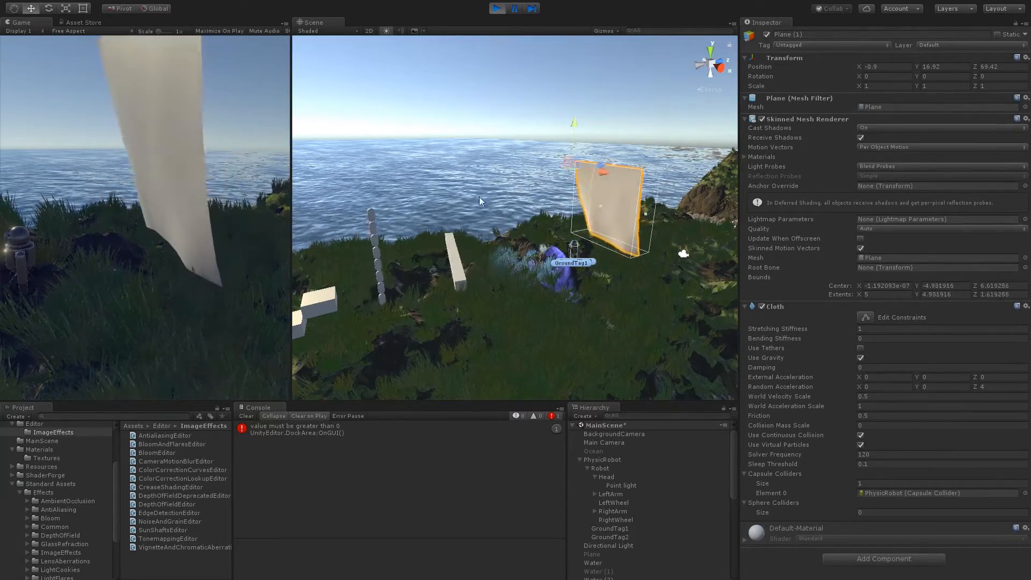
alt+drag(438, 231, 545, 272)
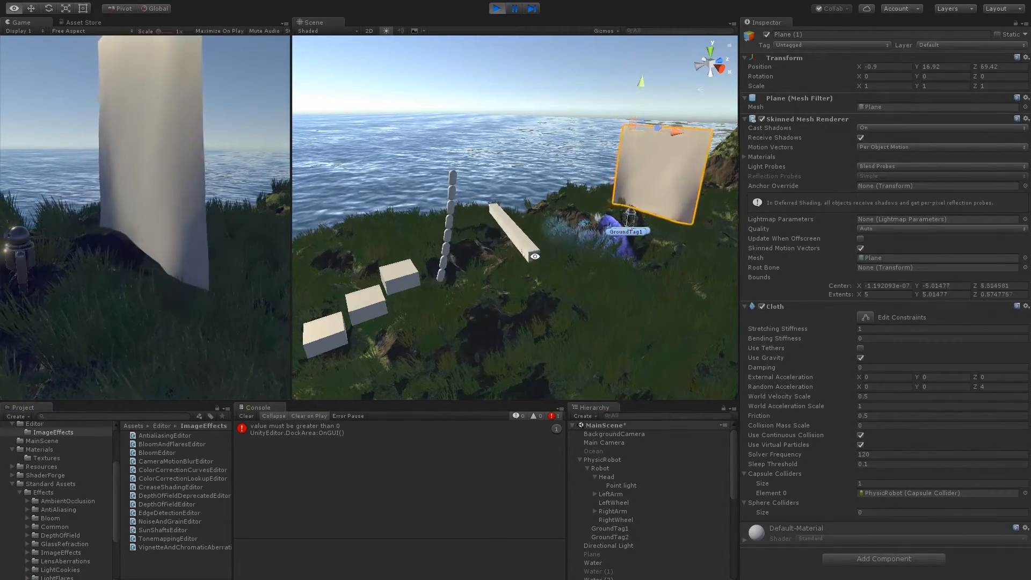
alt+drag(539, 256, 540, 235)
middle_drag(541, 234, 334, 232)
alt+drag(334, 233, 510, 236)
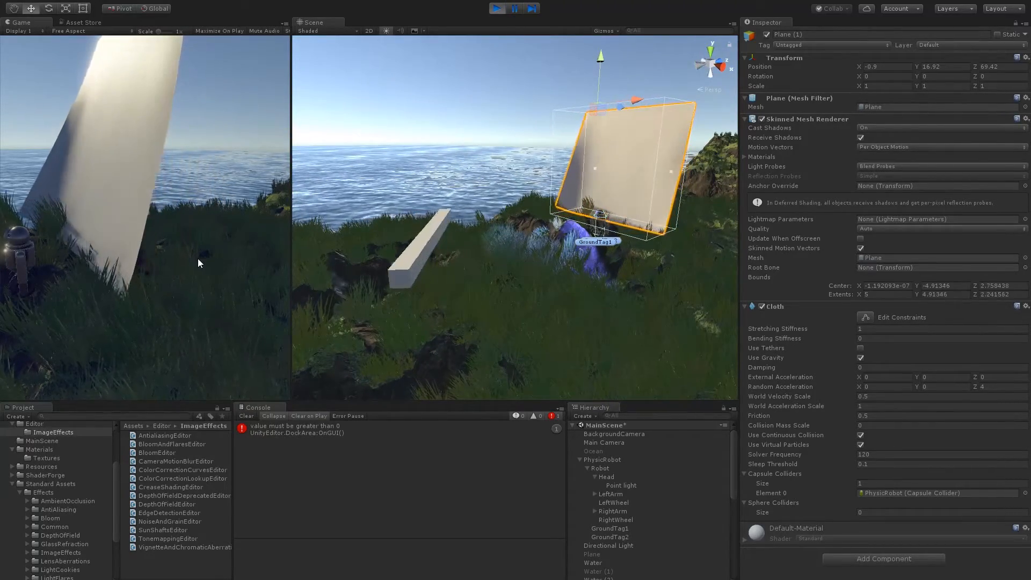